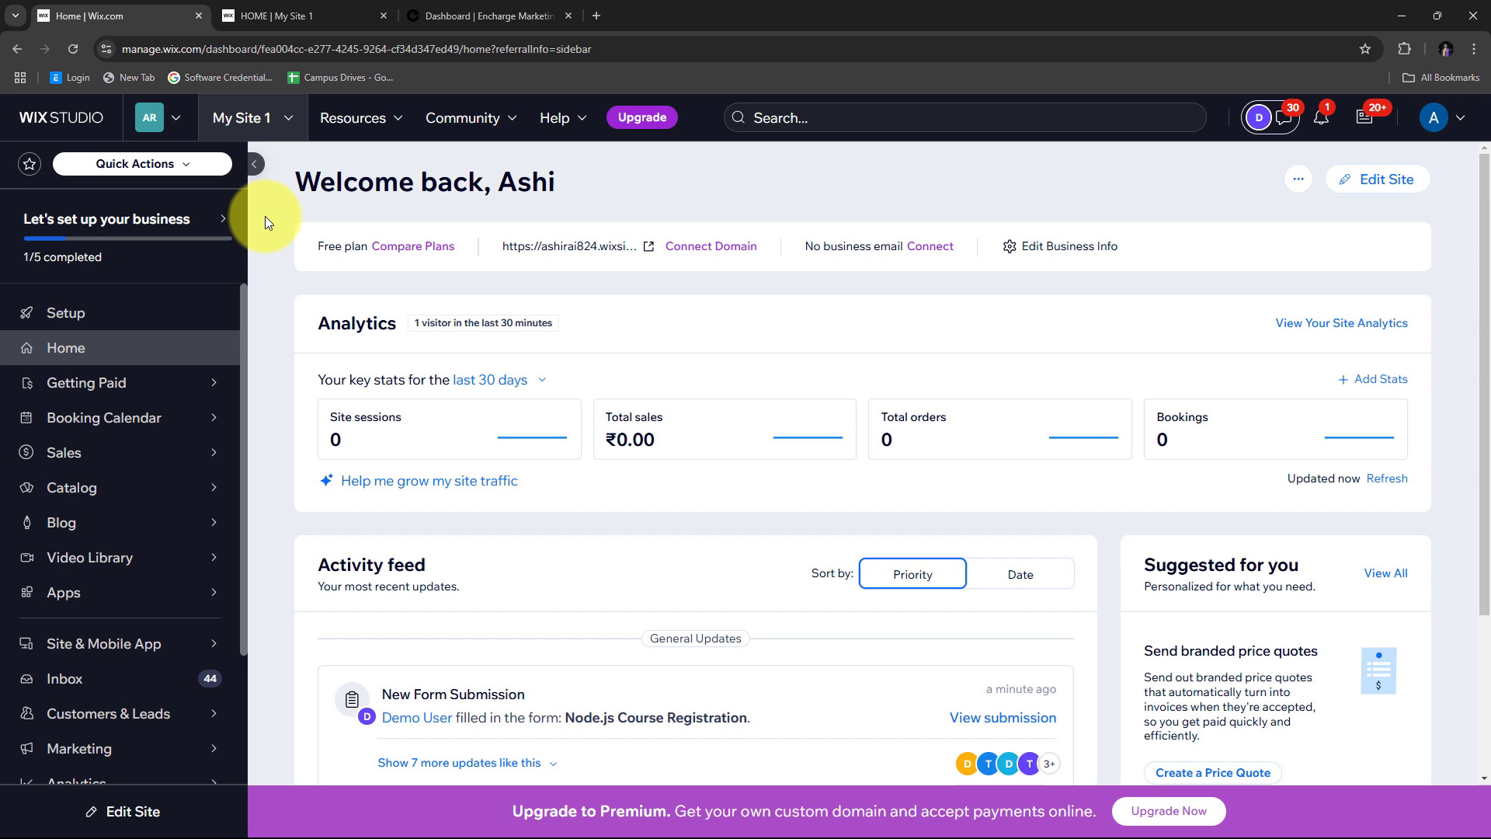
- Move between the Wix and Encharge tabs, ending on the Encharge dashboard with 2 total people
left_click(444, 15)
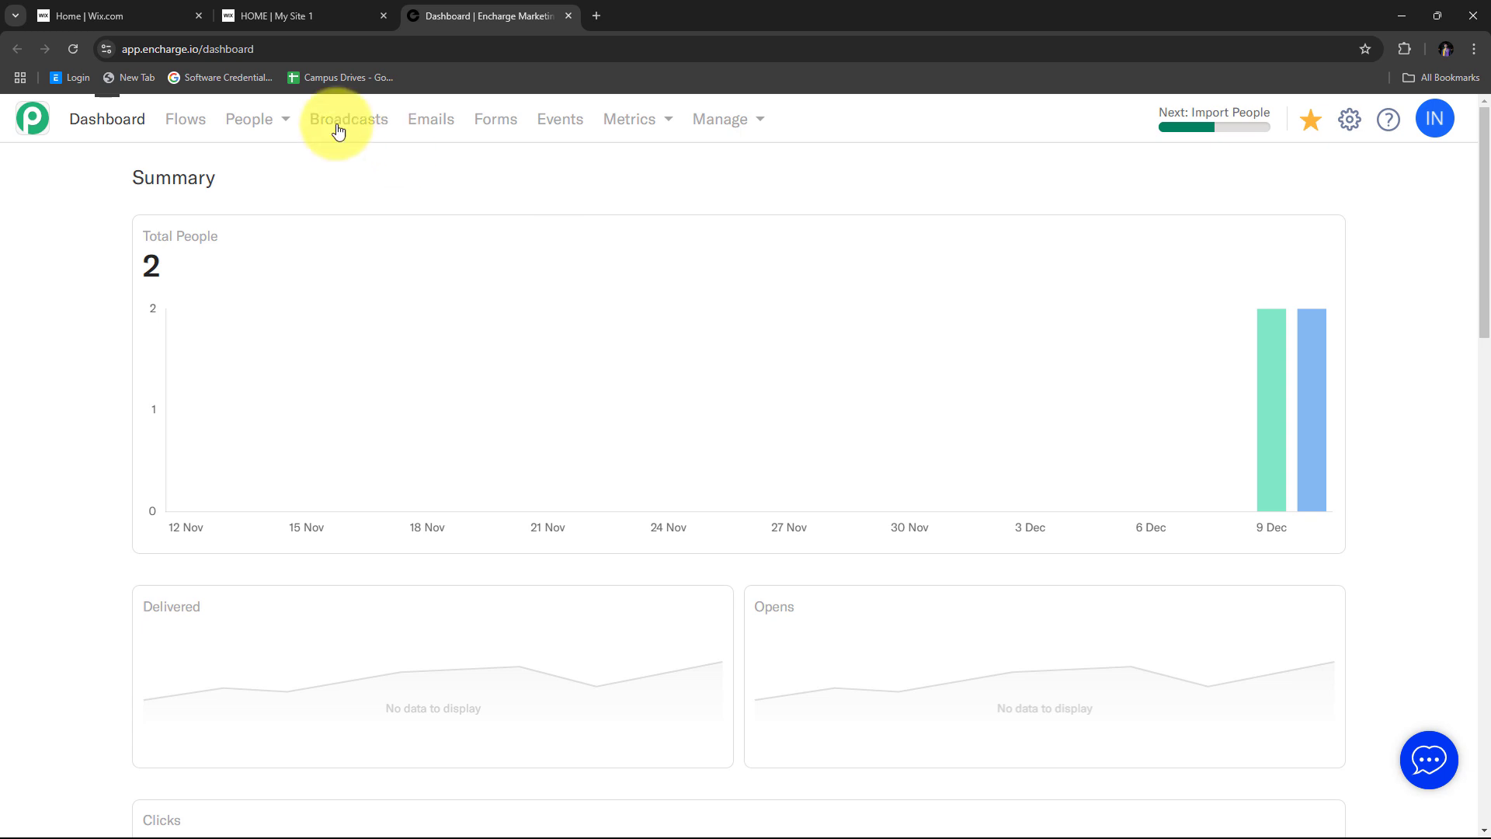
left_click(156, 14)
left_click(454, 27)
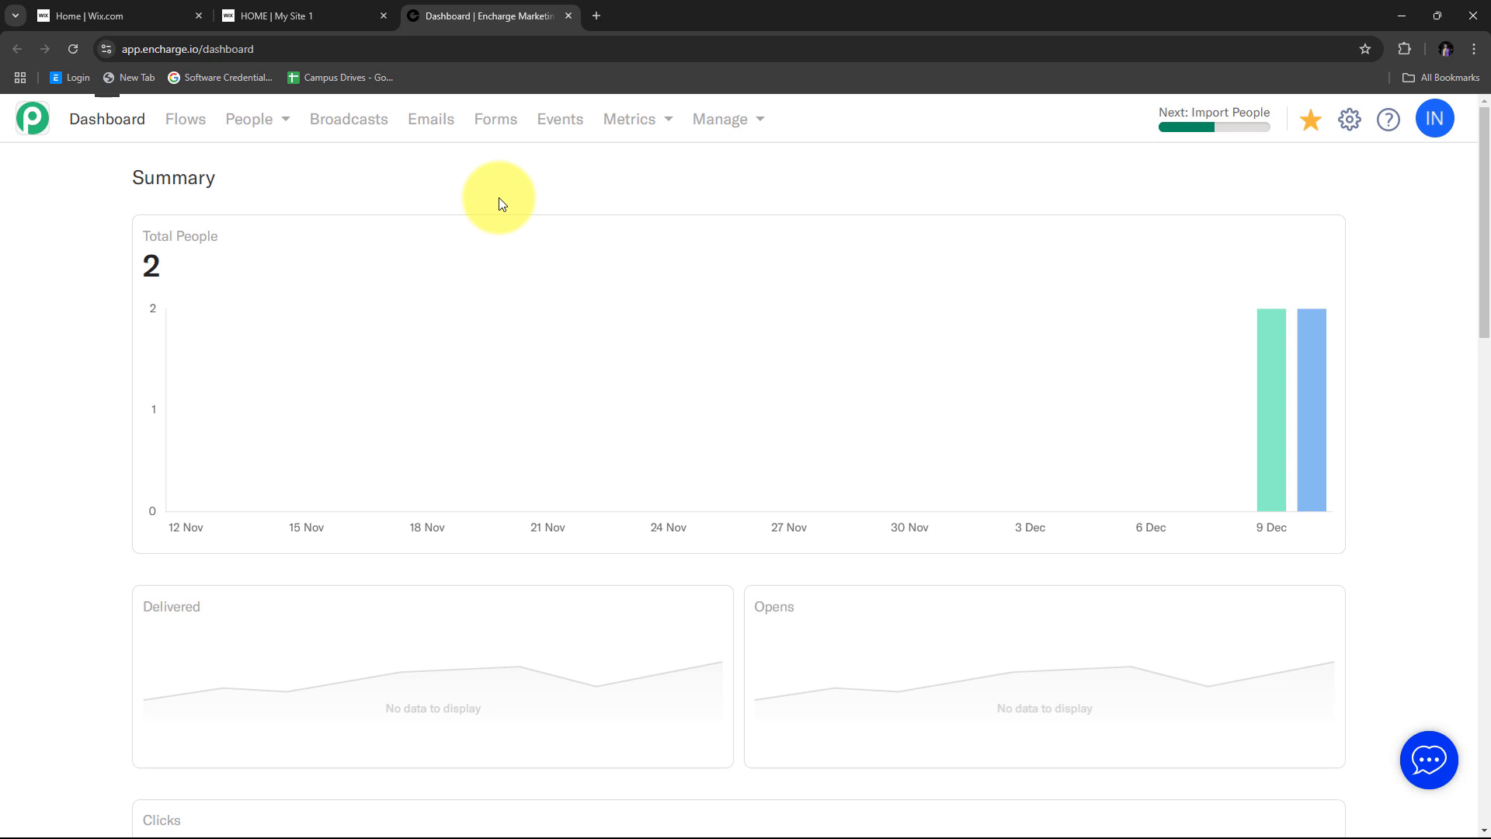
left_click(264, 15)
left_click(450, 14)
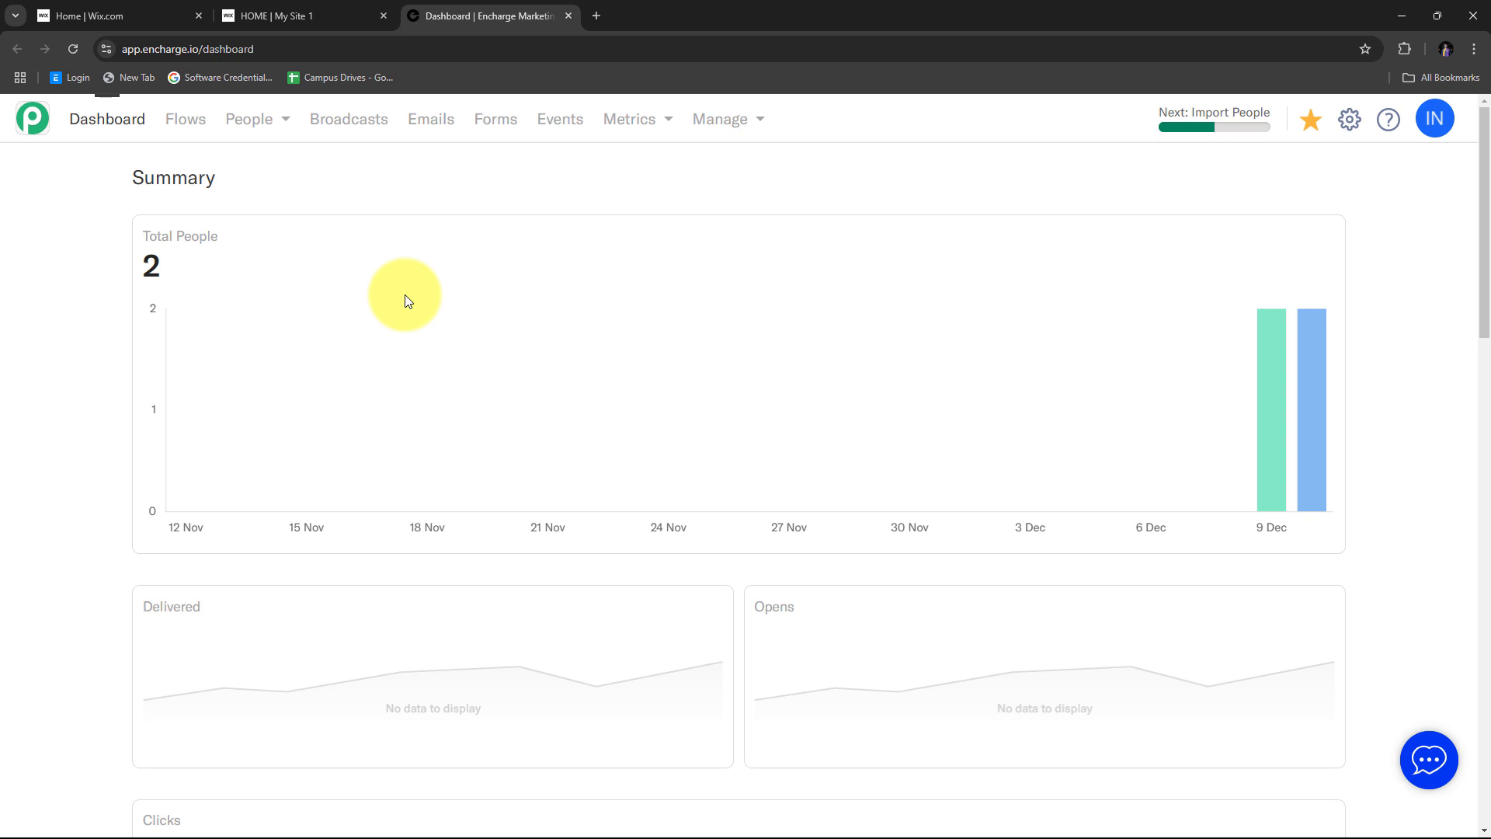
left_click(272, 11)
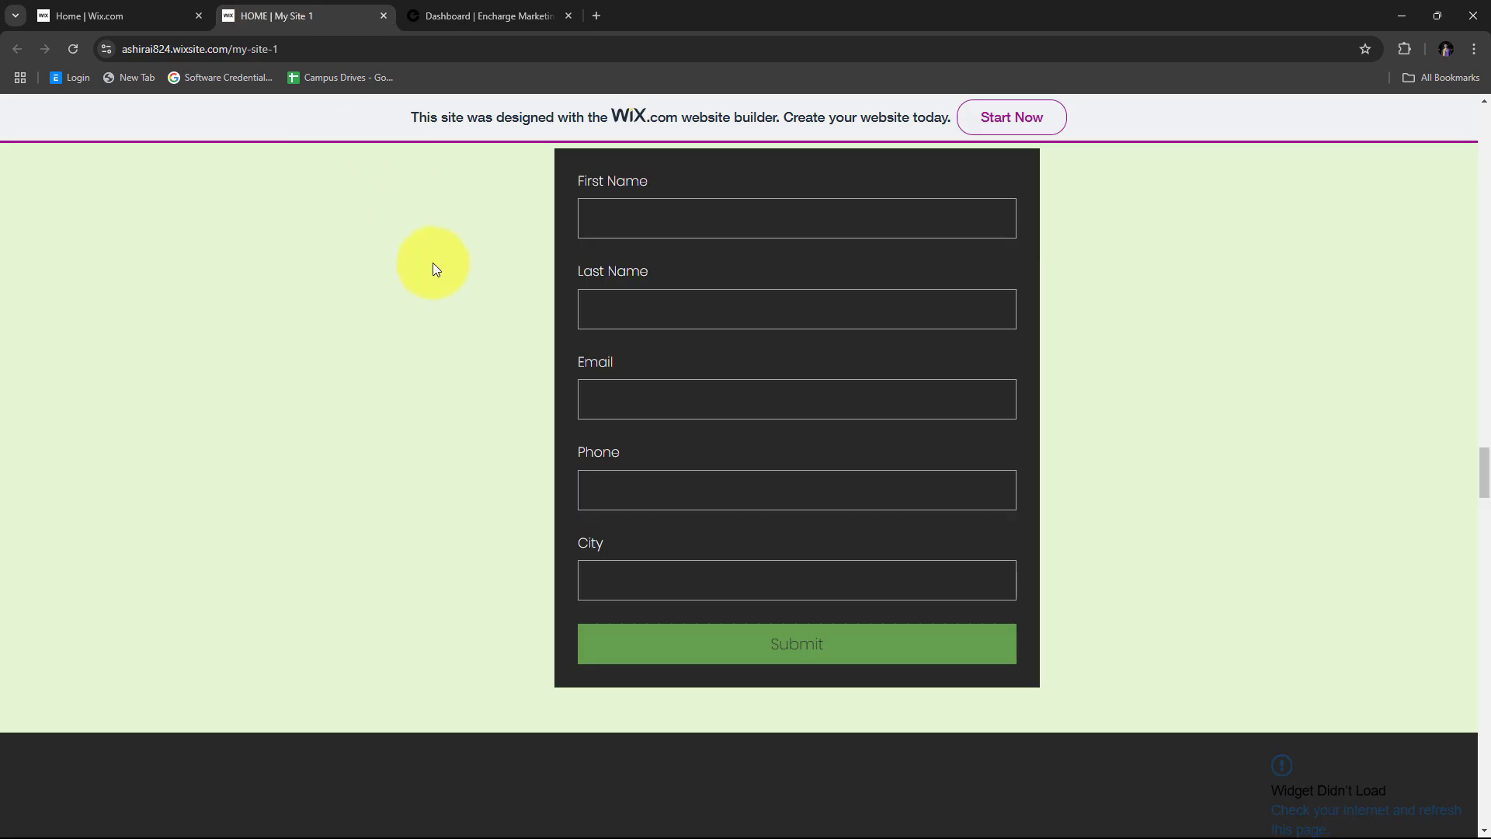
scroll(433, 283, "down", 1)
scroll(433, 283, "up", 2)
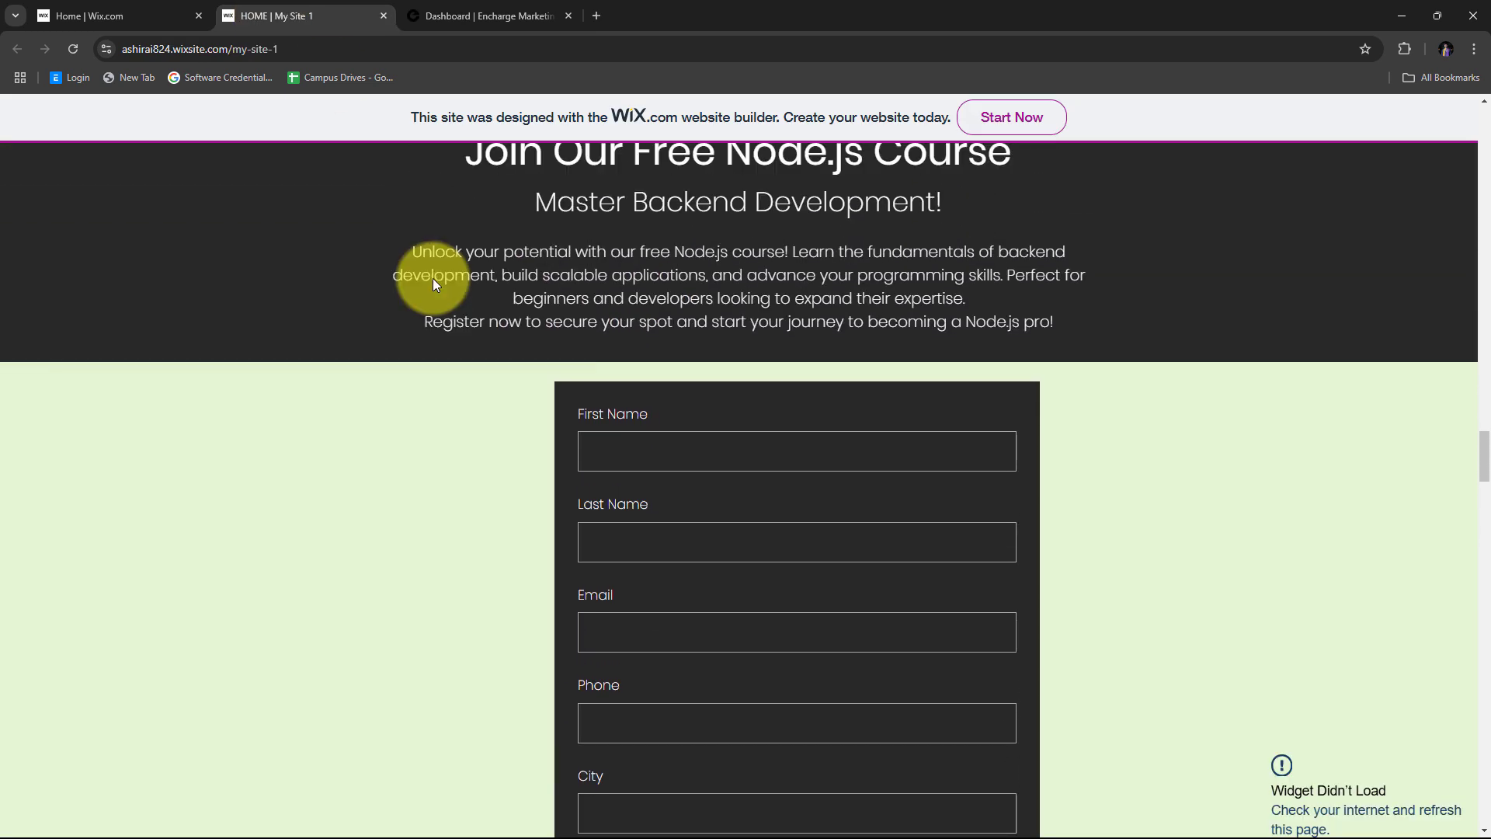
scroll(433, 283, "down", 1)
scroll(434, 278, "down", 1)
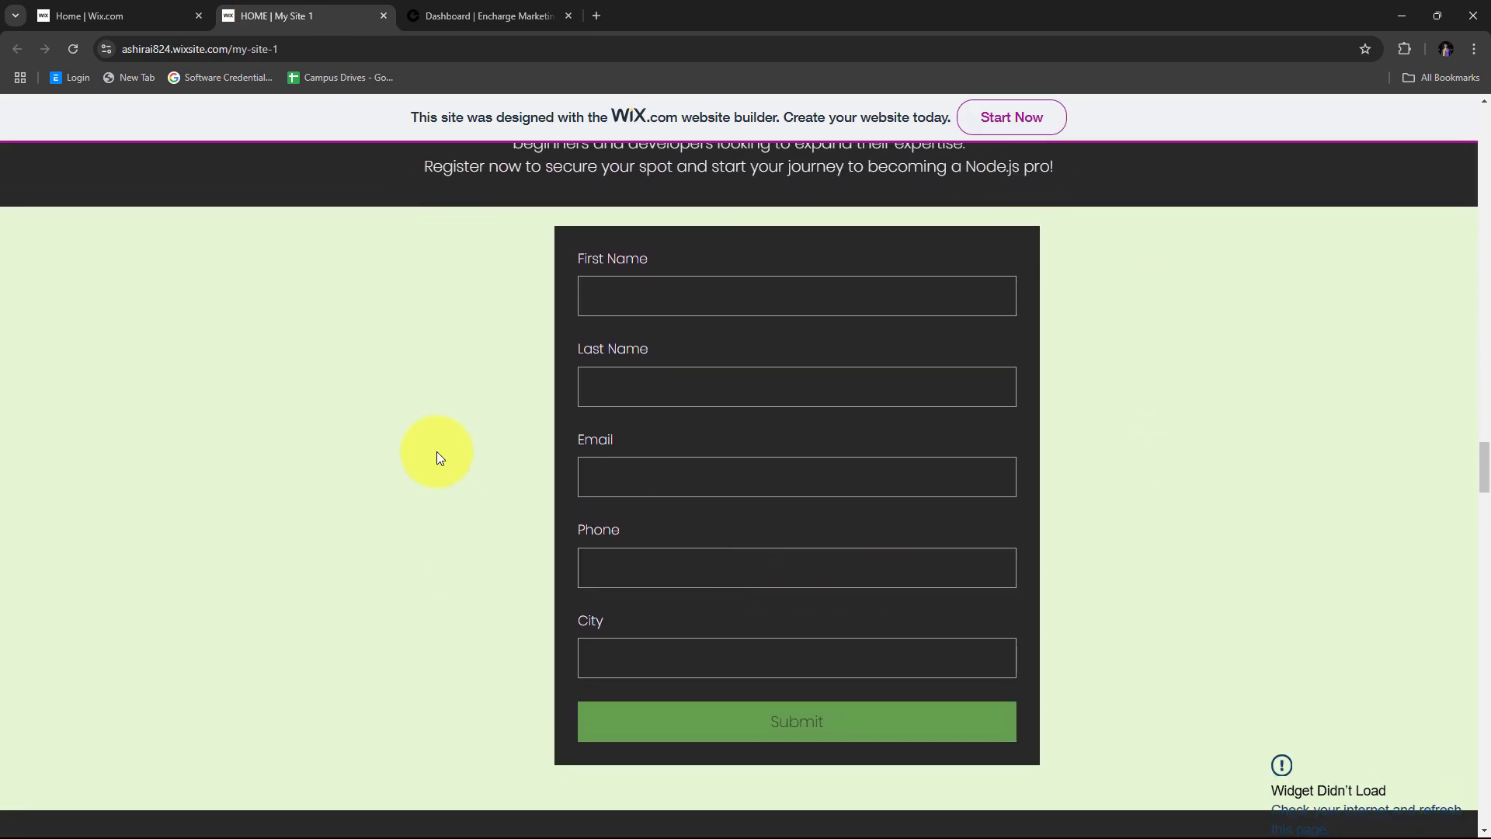
left_click(454, 14)
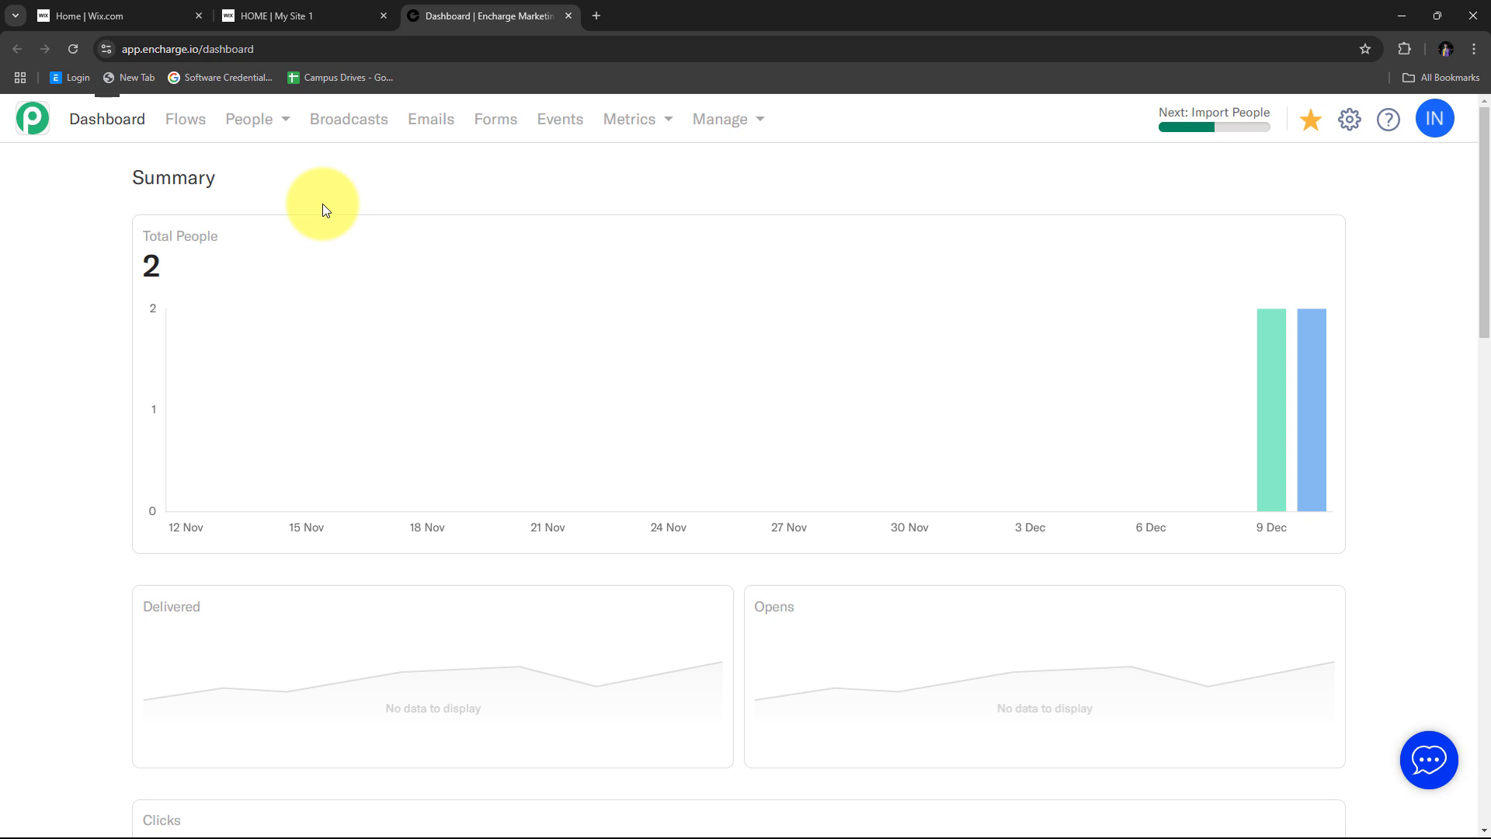
- Load pabbly.com/connect in a new tab, sign in, and launch Pabbly Connect from the apps list
left_click(597, 16)
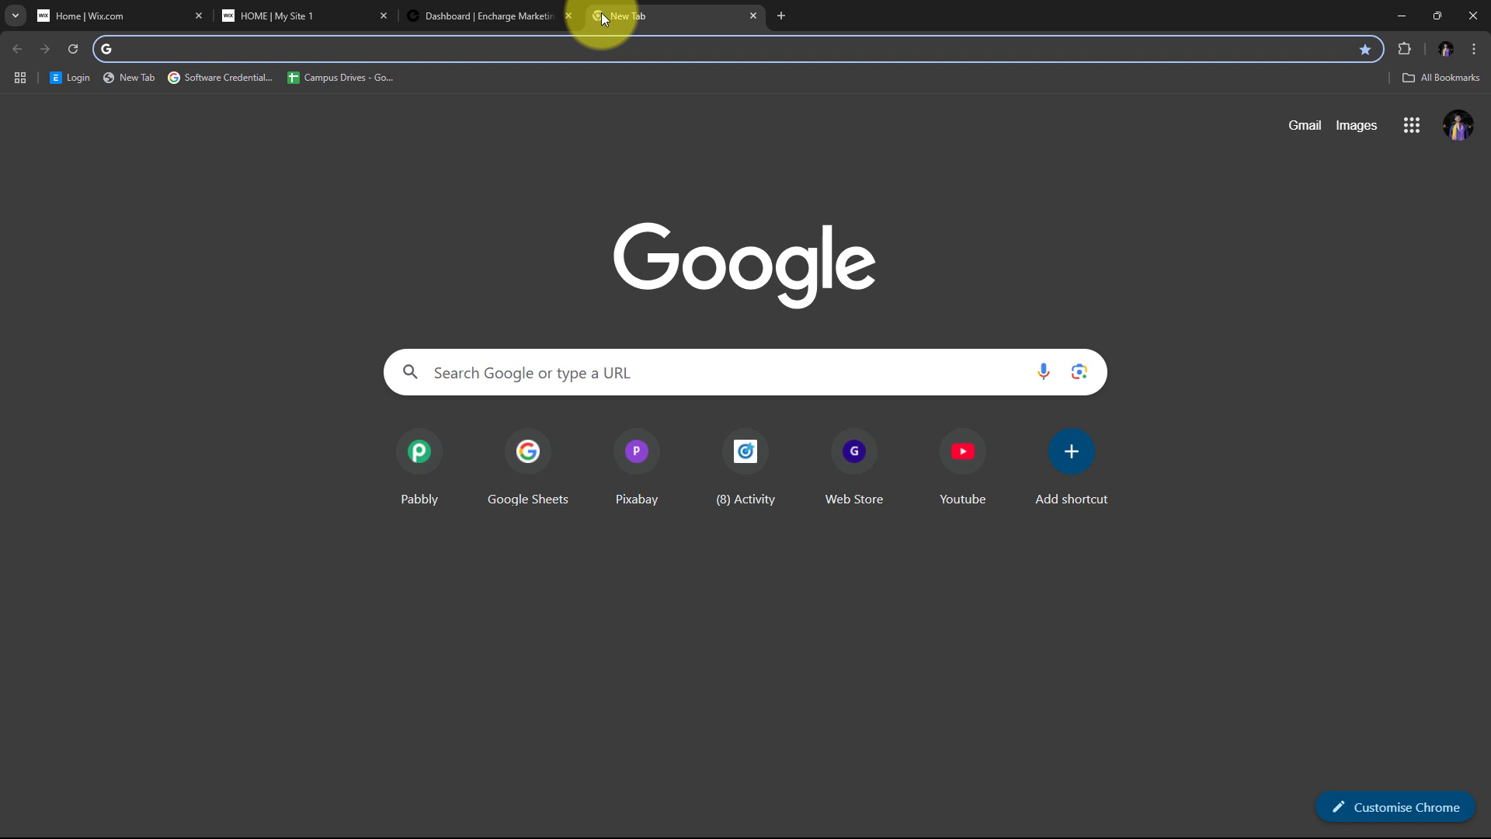
type("pabbly.")
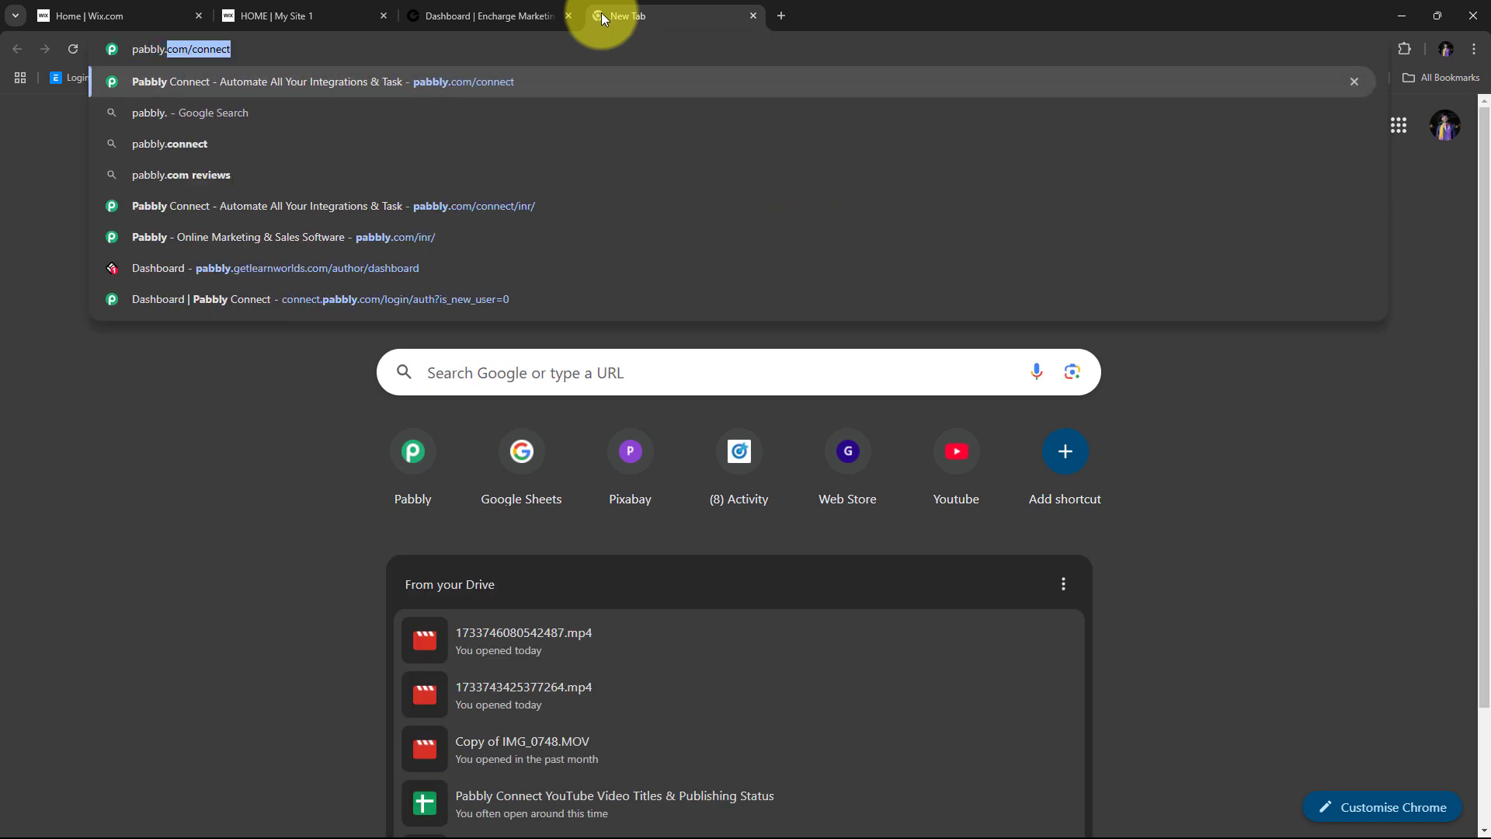
type("com/conn")
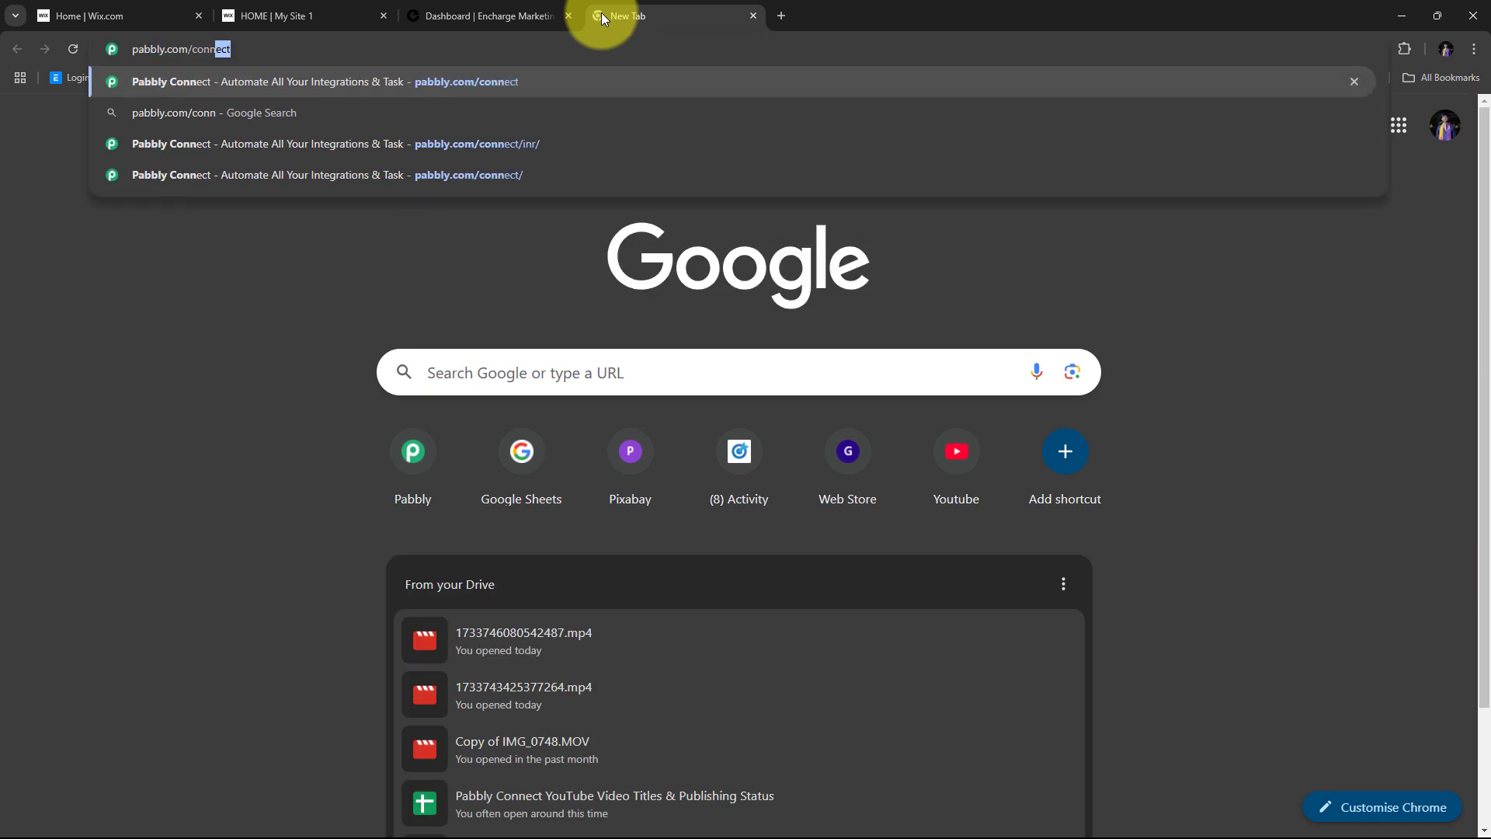
type("ect")
key("Return")
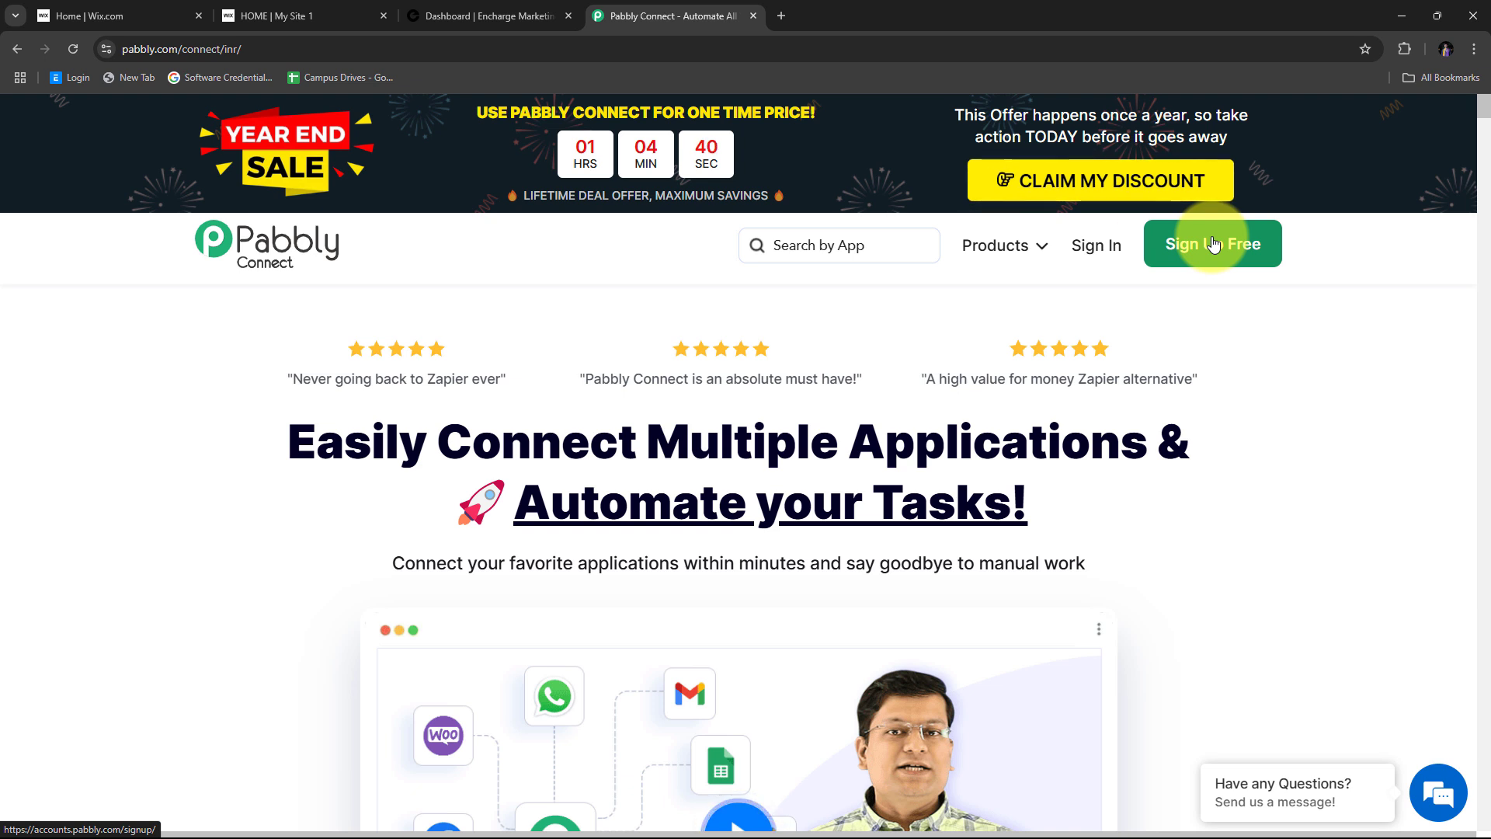
left_click(1091, 249)
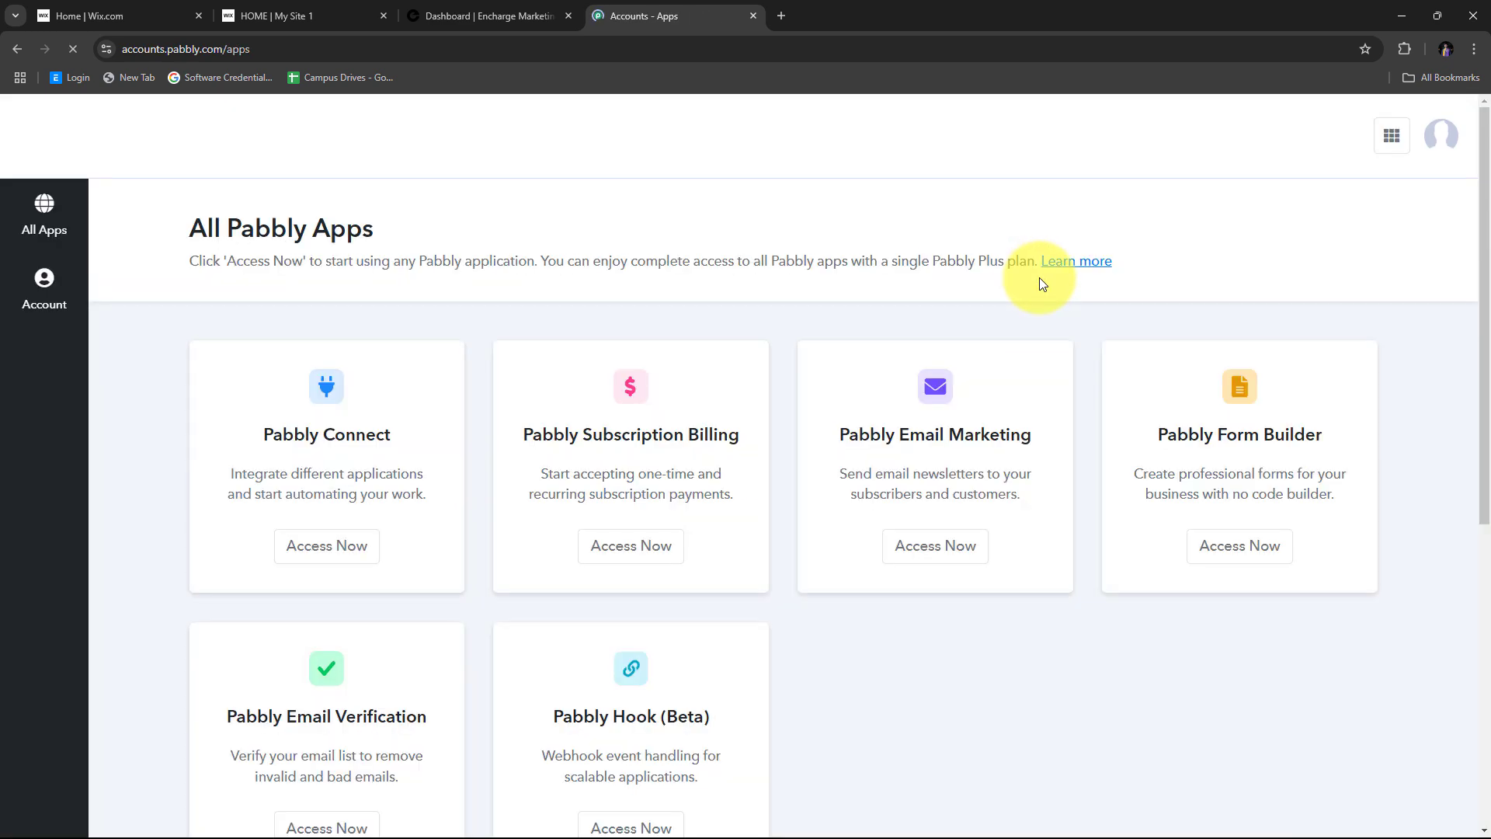
scroll(668, 227, "down", 2)
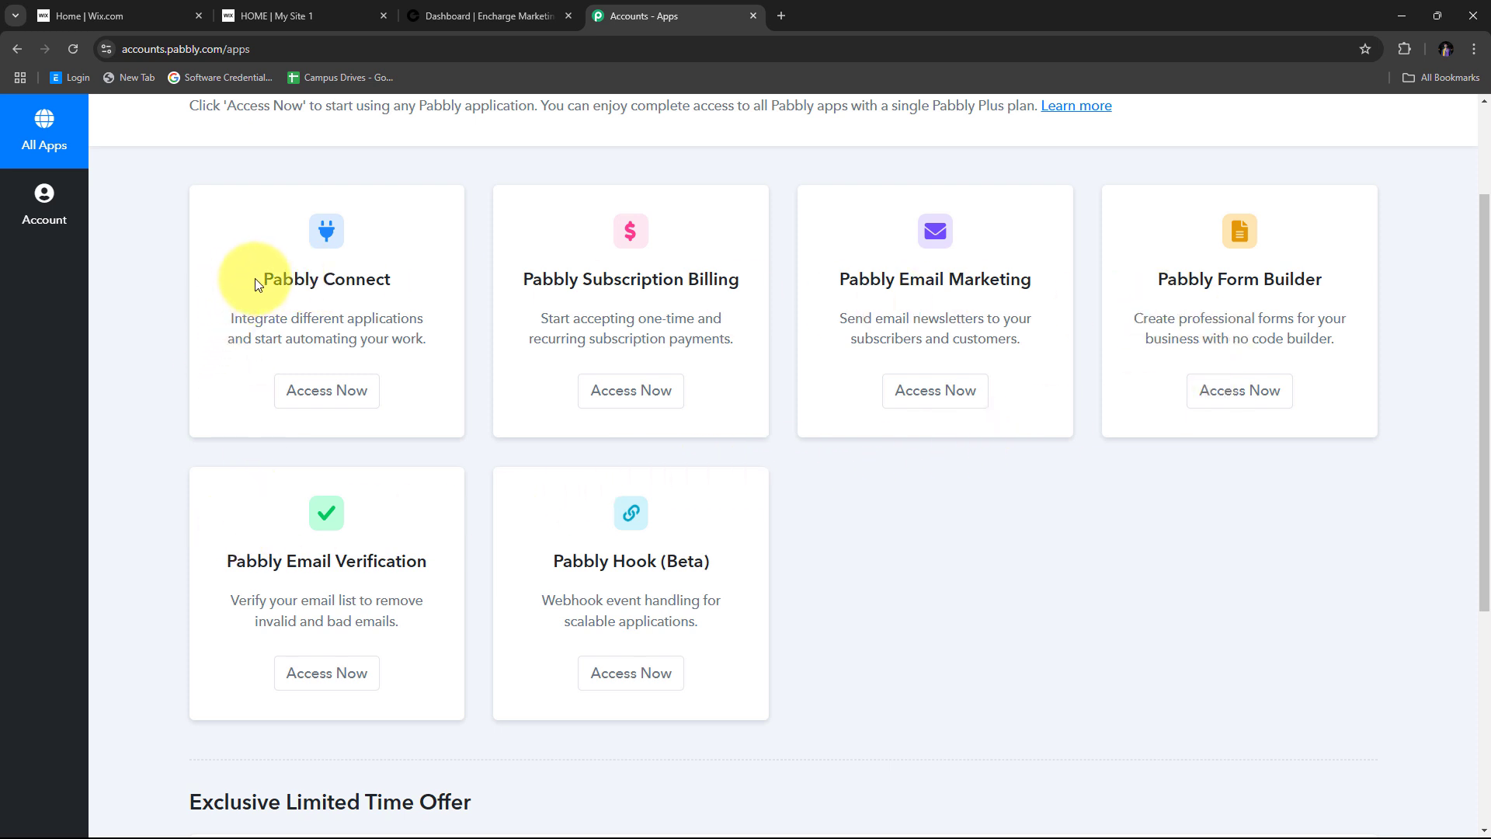
left_click_drag(256, 281, 393, 280)
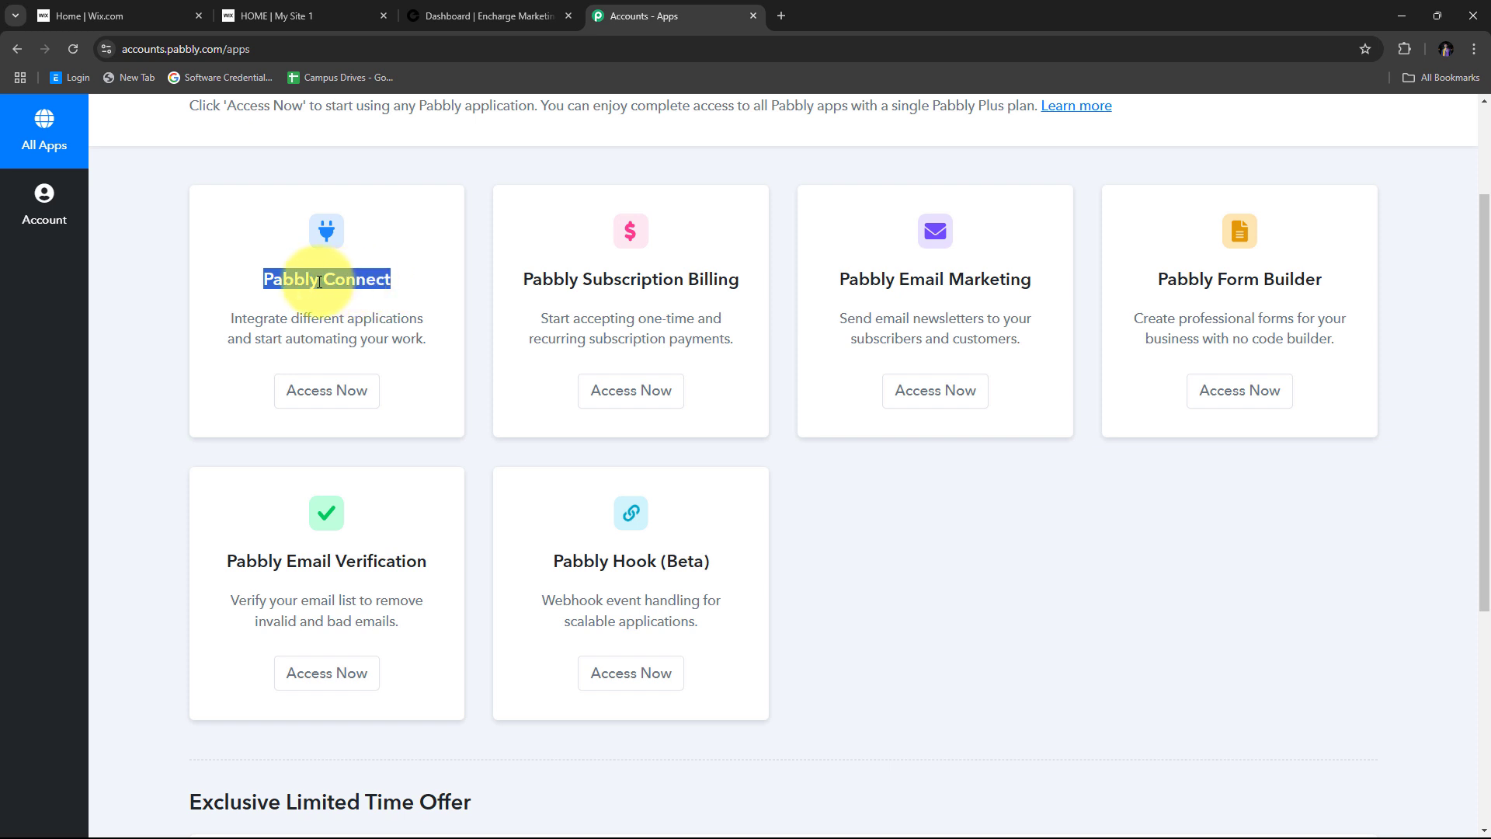
left_click(324, 397)
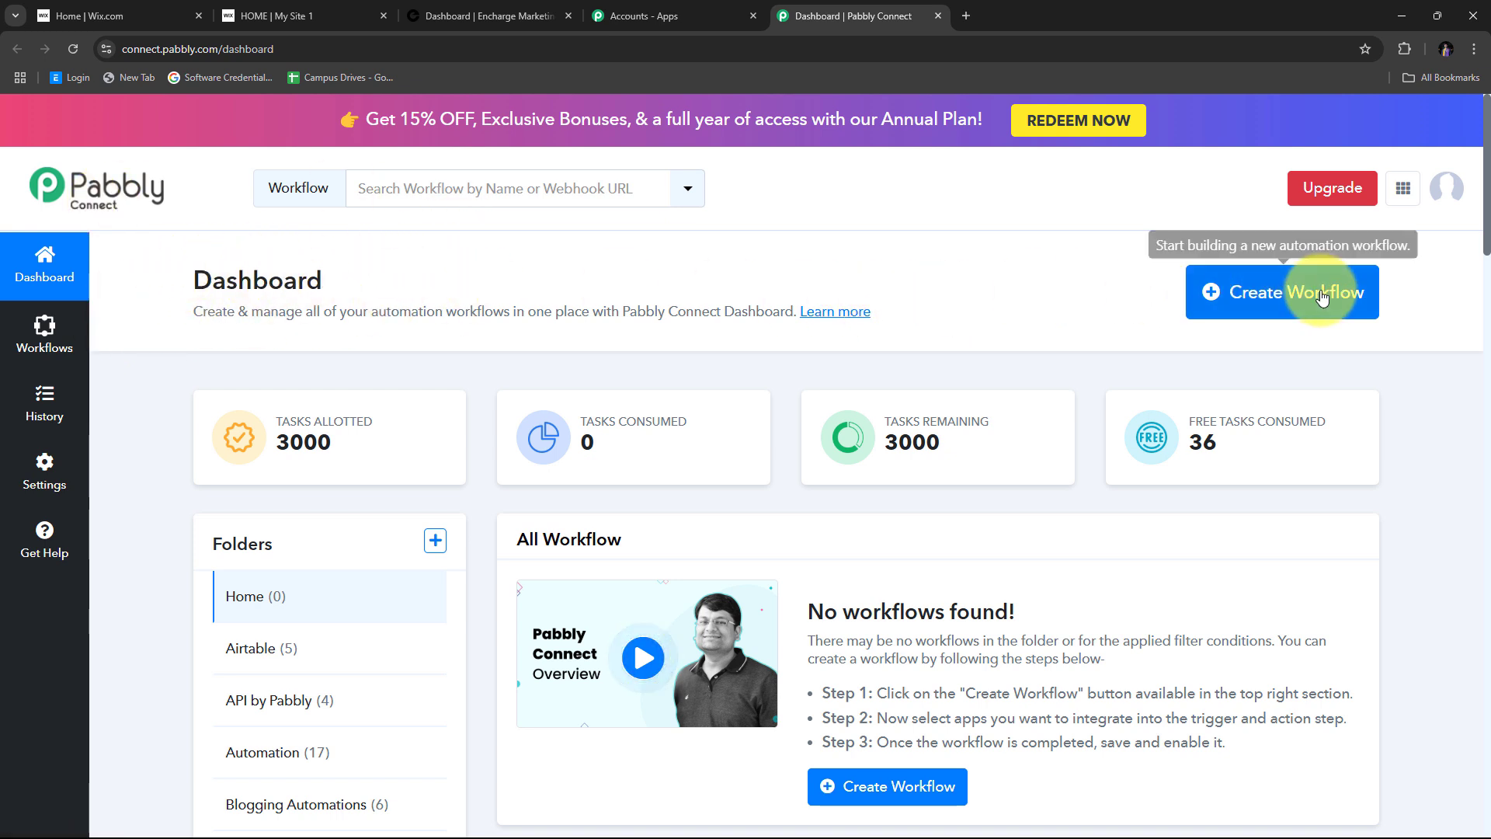
- Create a workflow with the pasted name 'Create or Update Encharge Person on Wix Forms Submission' in folder Automation
left_click(1264, 296)
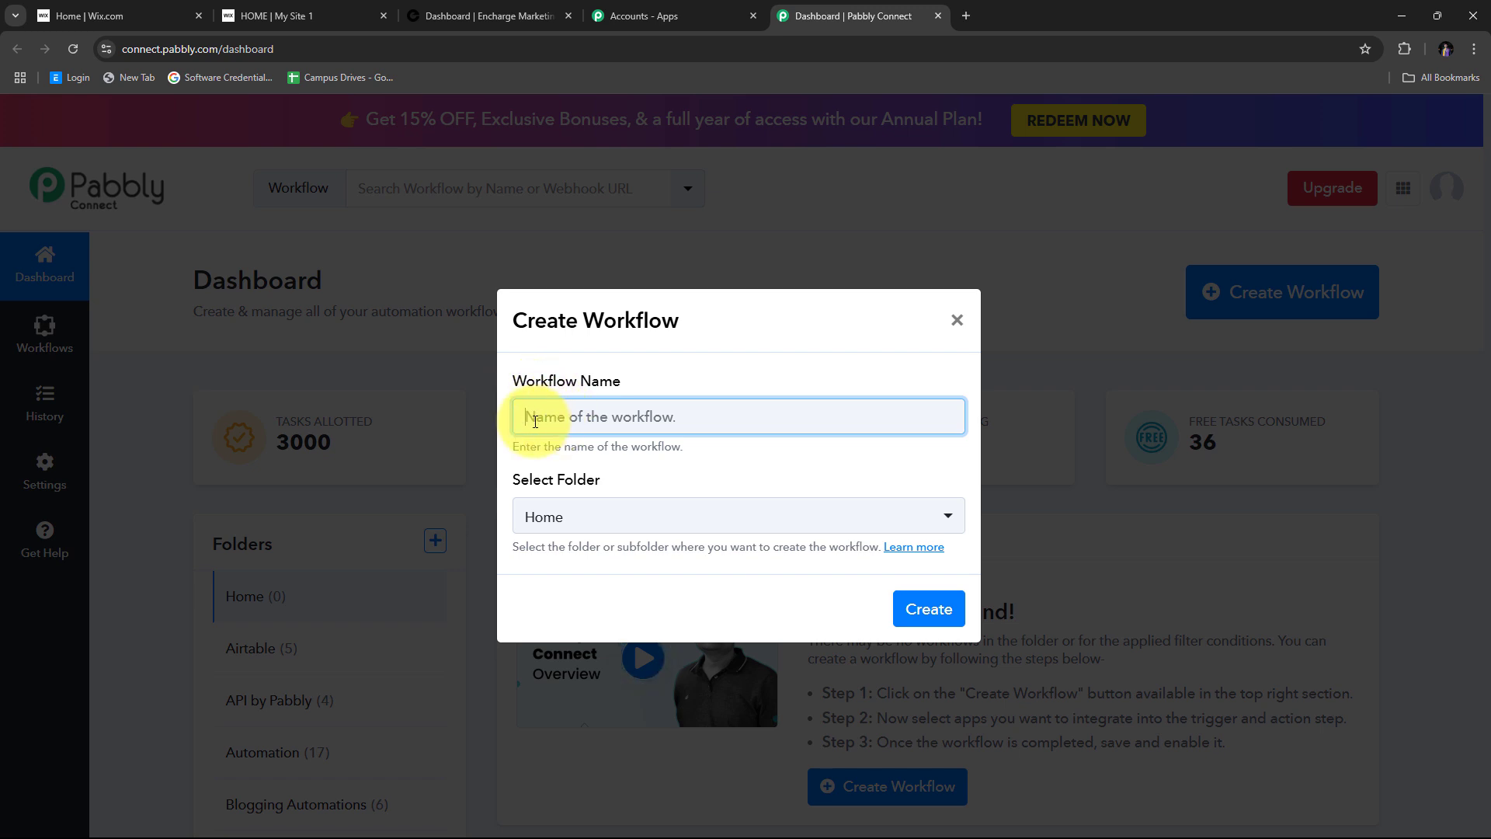
type("Create or Update Encharge Person on Wix Forms Submission")
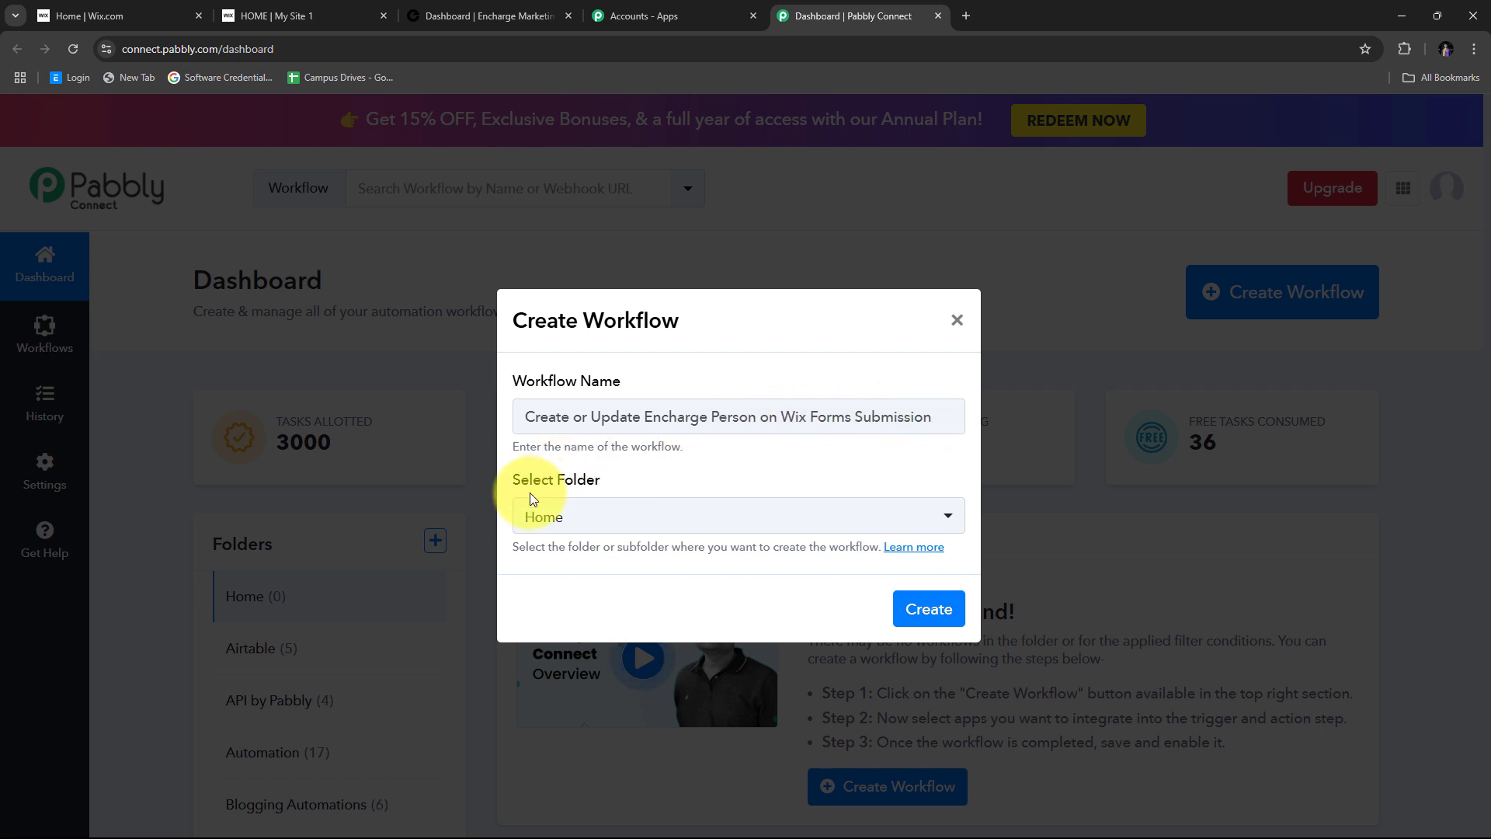
left_click(709, 520)
scroll(732, 295, "down", 2)
scroll(730, 272, "up", 2)
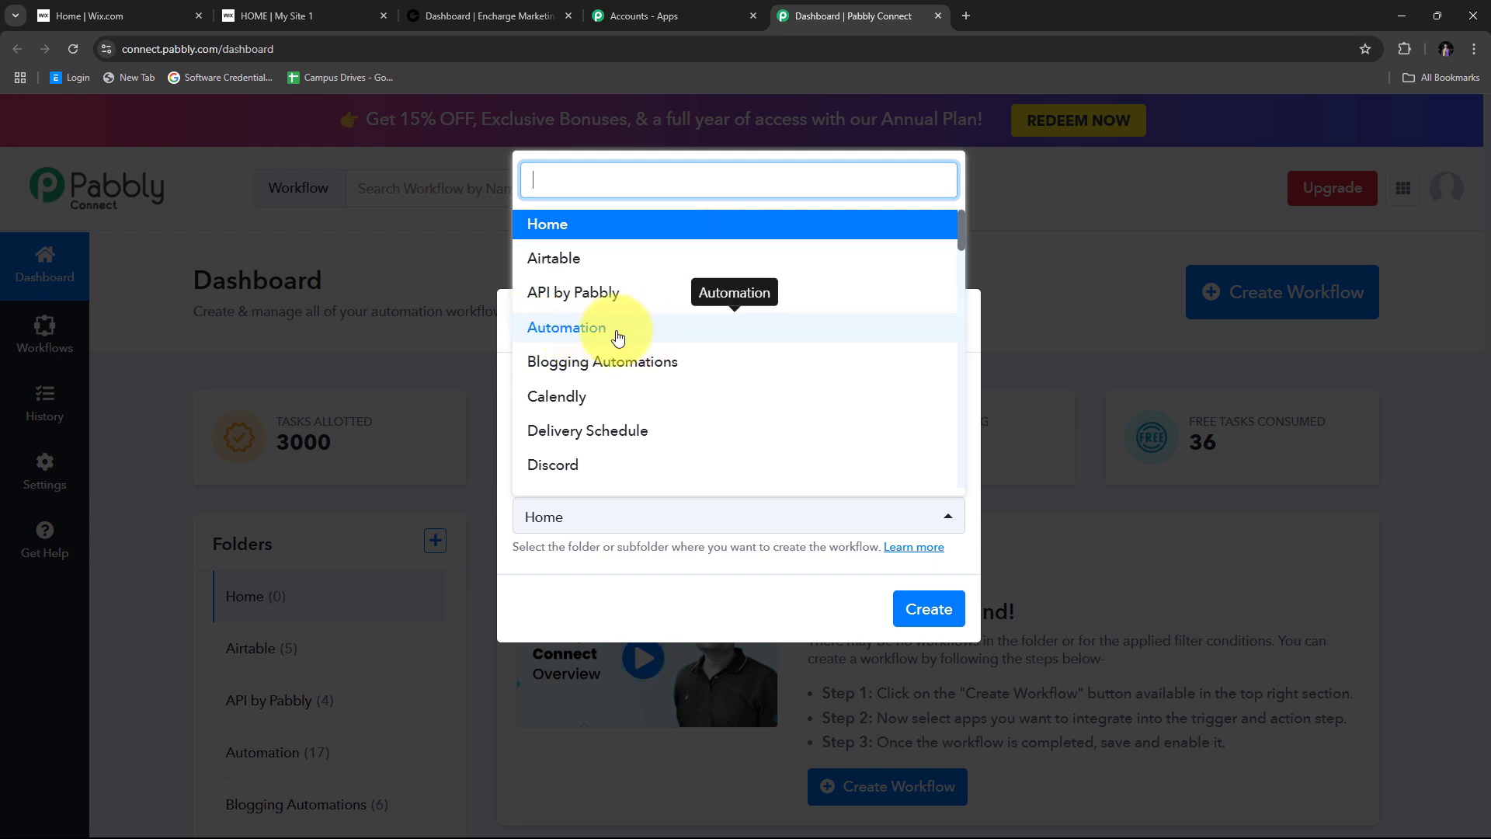
left_click(583, 329)
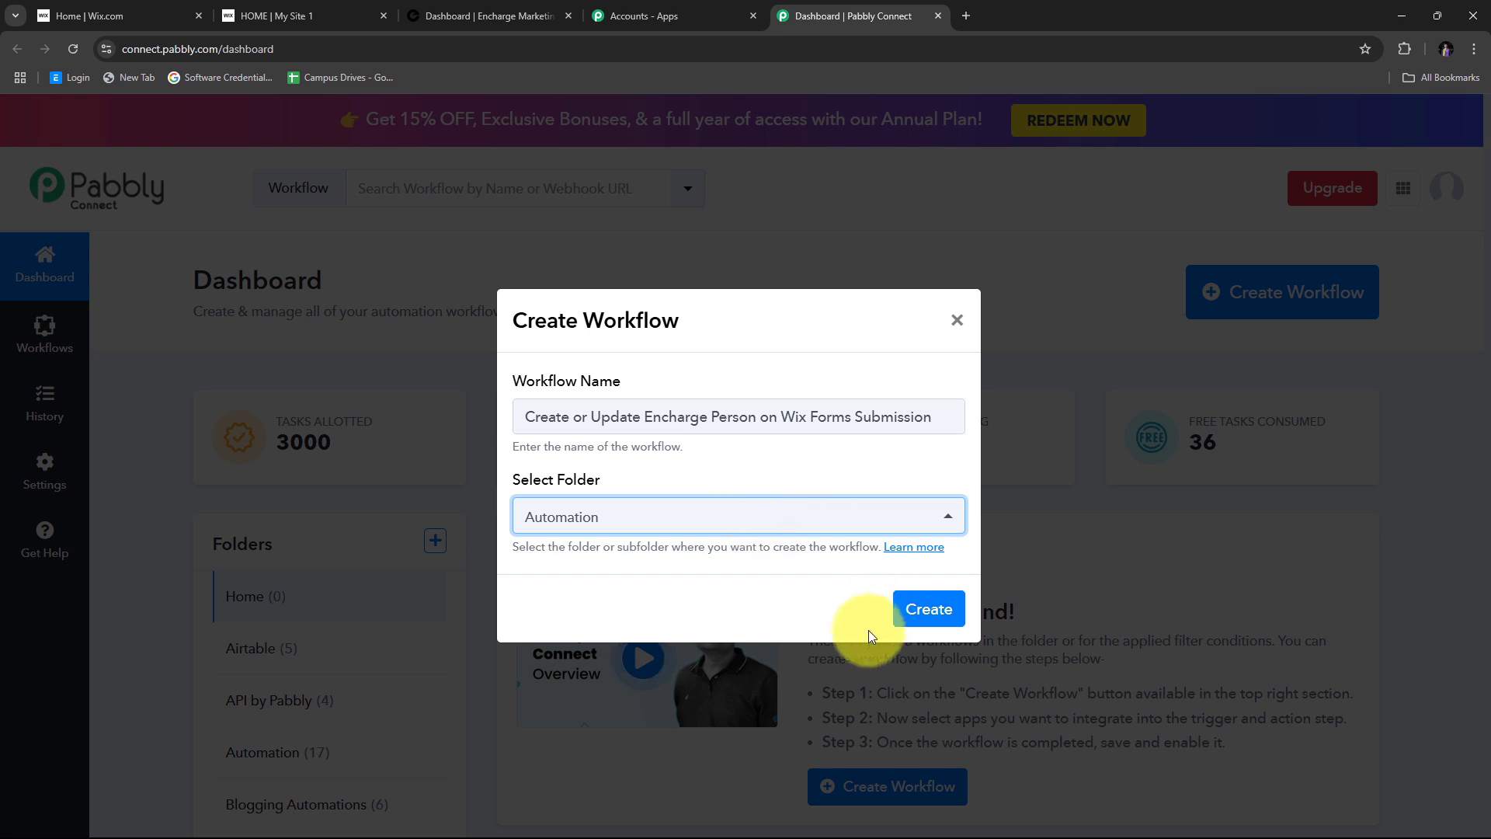
left_click(941, 615)
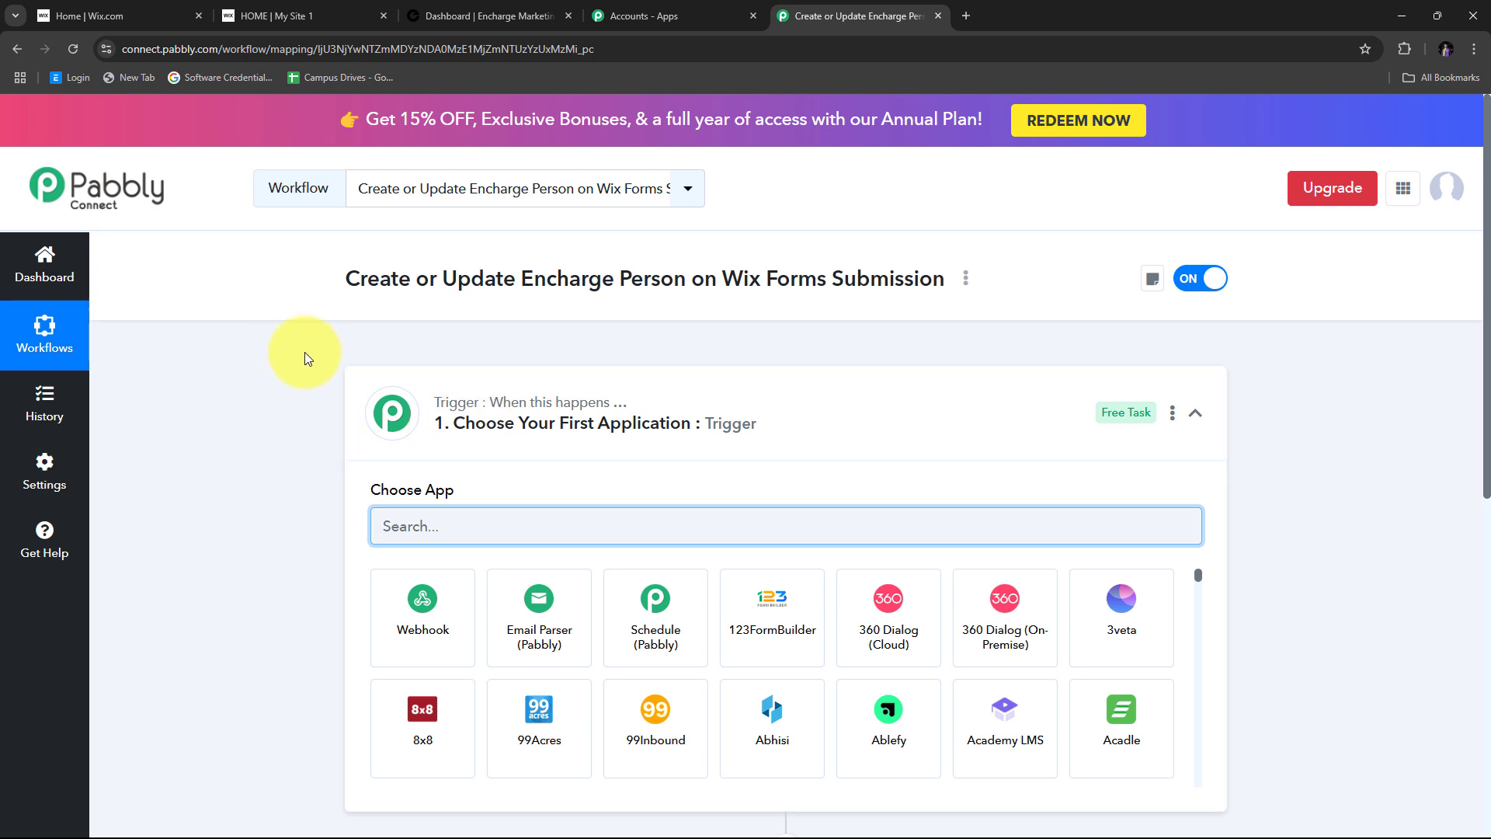
scroll(304, 352, "down", 3)
scroll(300, 357, "up", 1)
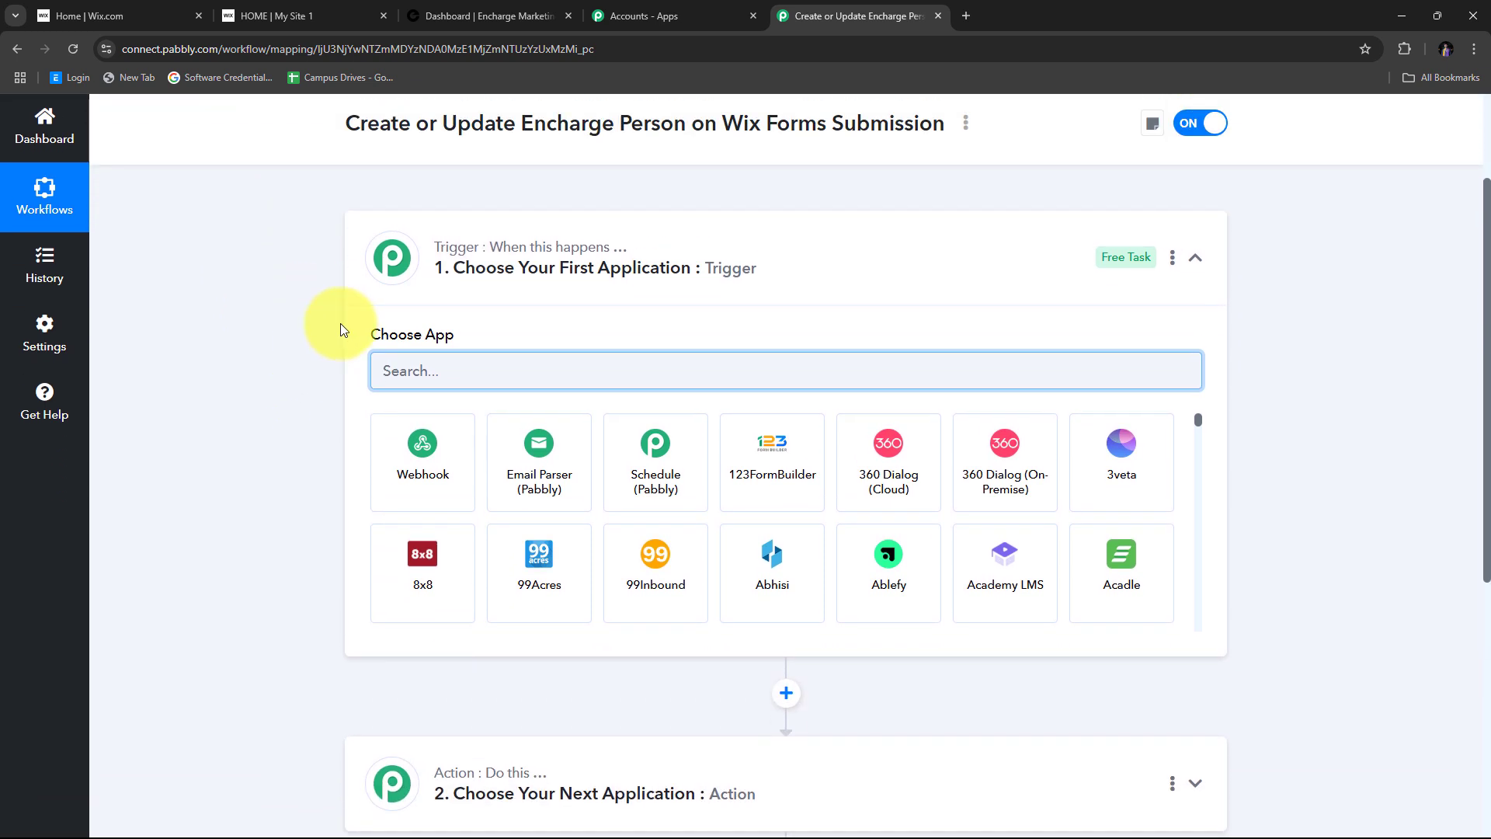
scroll(438, 258, "down", 1)
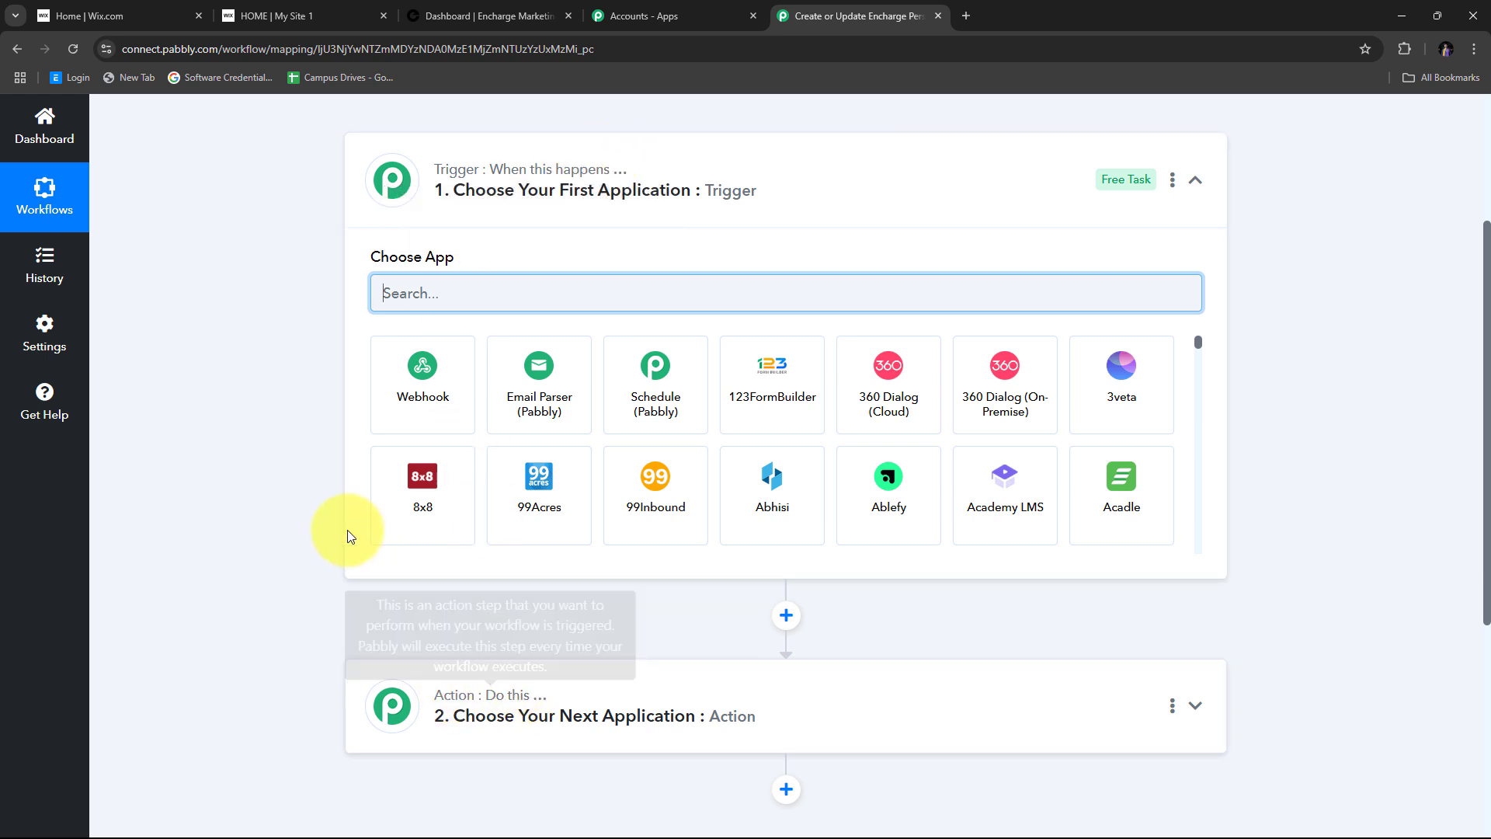
scroll(321, 322, "up", 3)
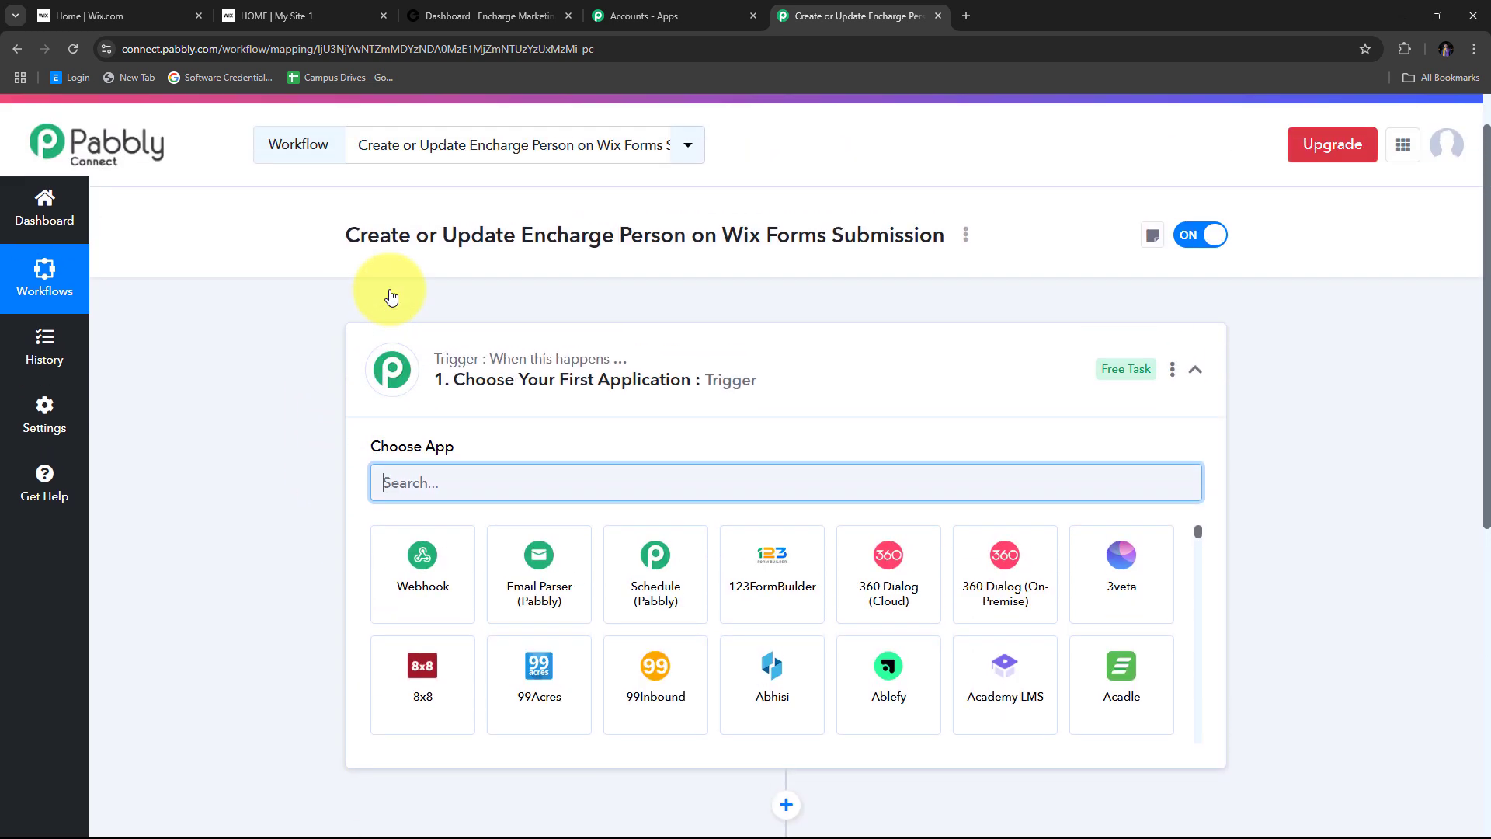
scroll(469, 452, "down", 5)
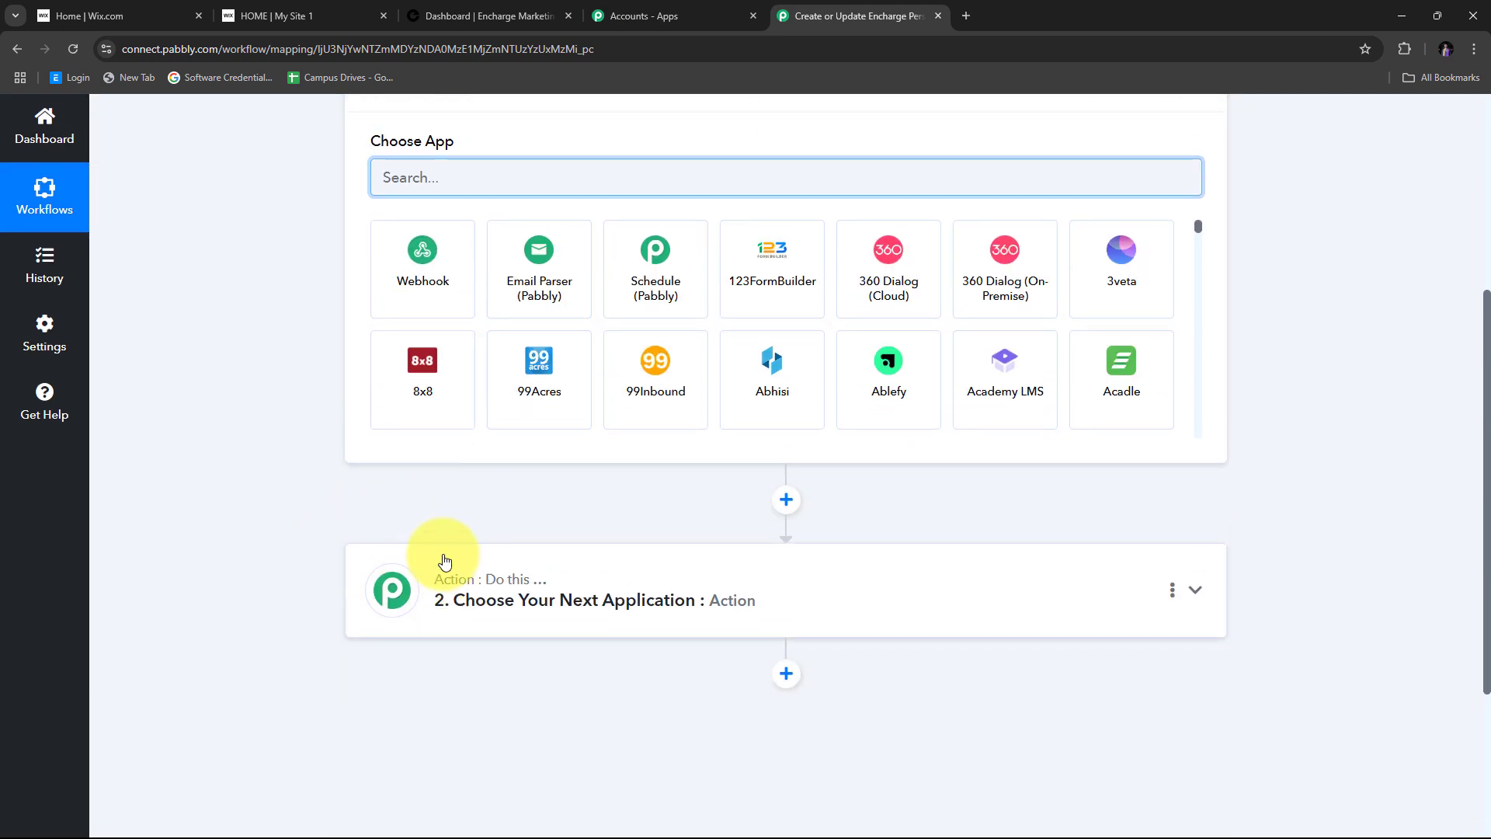
scroll(432, 560, "up", 4)
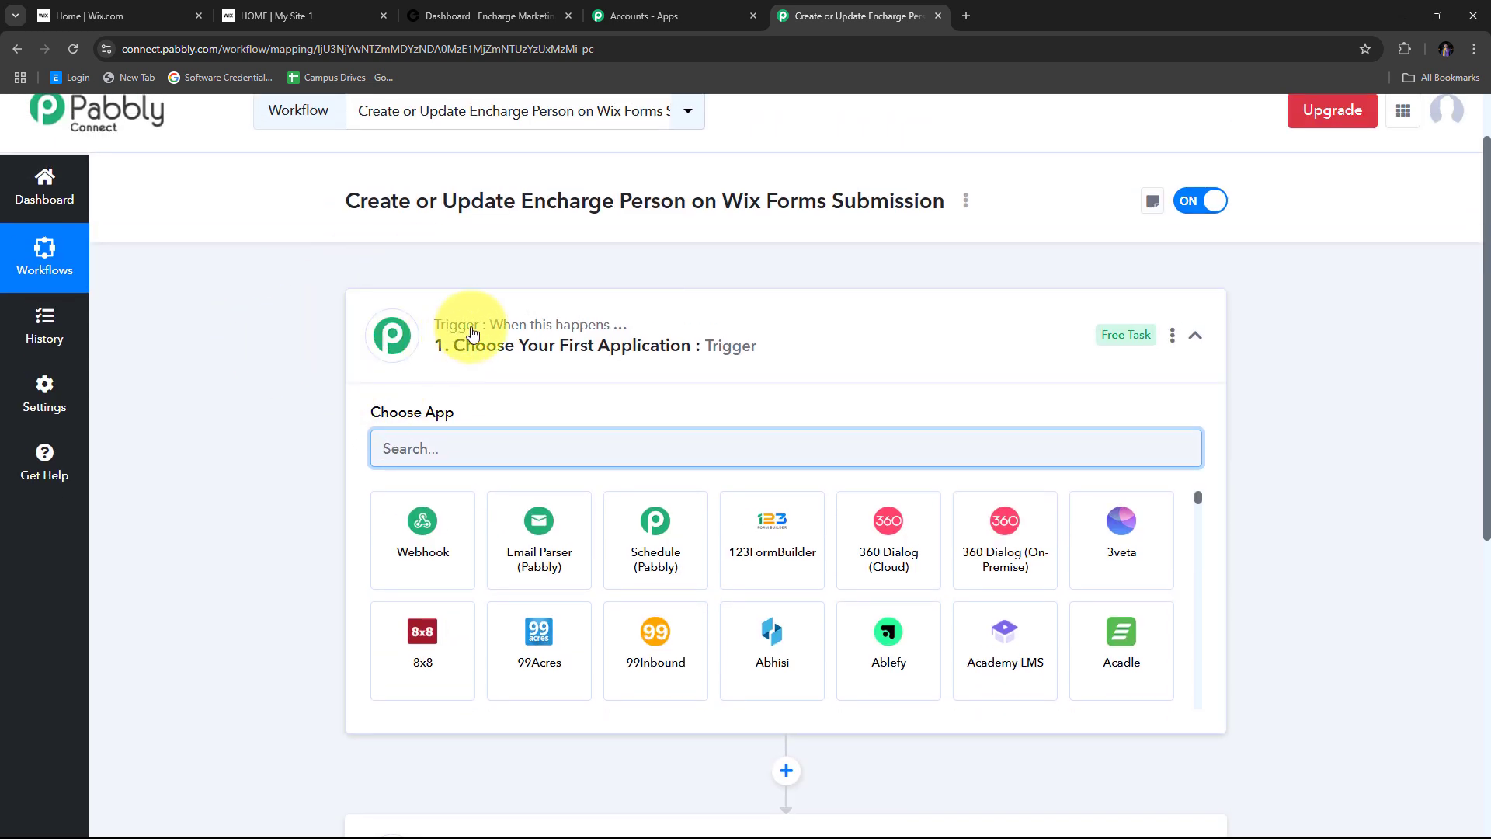
scroll(766, 515, "down", 3)
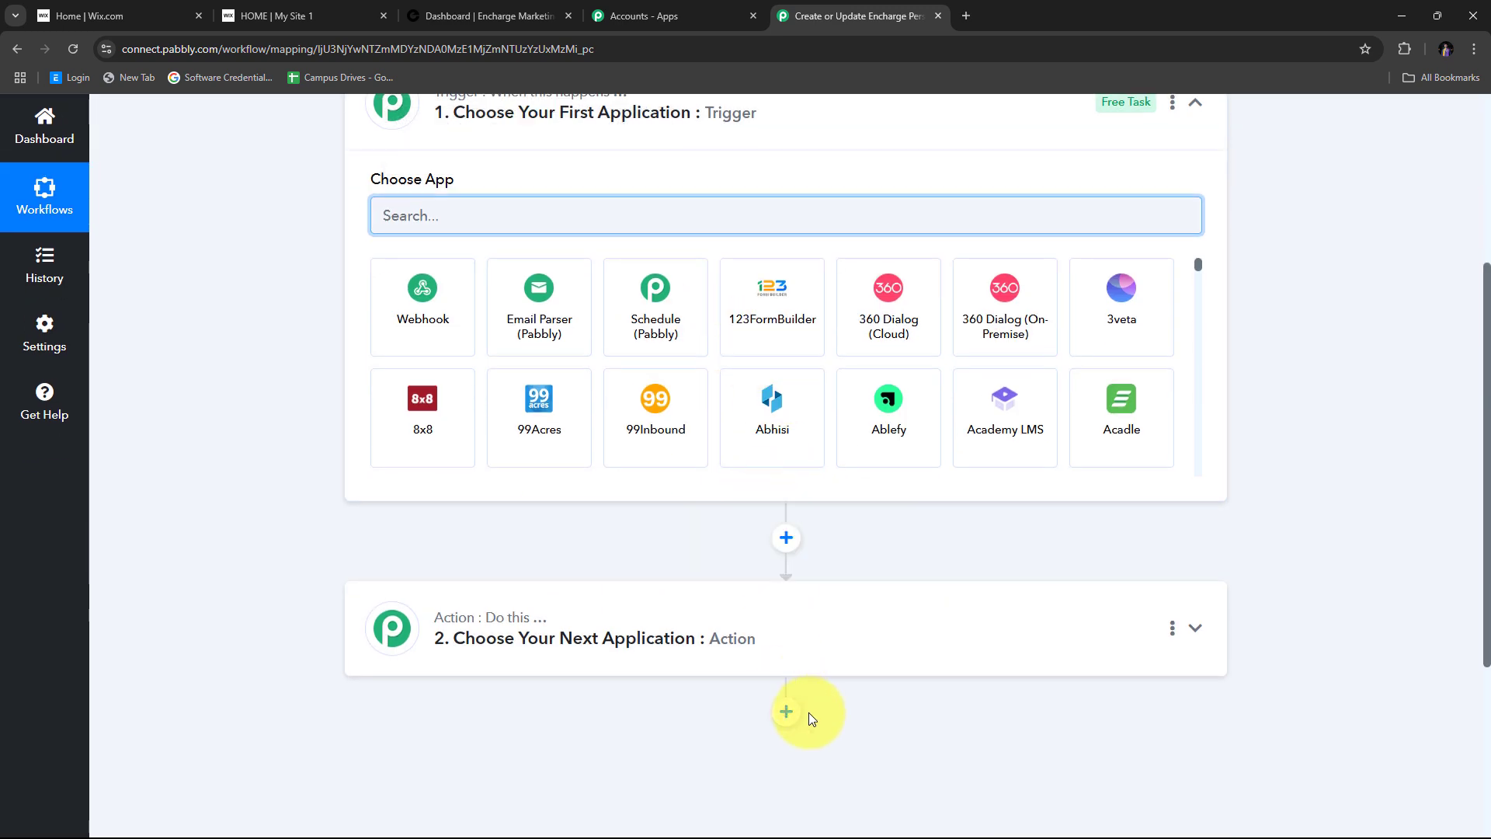
scroll(435, 435, "up", 3)
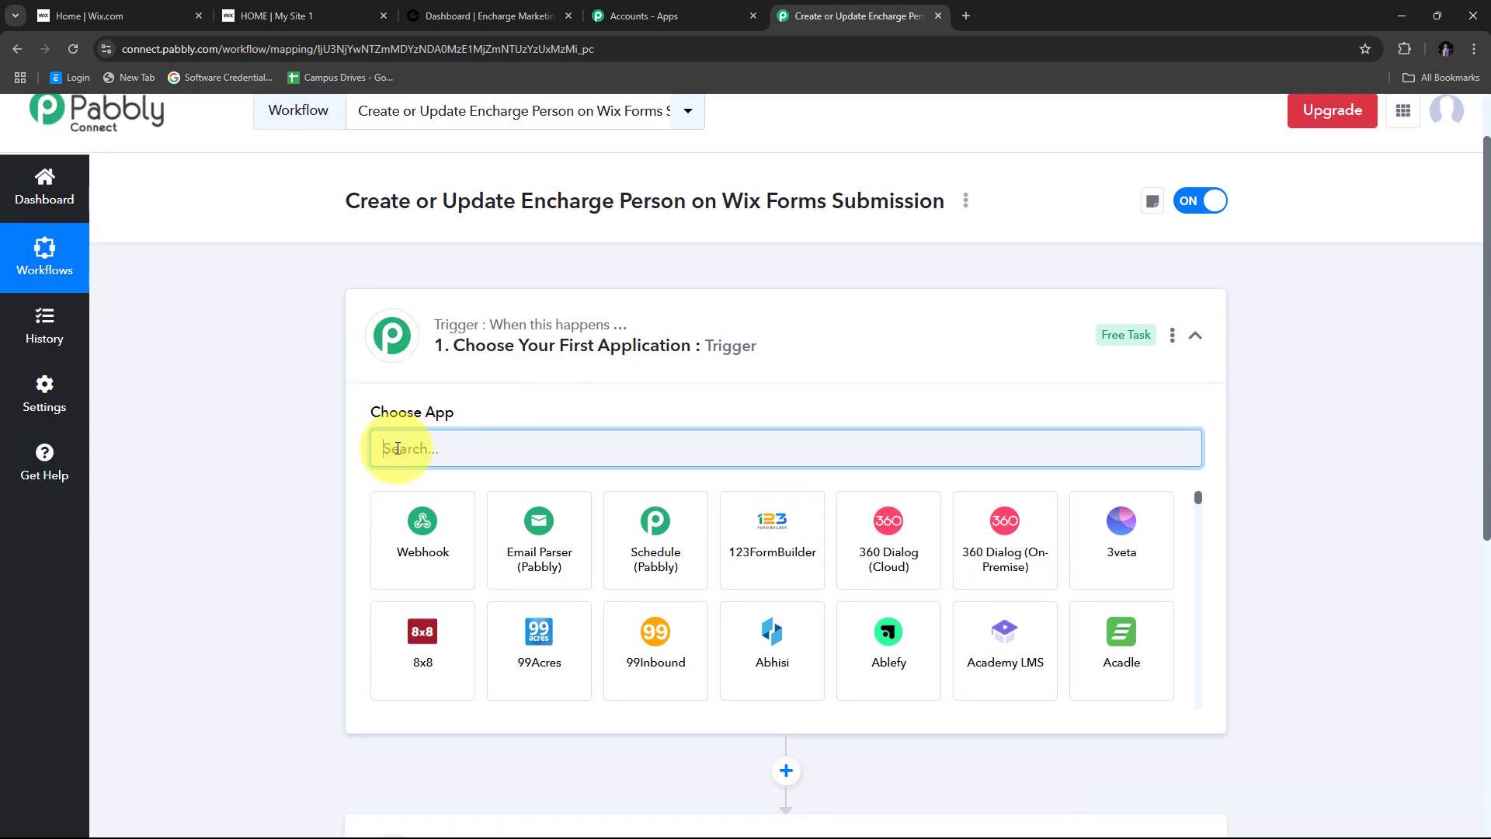
- Set the trigger app to Wix Forms with the New Form Submission event
type("Wi")
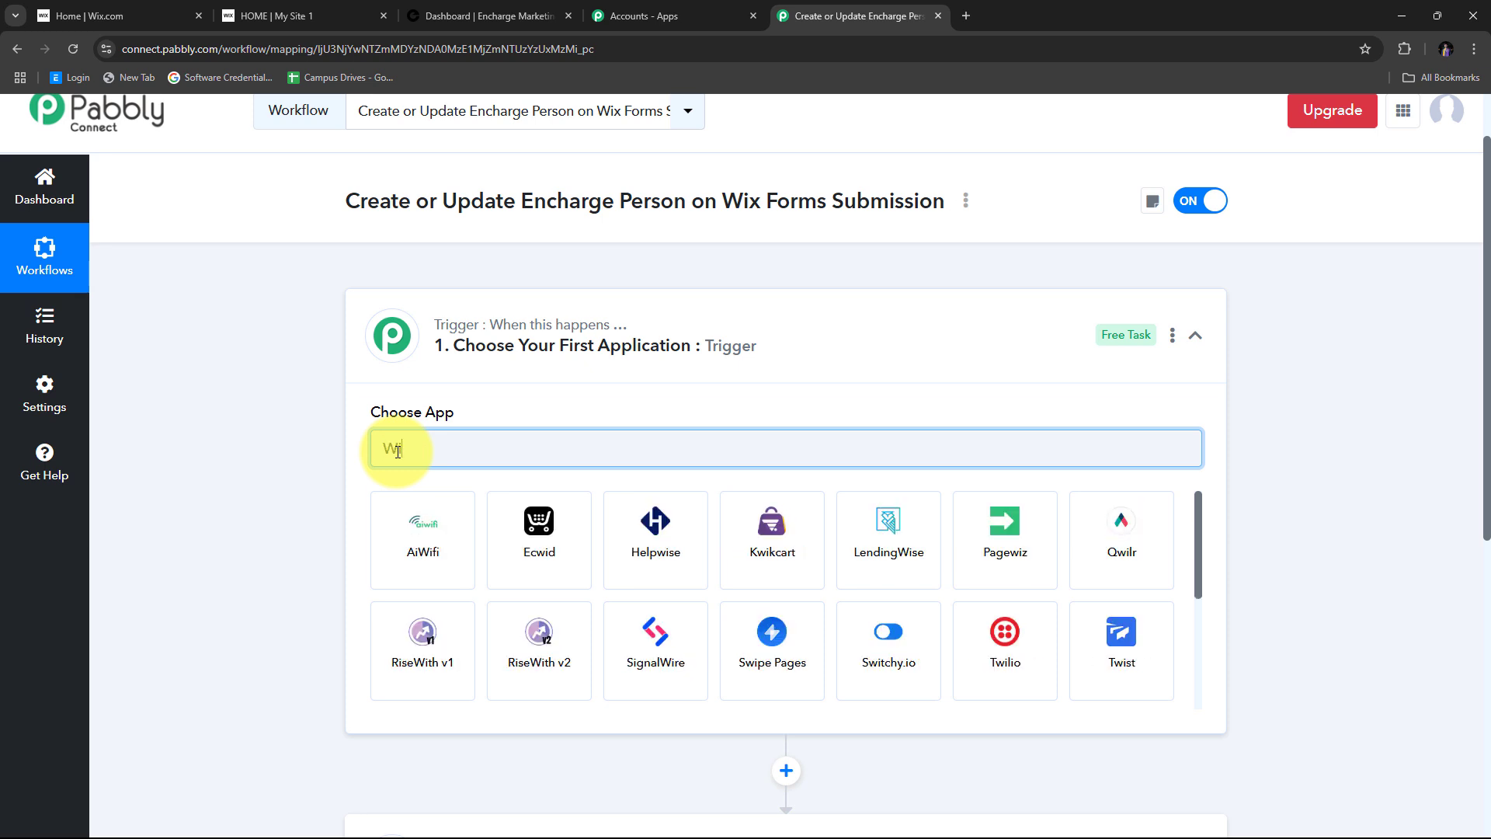
type("x Forms")
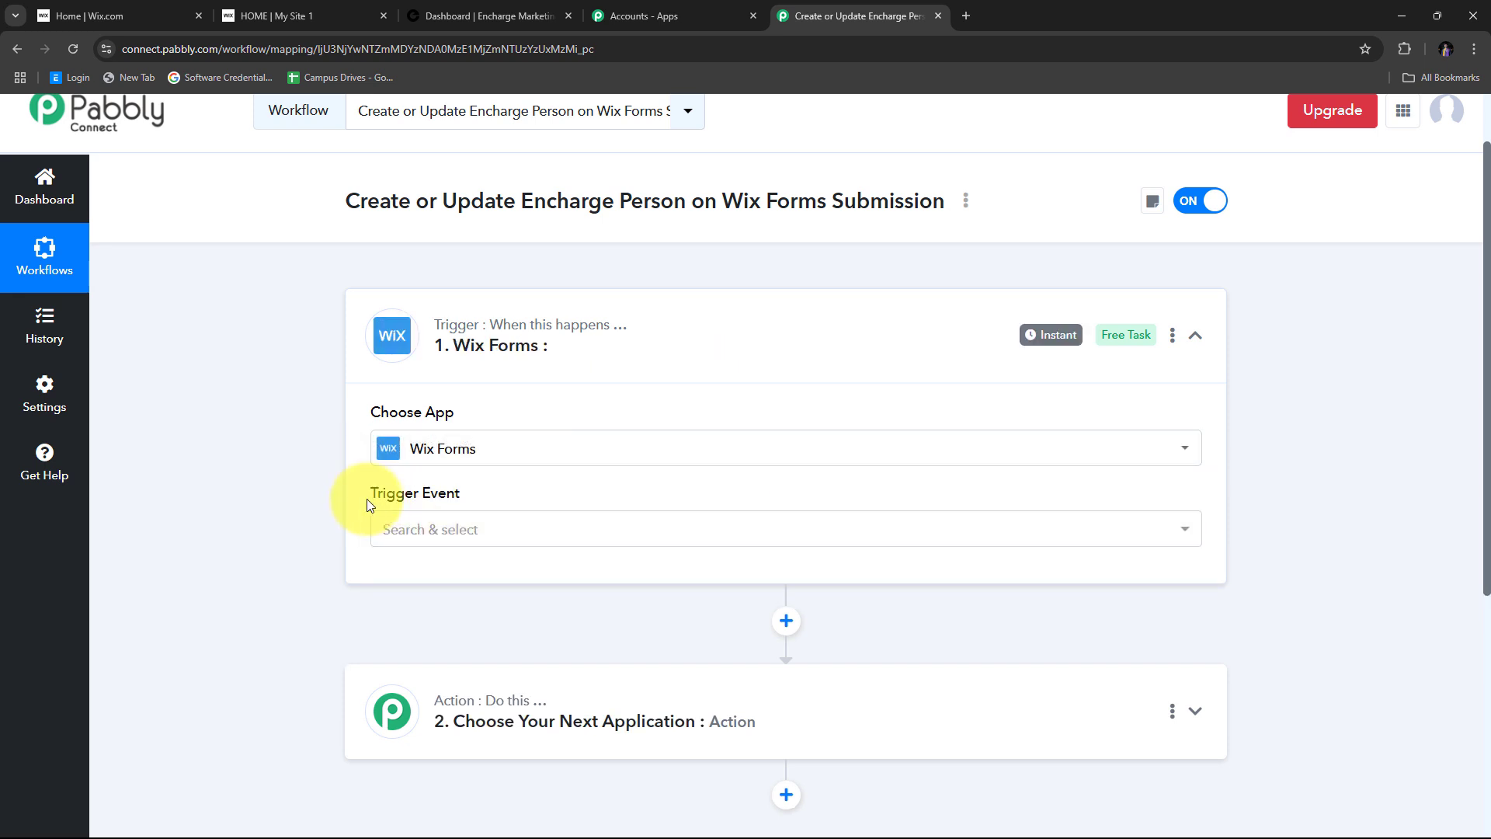
scroll(515, 399, "down", 2)
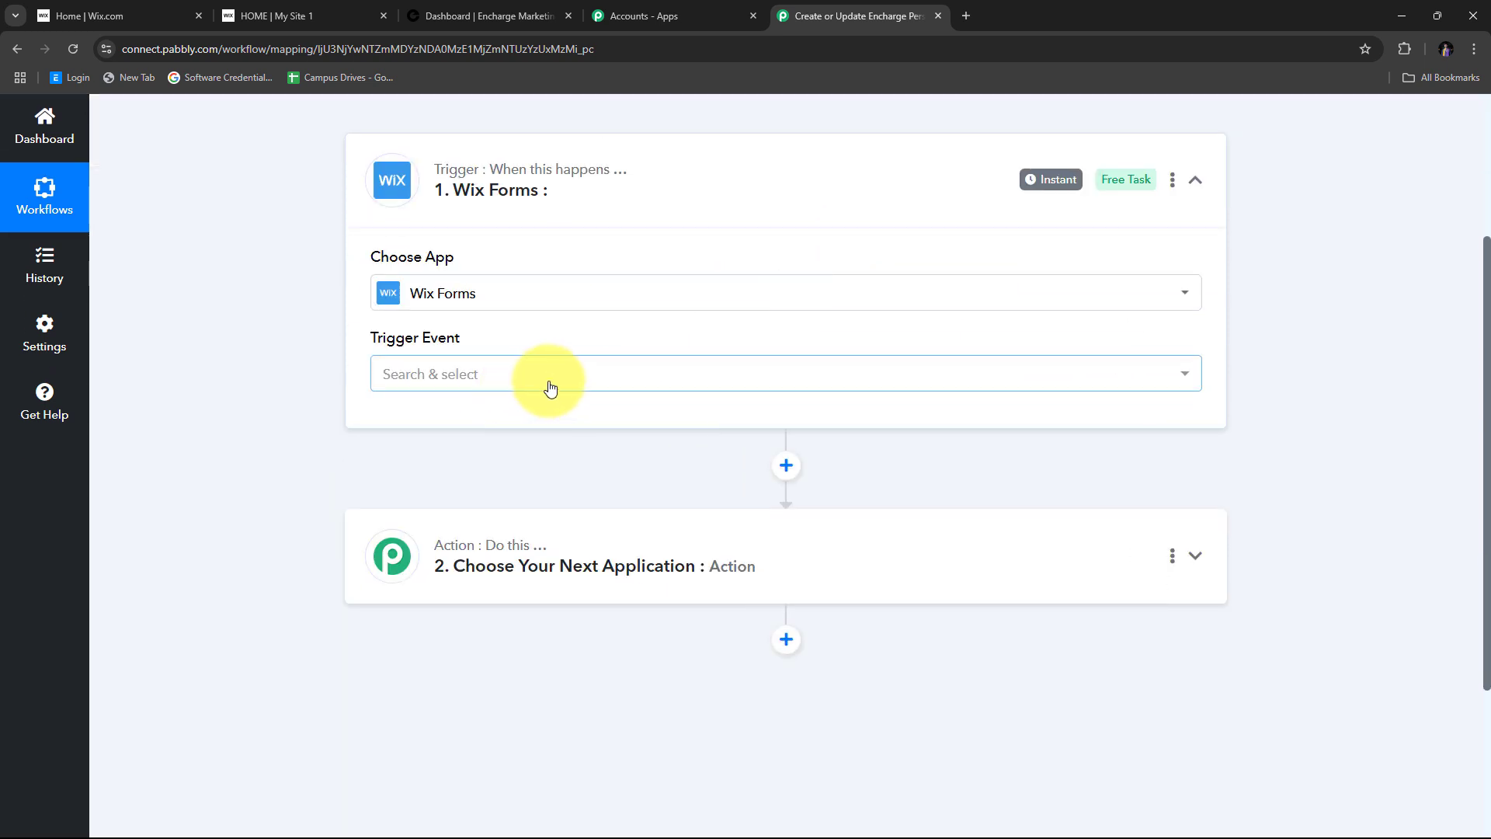
left_click(549, 386)
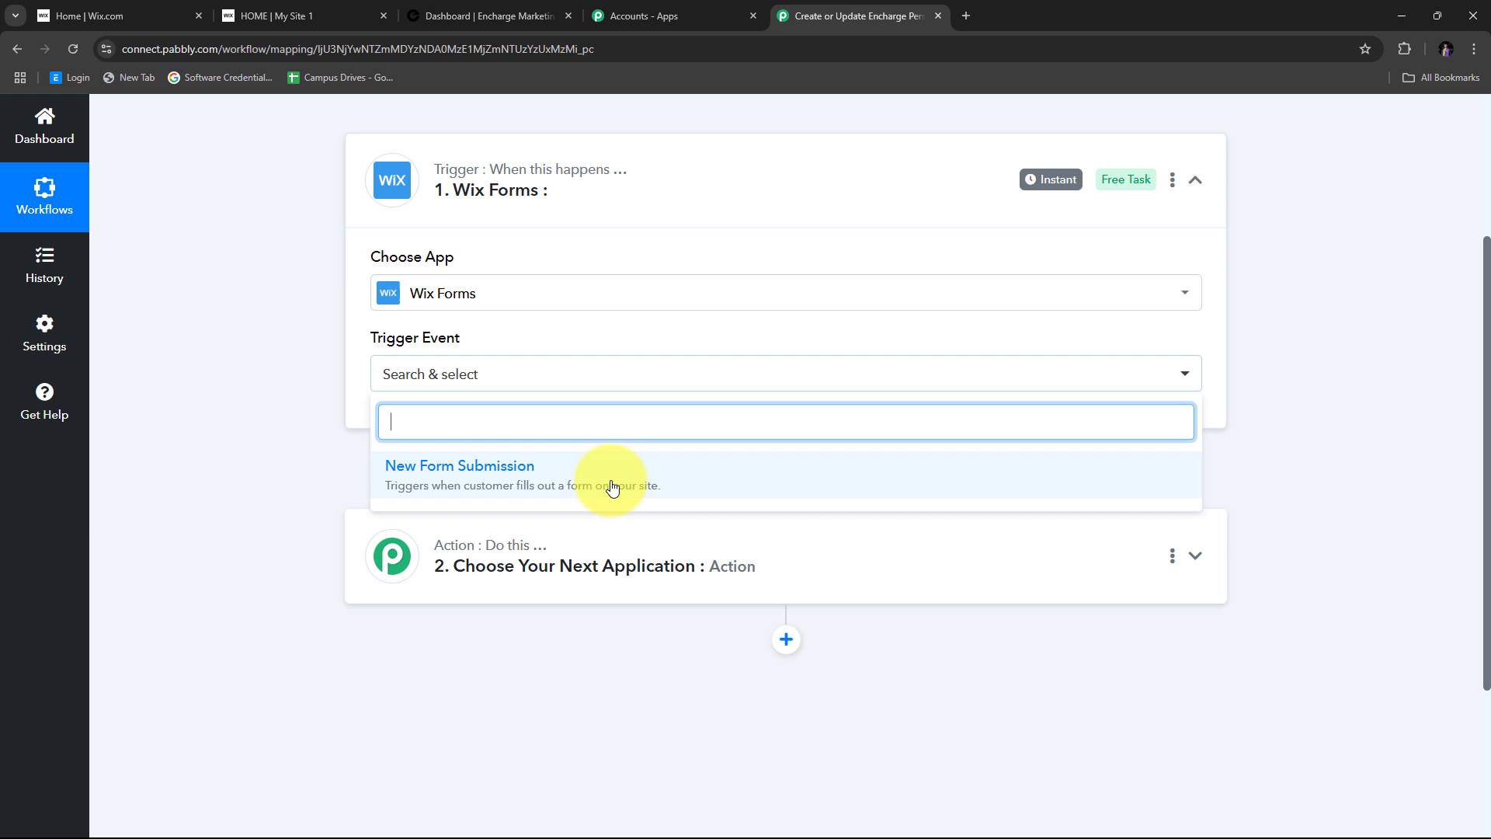
left_click(466, 483)
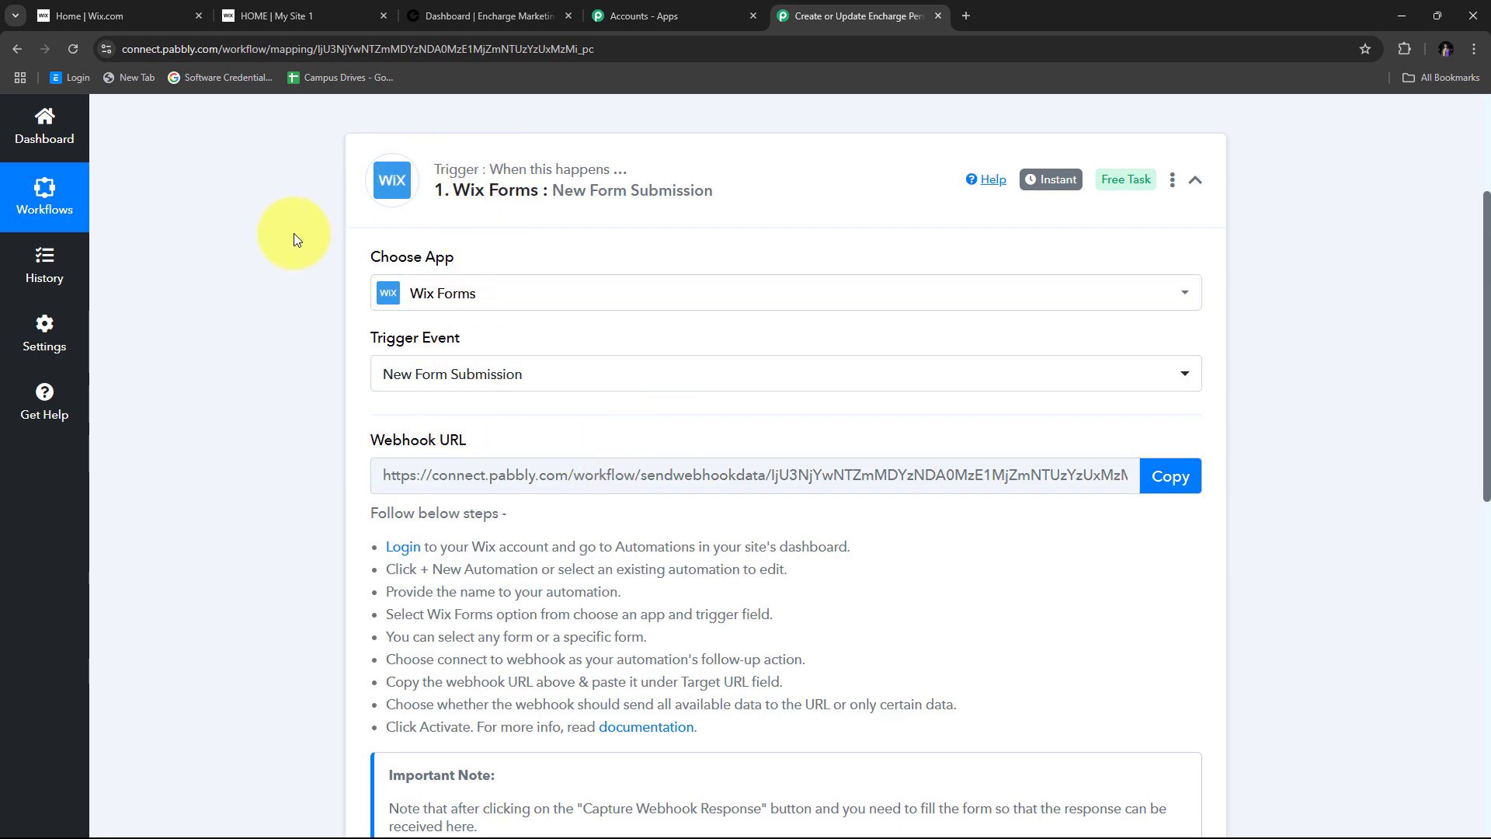
- Copy the Wix Forms trigger's webhook URL, then switch to the Wix Studio dashboard tab
scroll(251, 272, "down", 1)
scroll(252, 271, "up", 1)
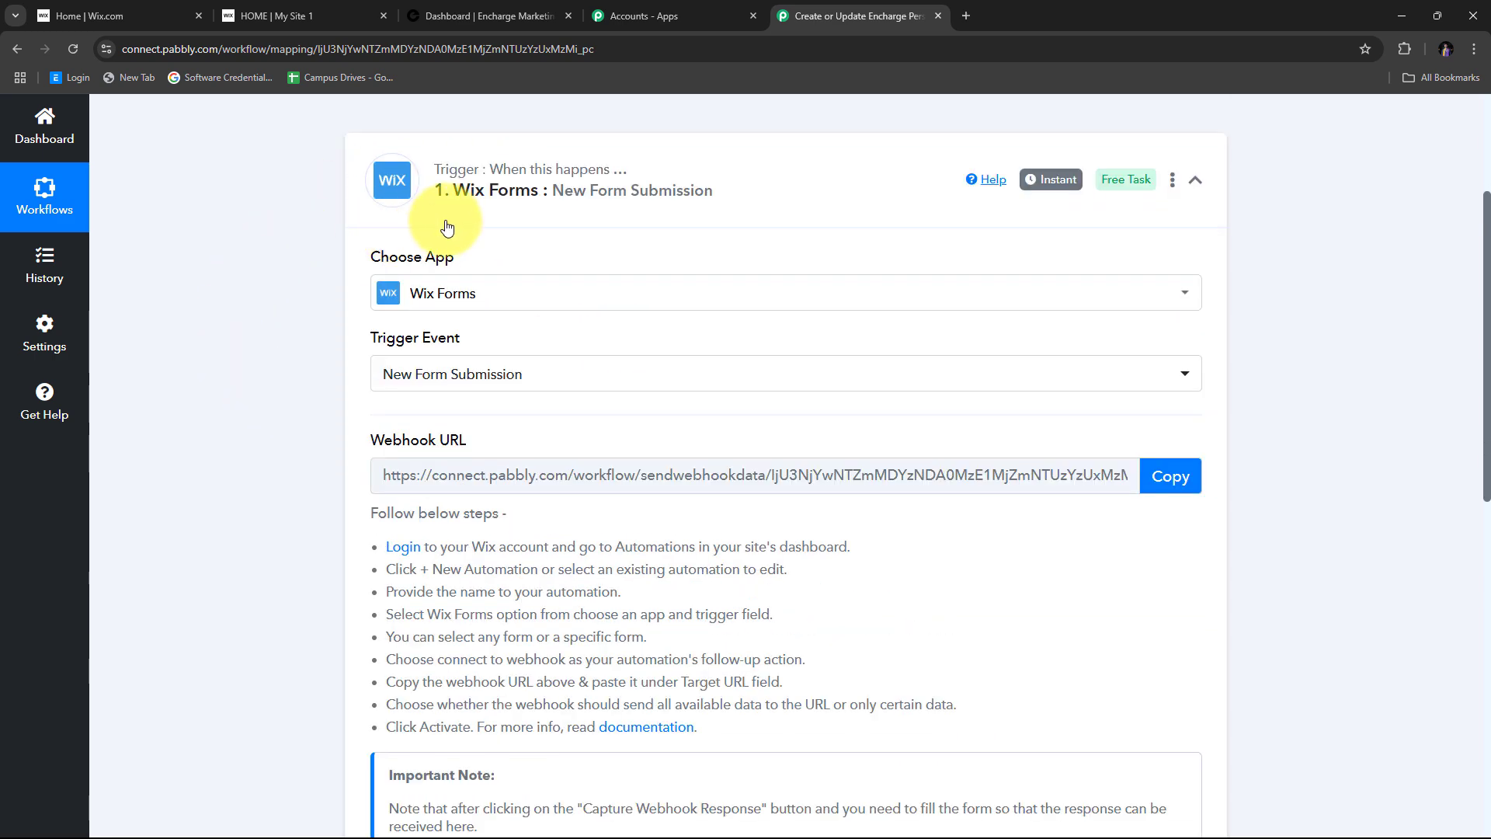
triple_click(445, 442)
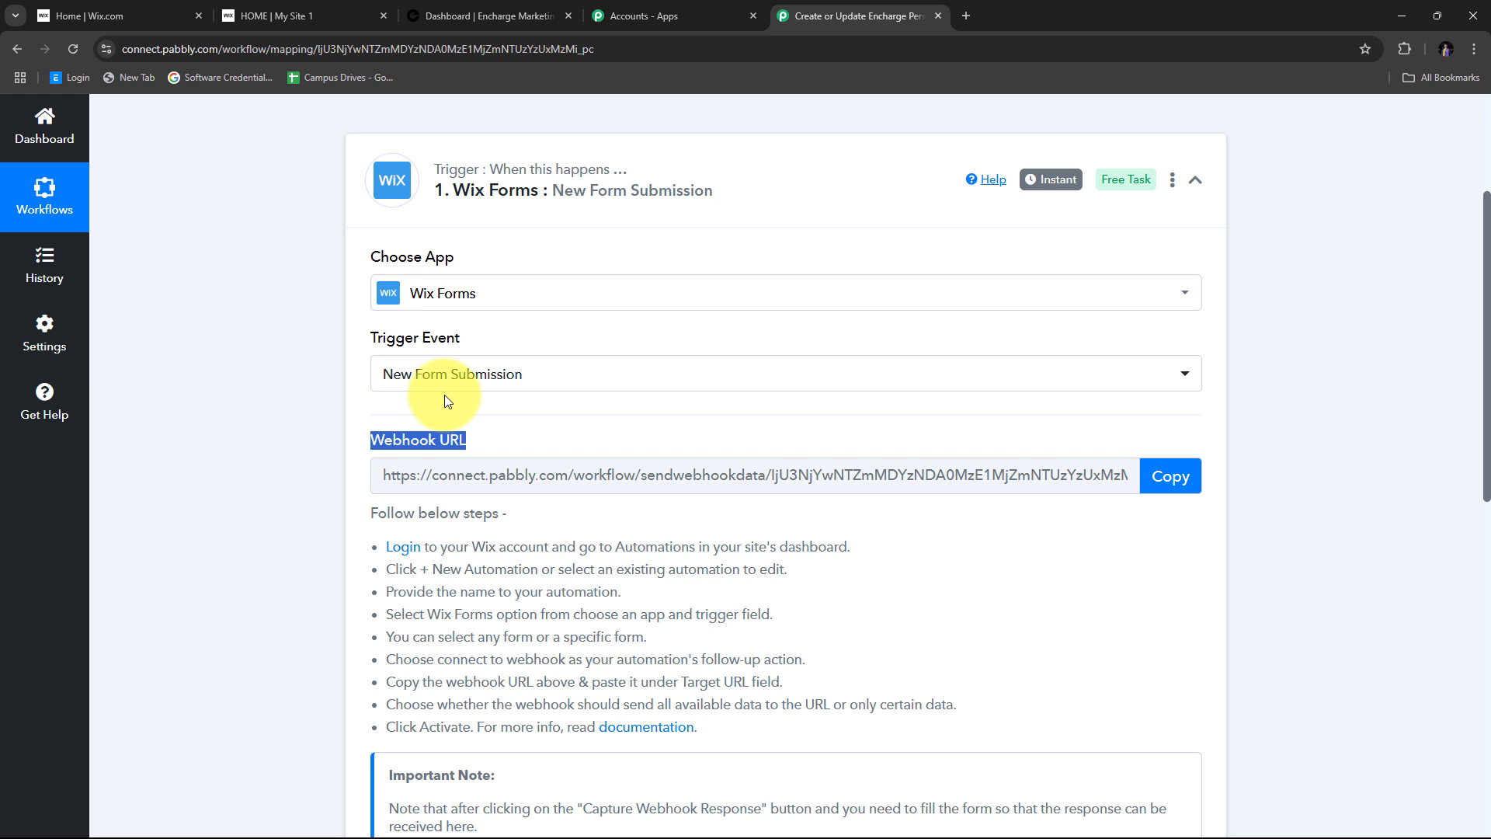
scroll(552, 450, "down", 2)
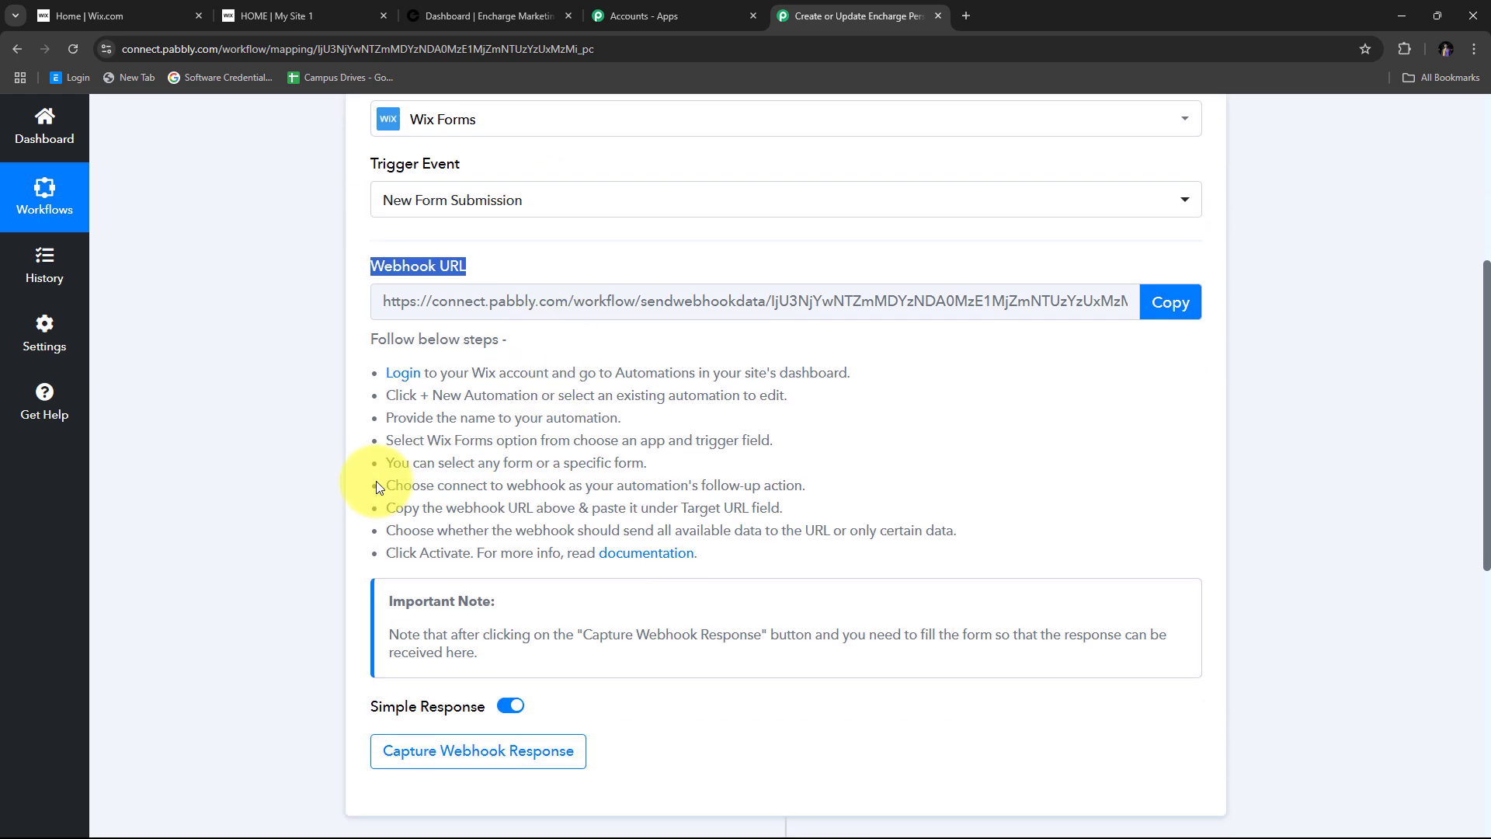
scroll(376, 480, "up", 1)
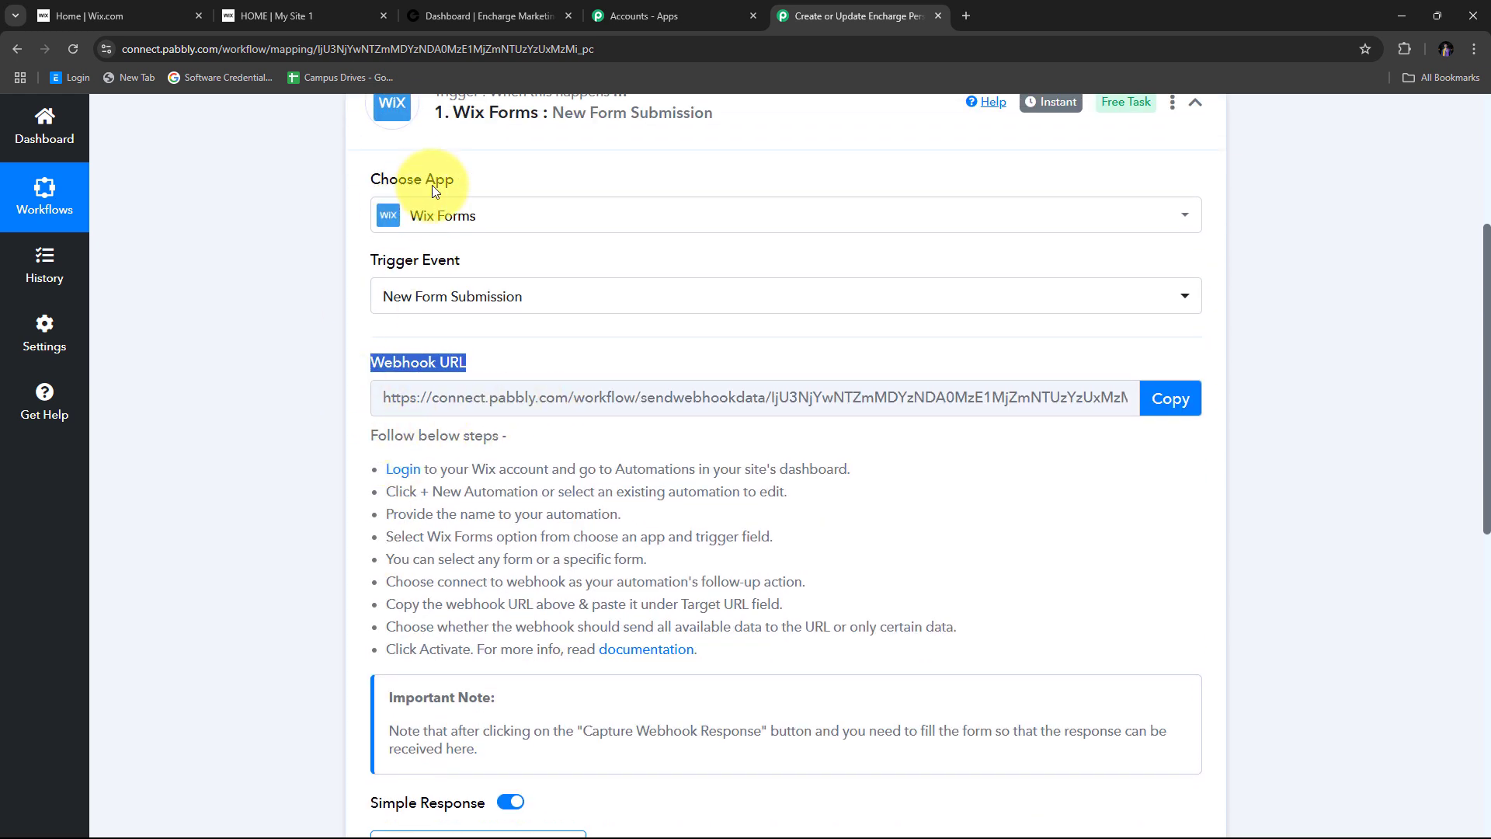
scroll(342, 352, "down", 2)
left_click_drag(356, 381, 1020, 579)
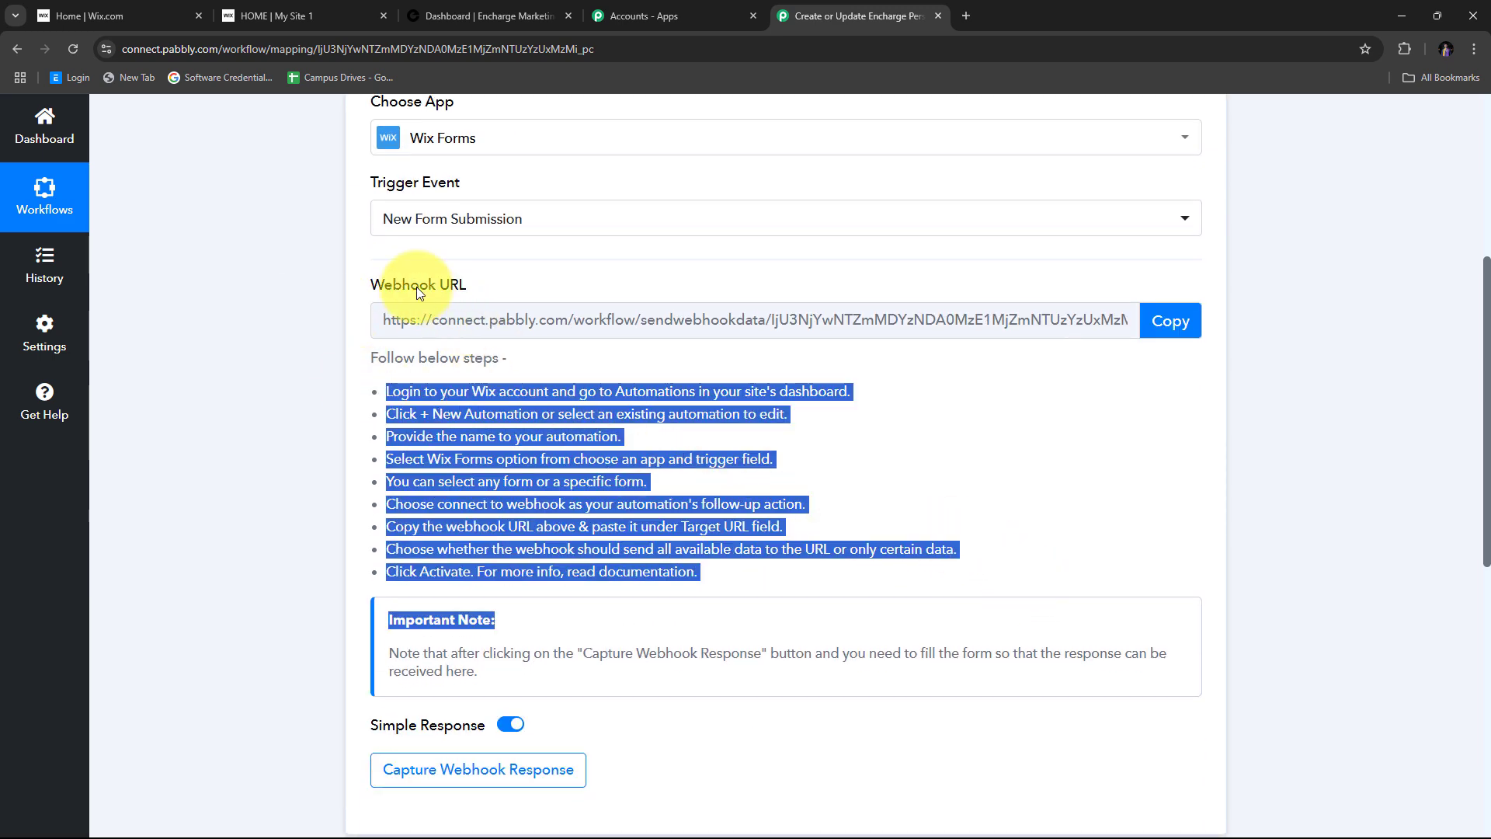
left_click(1167, 324)
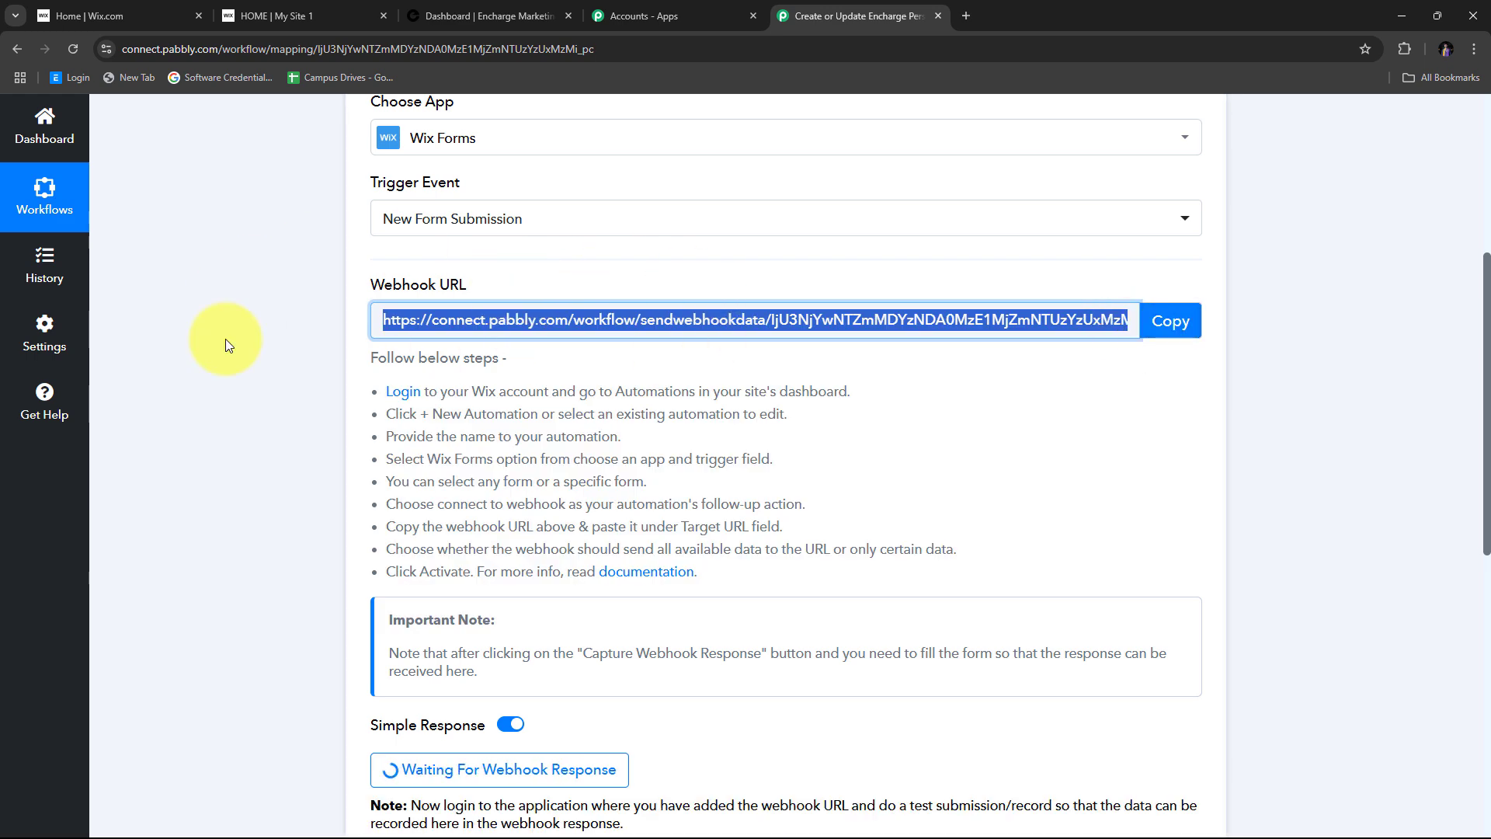
left_click(70, 14)
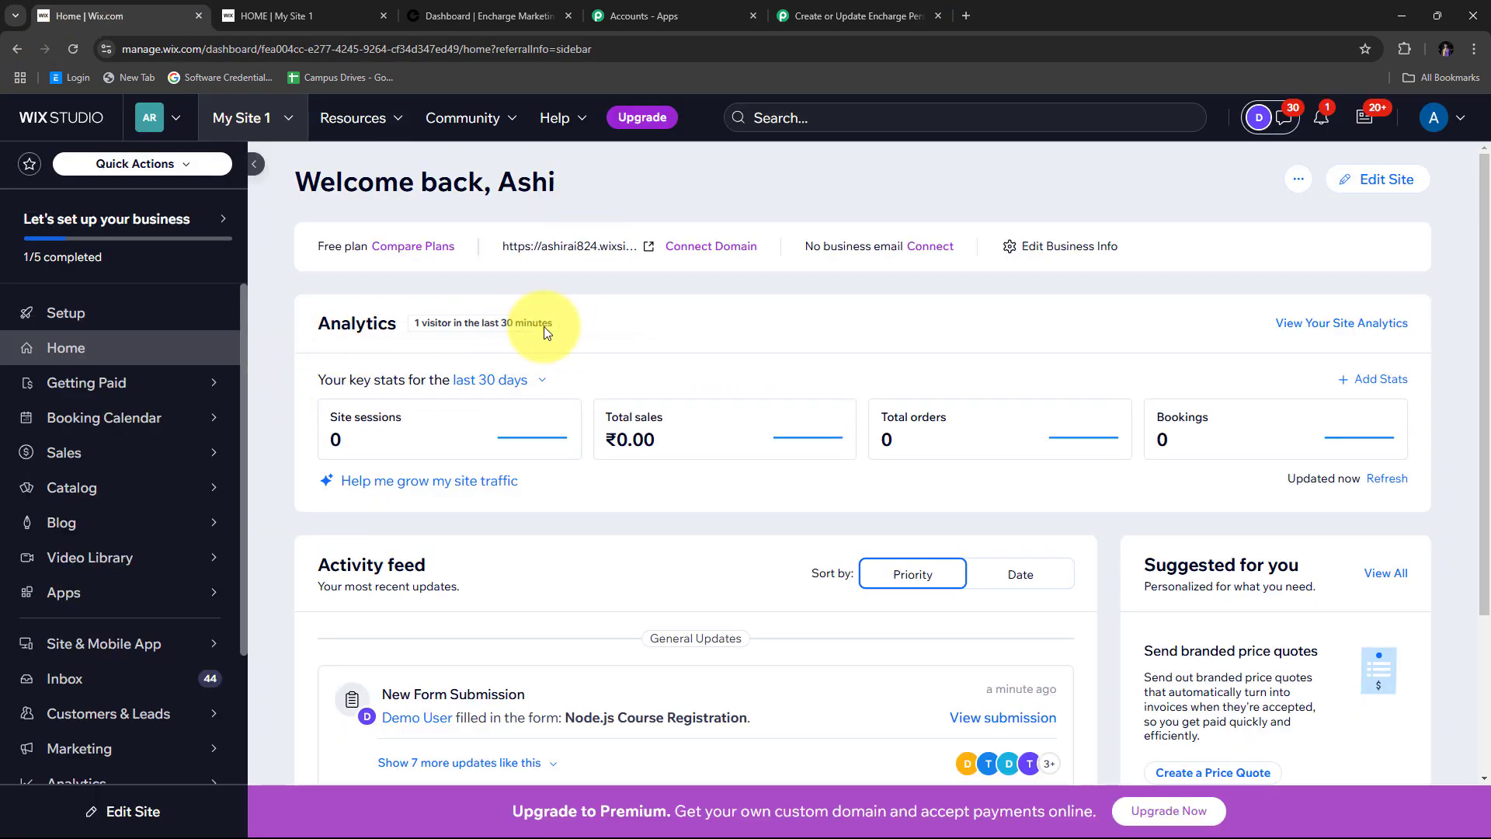
- Open Automations from the Wix Studio sidebar, which lists no automations yet
mouse_move(141, 400)
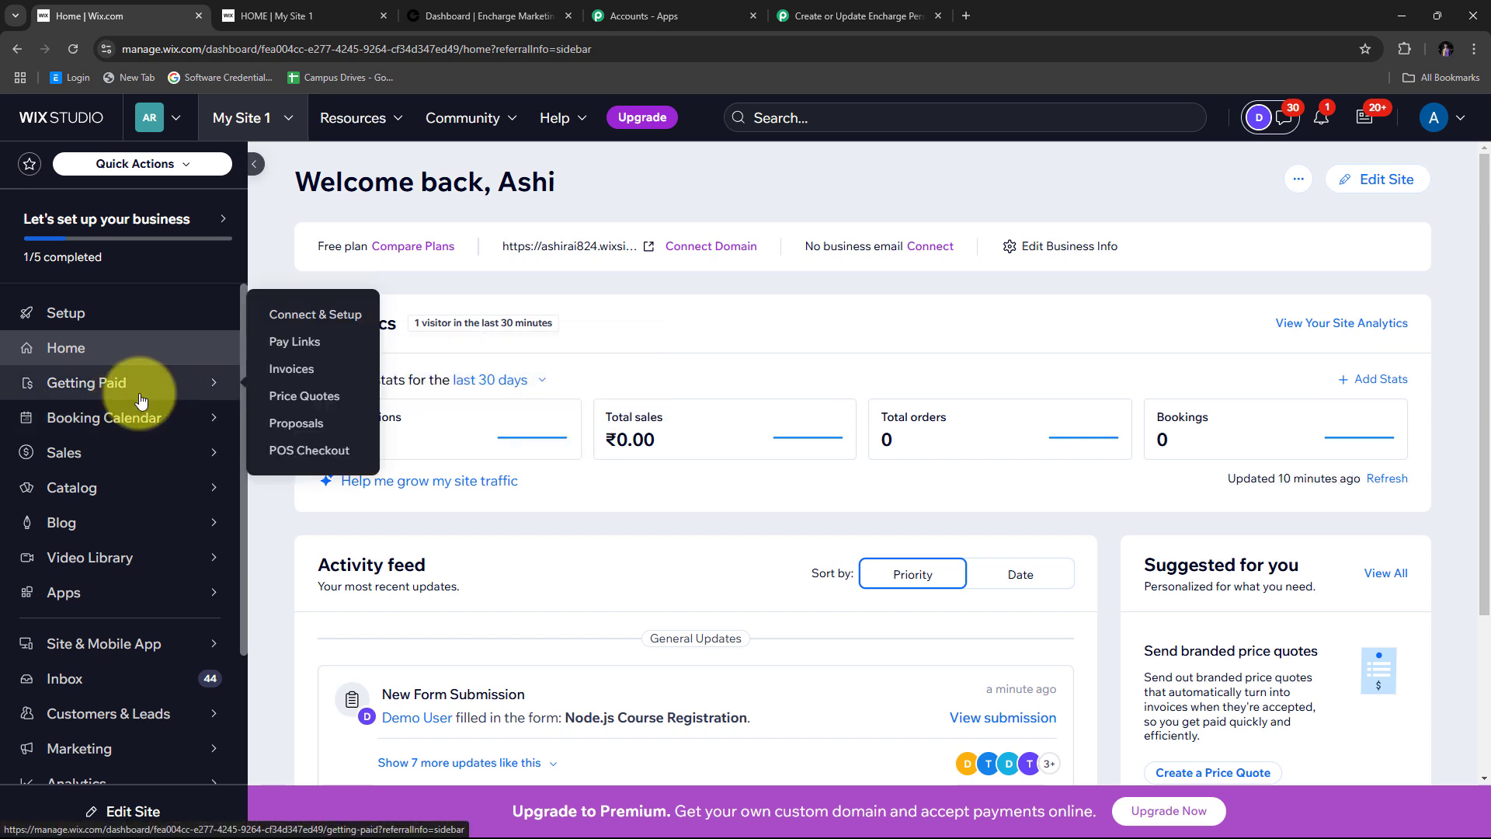
scroll(141, 400, "down", 3)
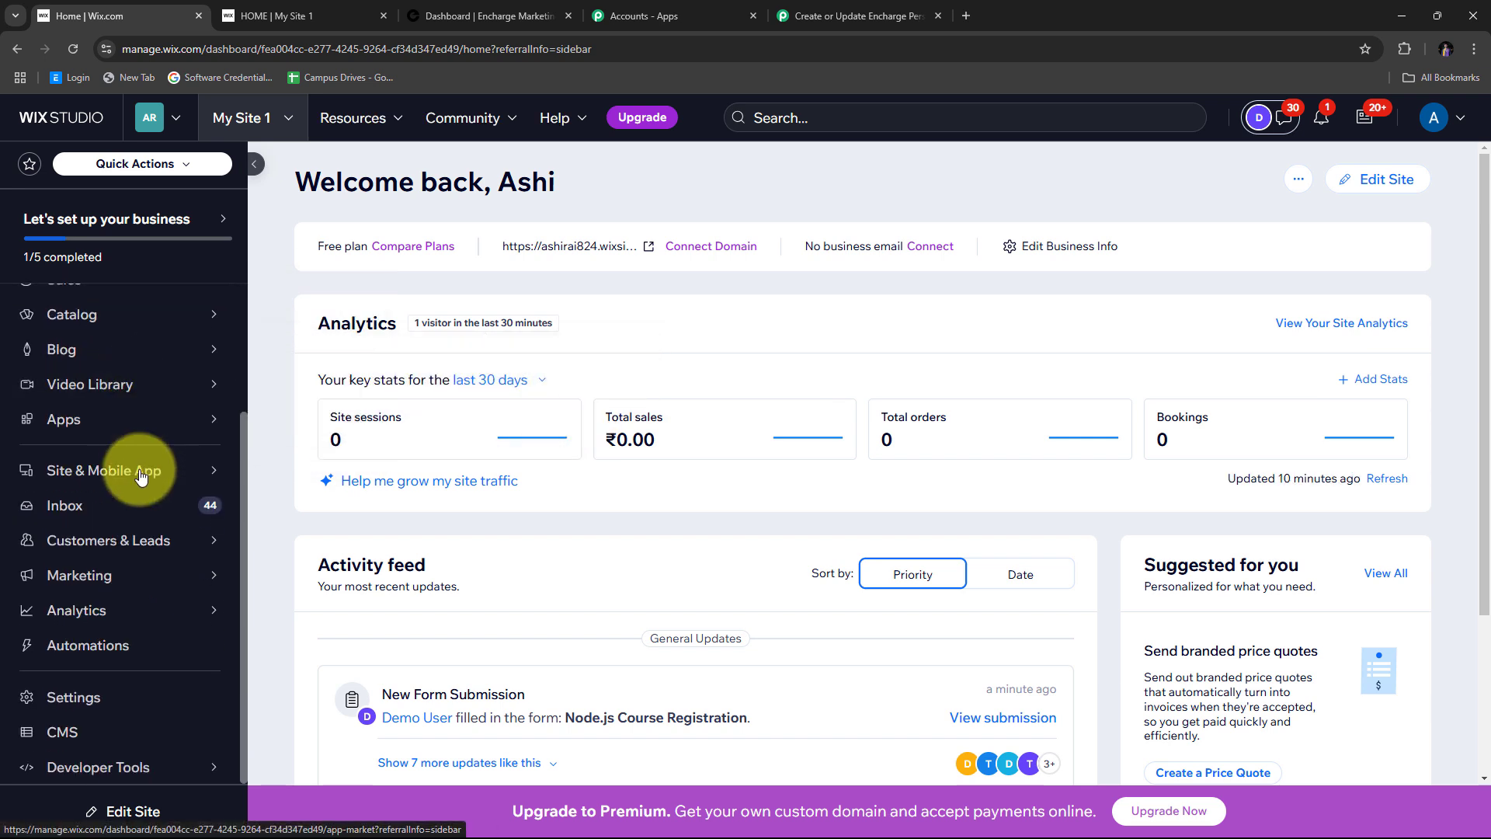
left_click(76, 652)
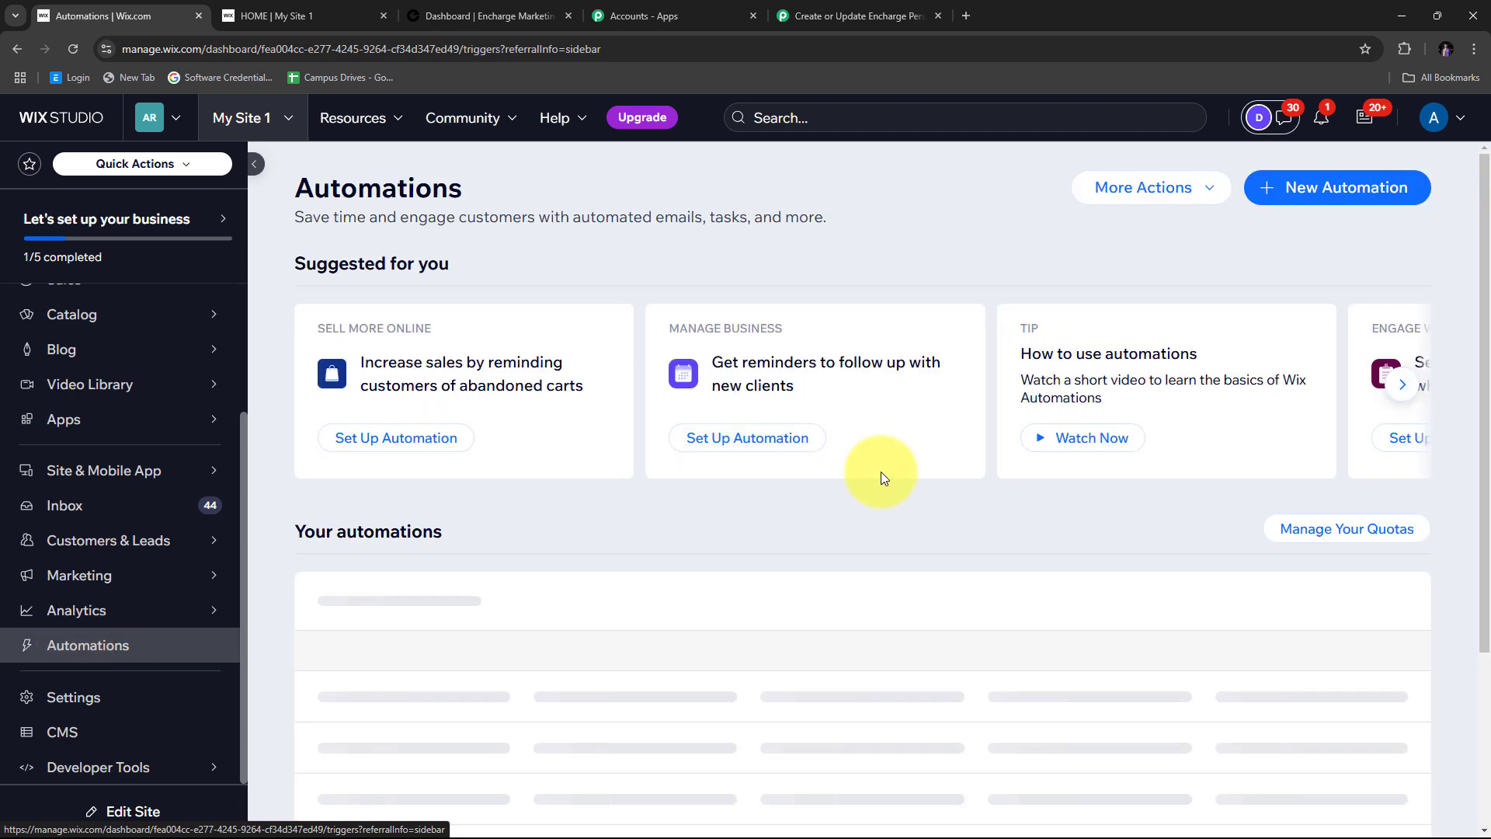
scroll(909, 497, "down", 2)
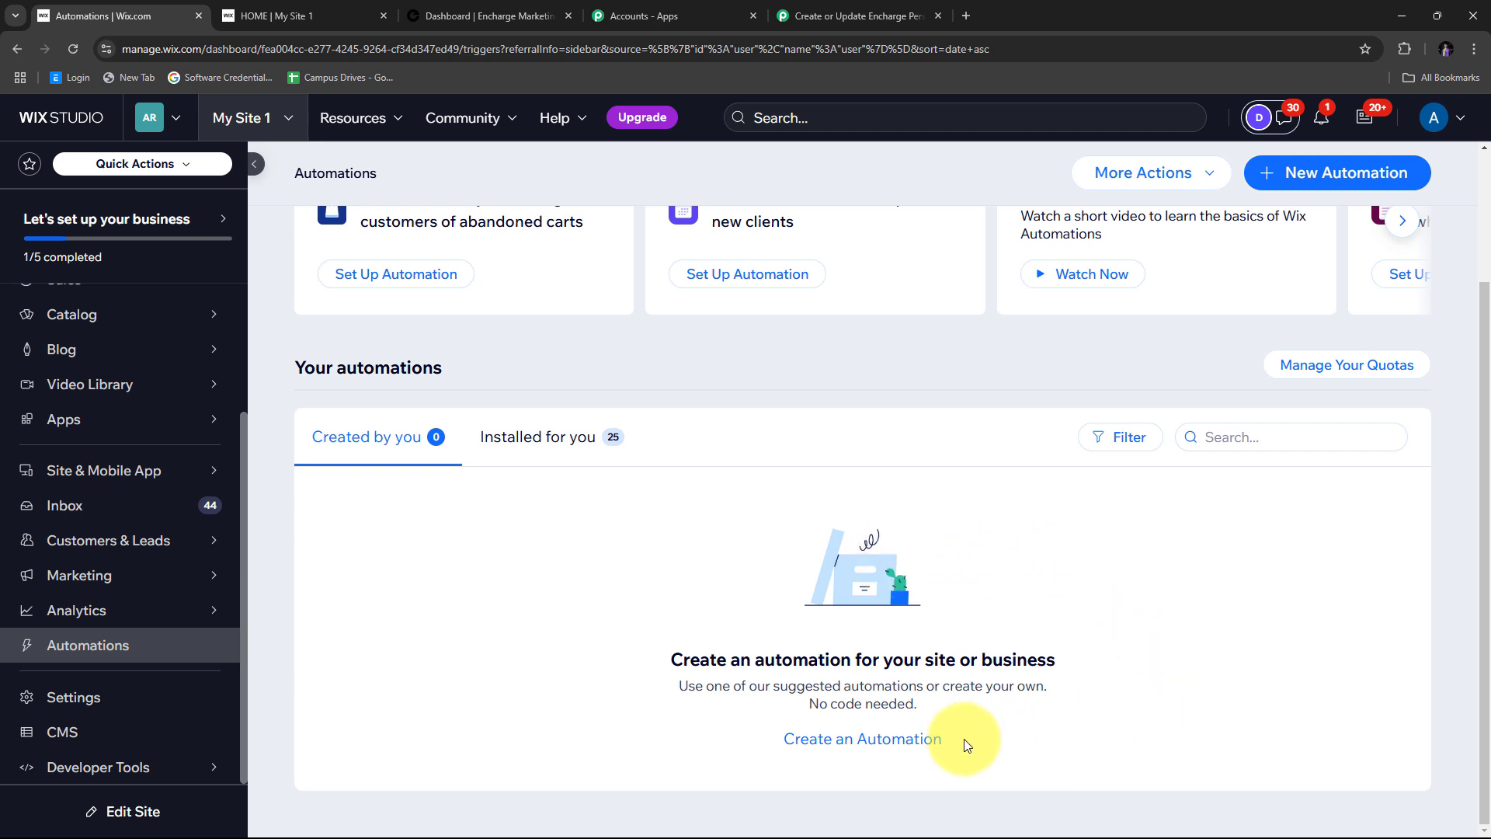
- Start a blank automation titled 'Pabbly' and choose Wix Forms as its trigger app
left_click(858, 746)
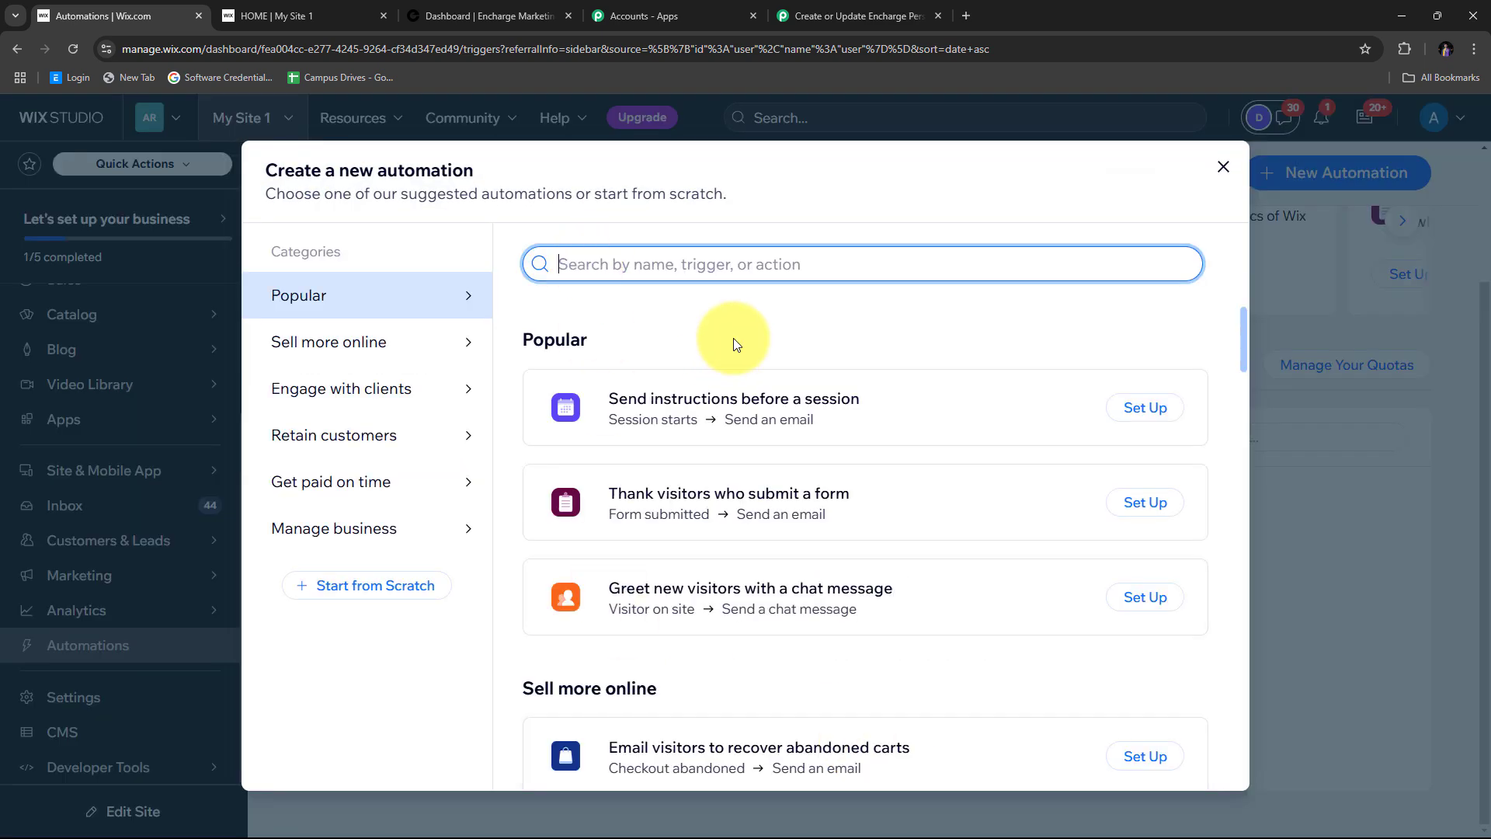
left_click(360, 591)
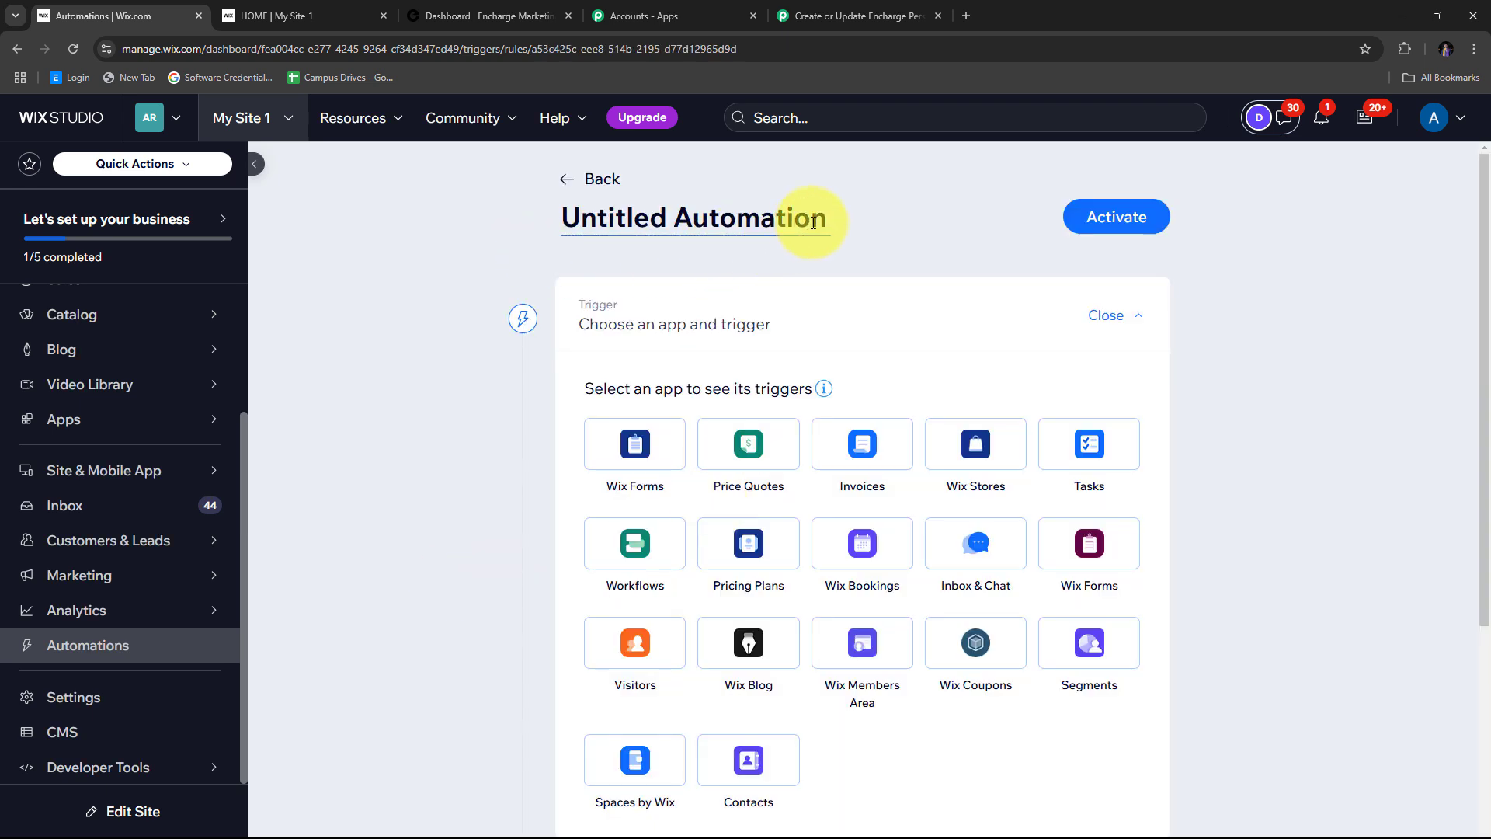
left_click_drag(827, 225, 587, 227)
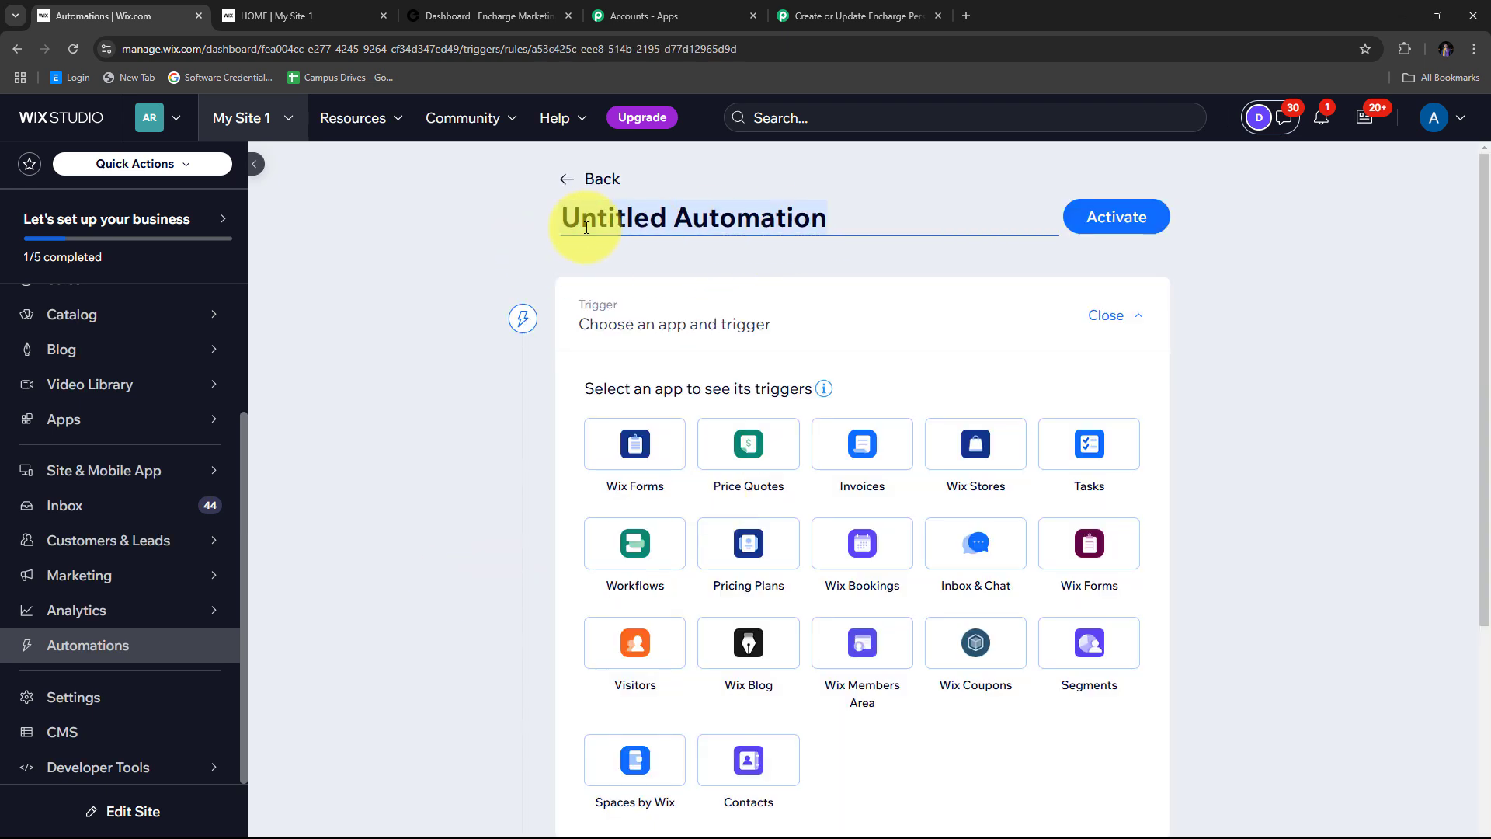
key("BackSpace")
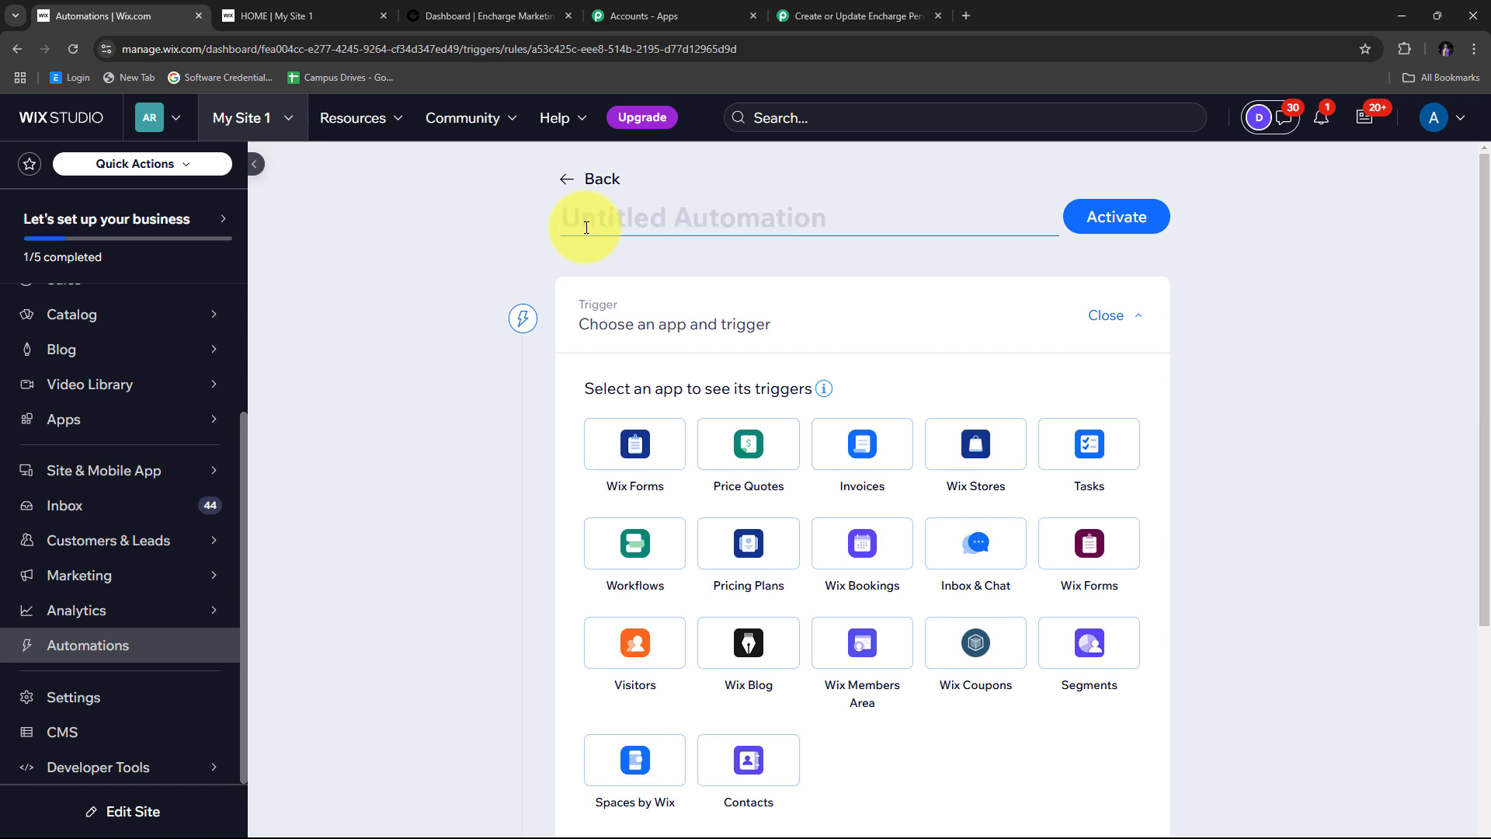
type("Pabbly")
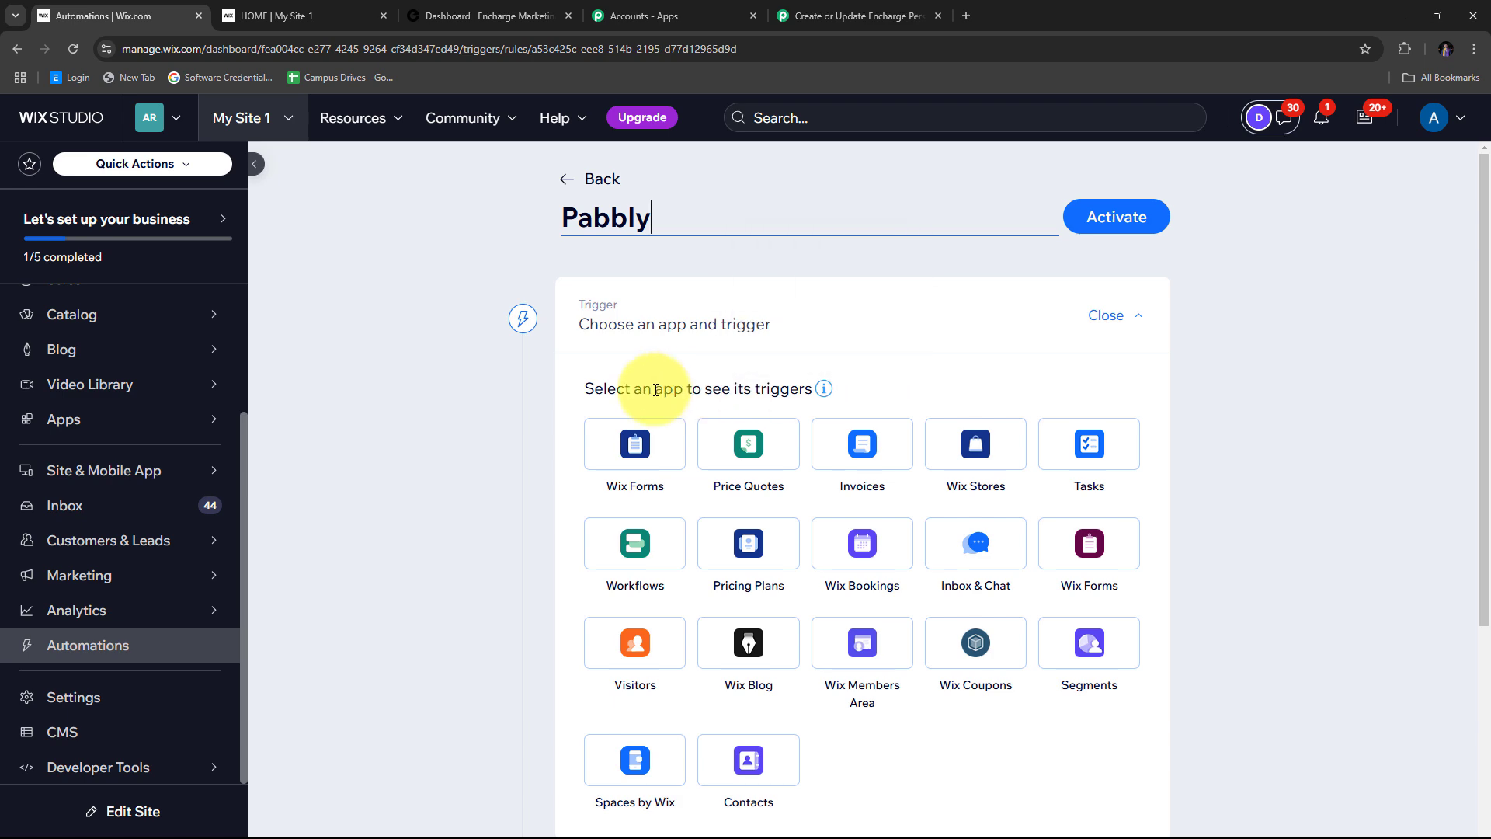
left_click(635, 446)
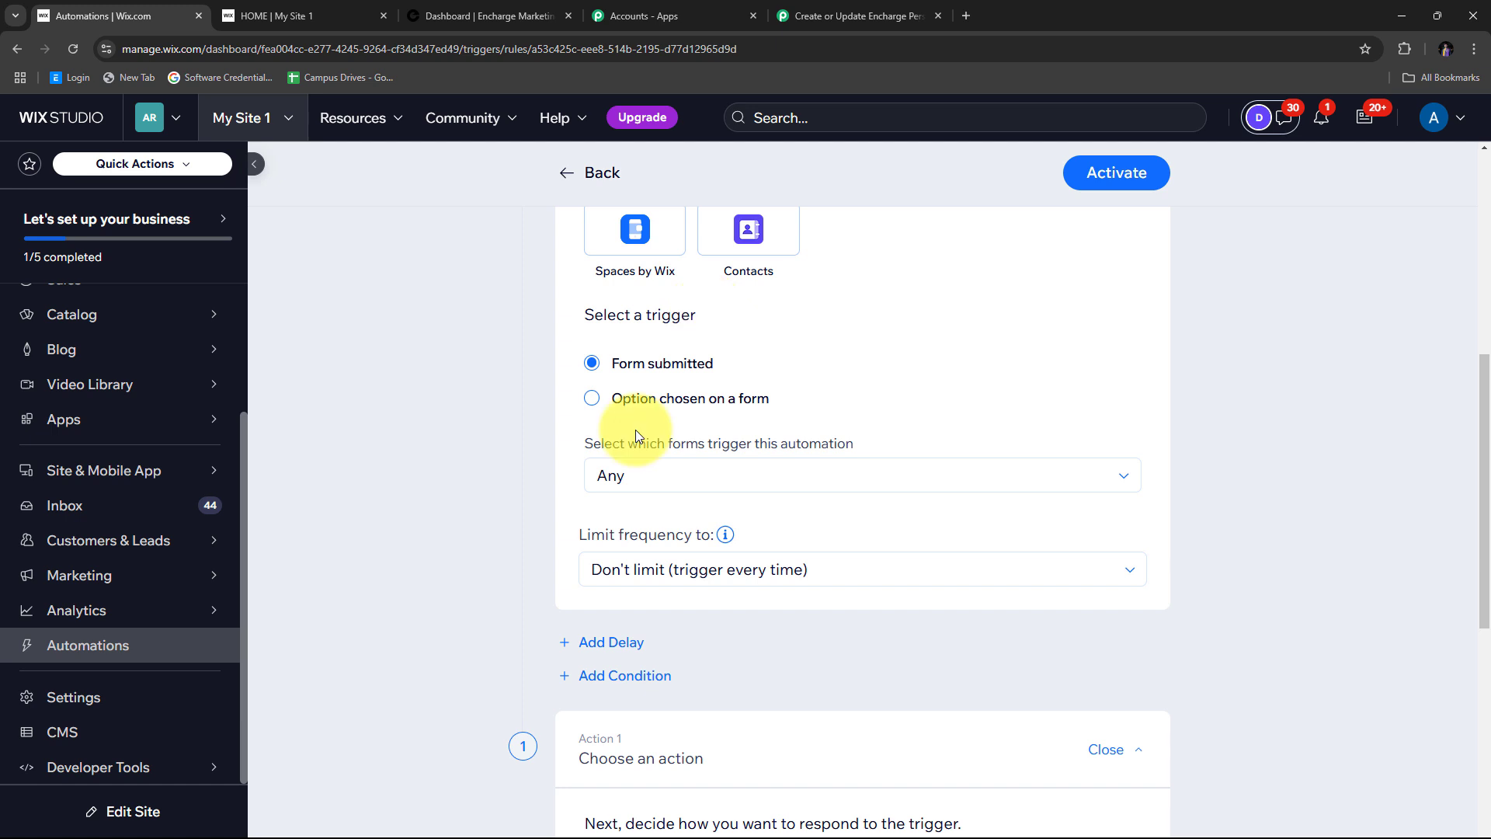
- Leave the Form submitted trigger on Any form and scroll down to the action settings
left_click(613, 476)
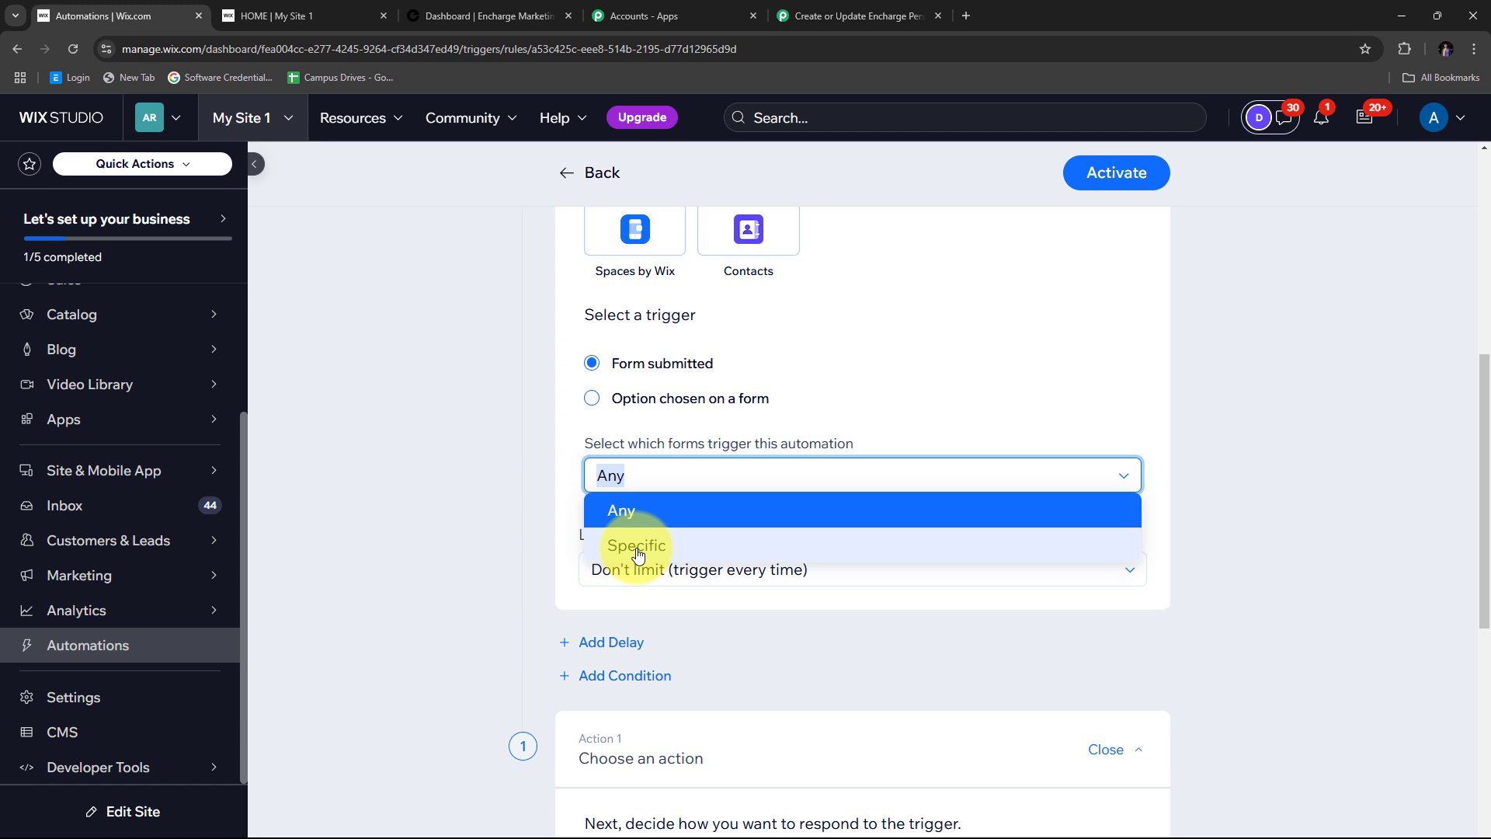
left_click(620, 504)
scroll(1241, 356, "down", 3)
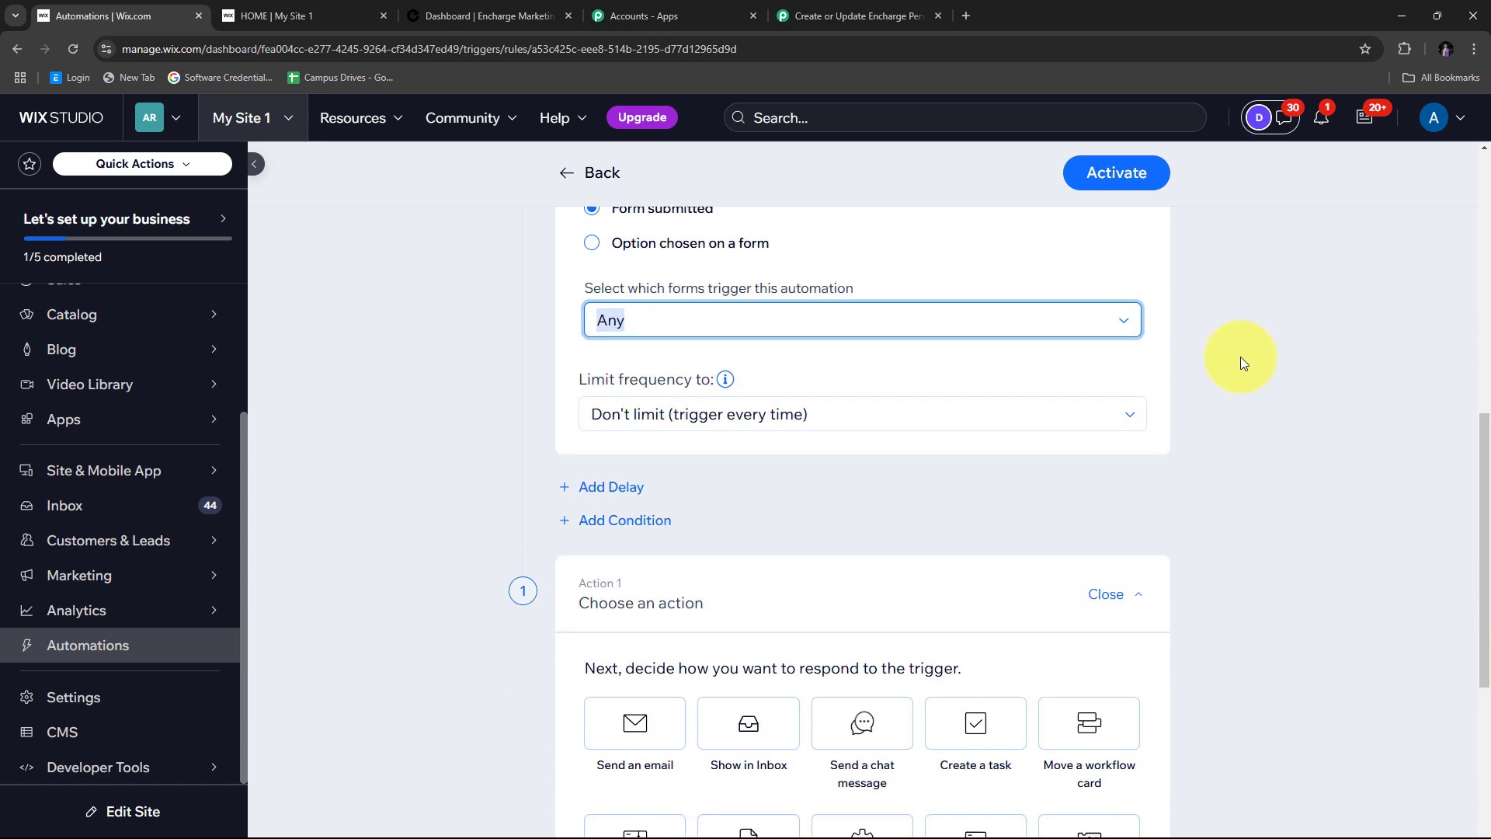
scroll(1243, 362, "down", 3)
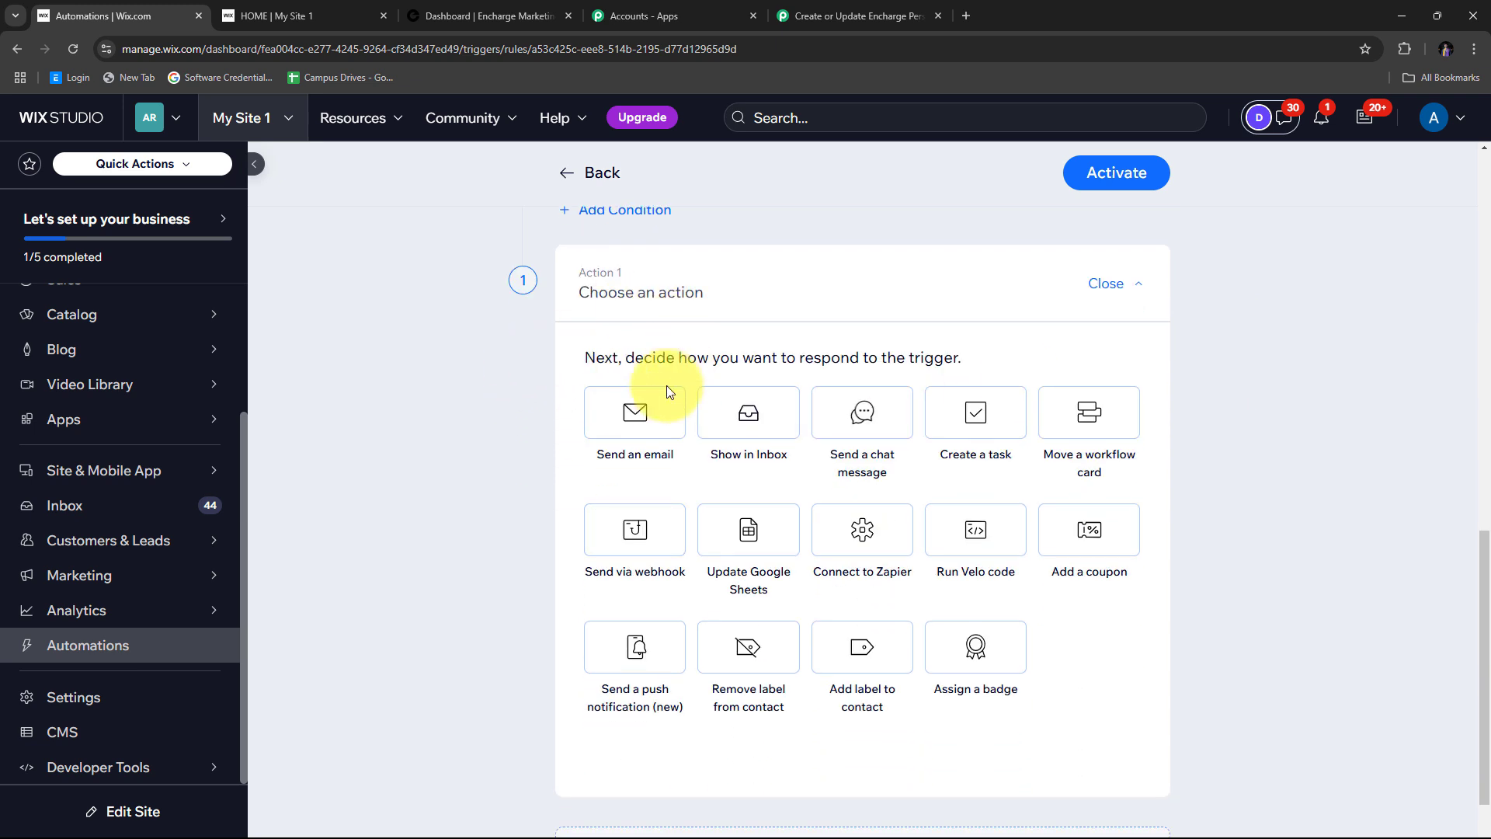
- Choose Send via webhook, paste the Pabbly webhook URL as Target URL, and activate the automation
left_click(635, 528)
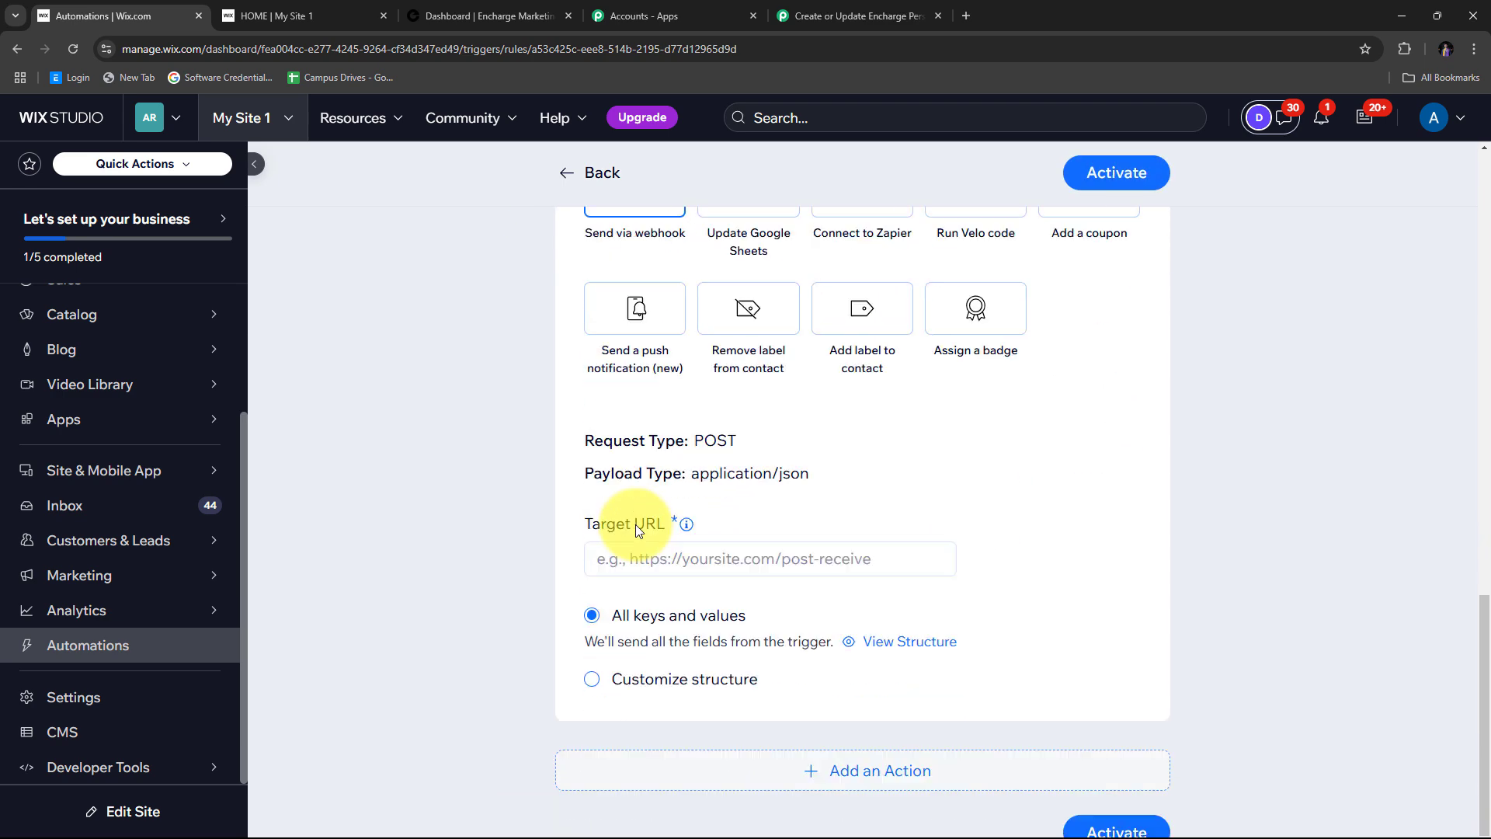
scroll(800, 466, "down", 1)
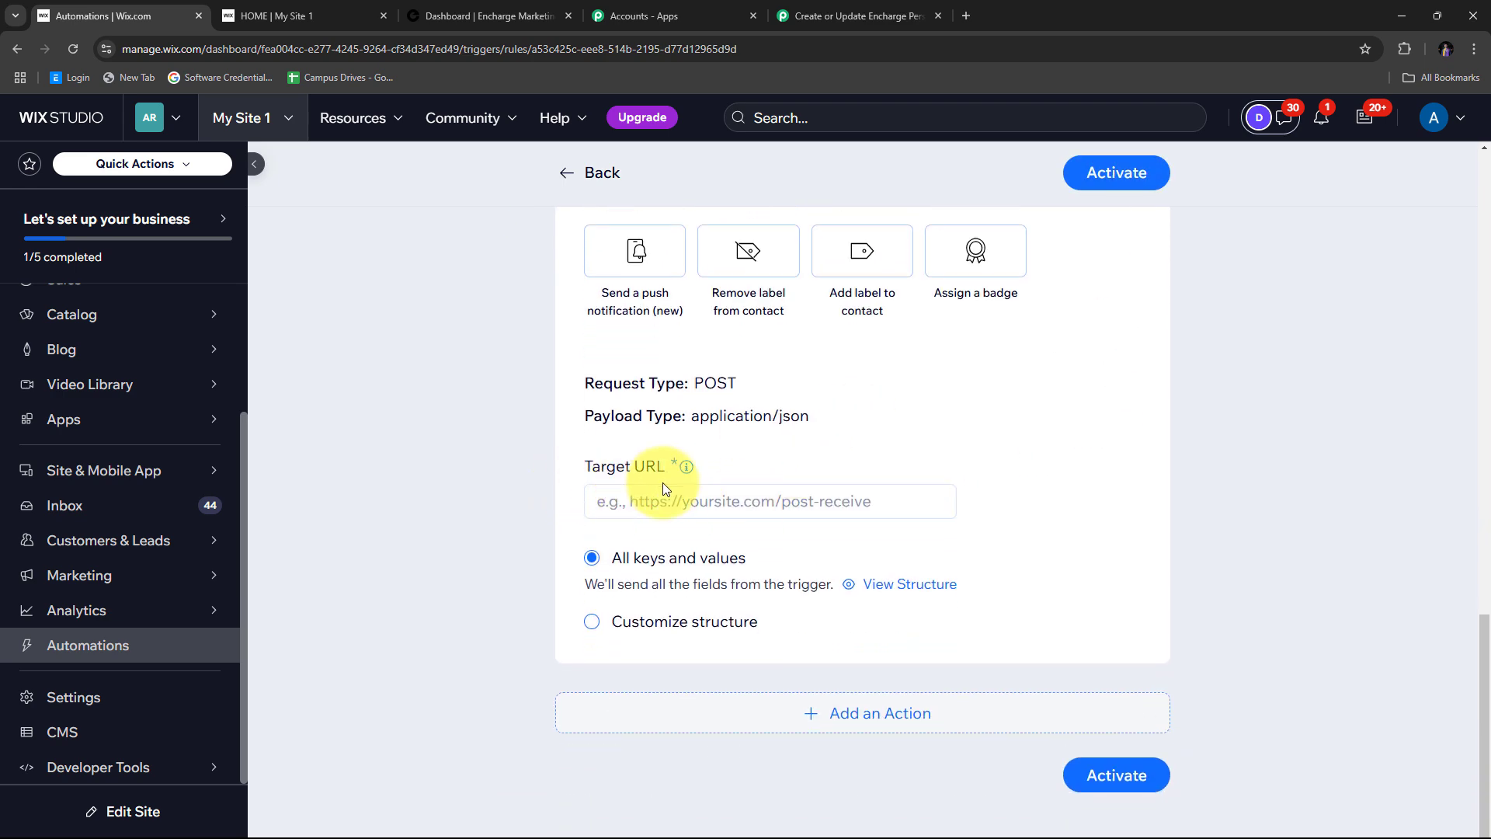
right_click(618, 505)
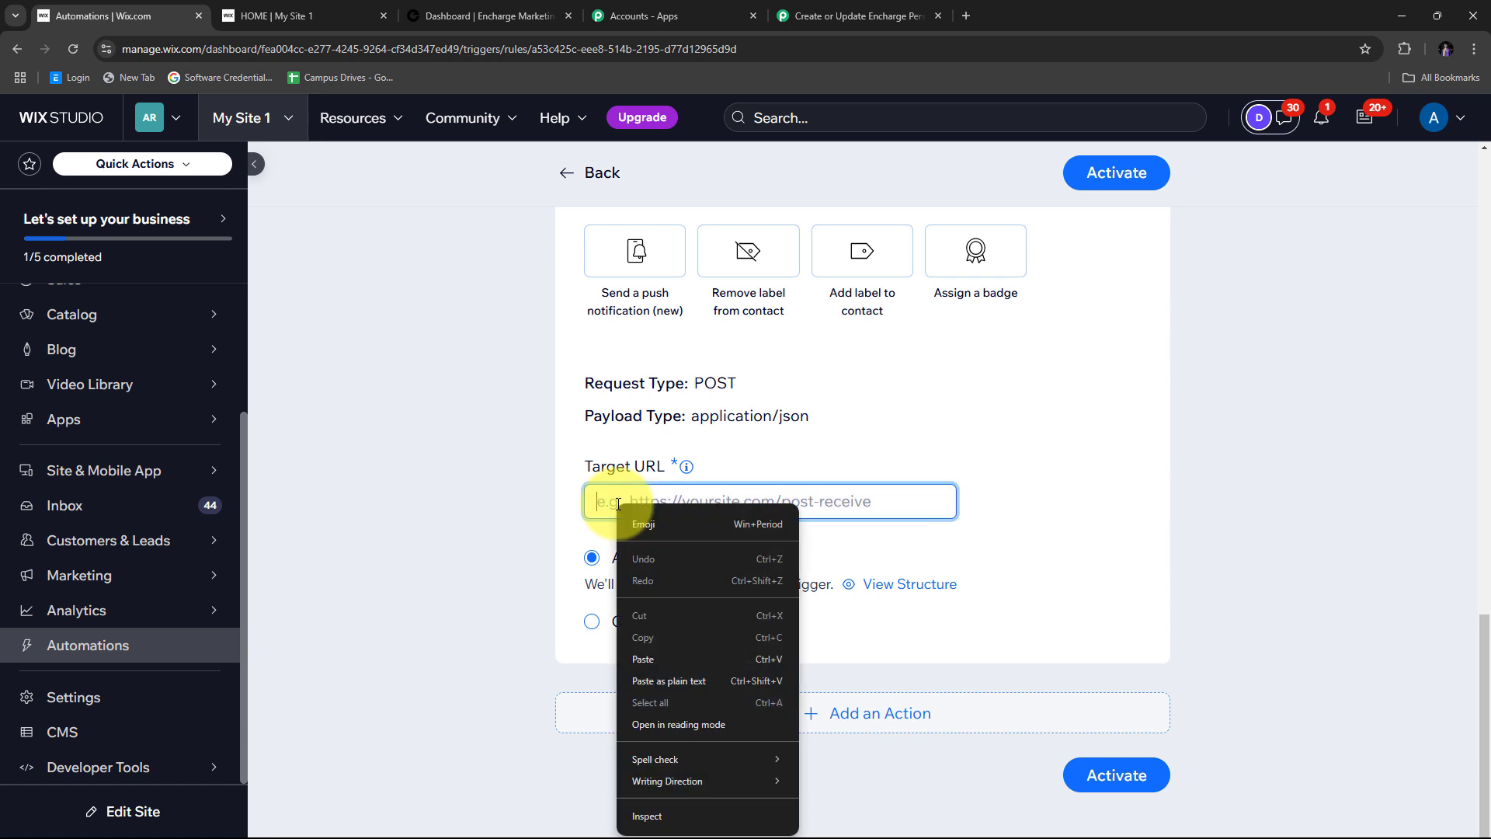
left_click(649, 657)
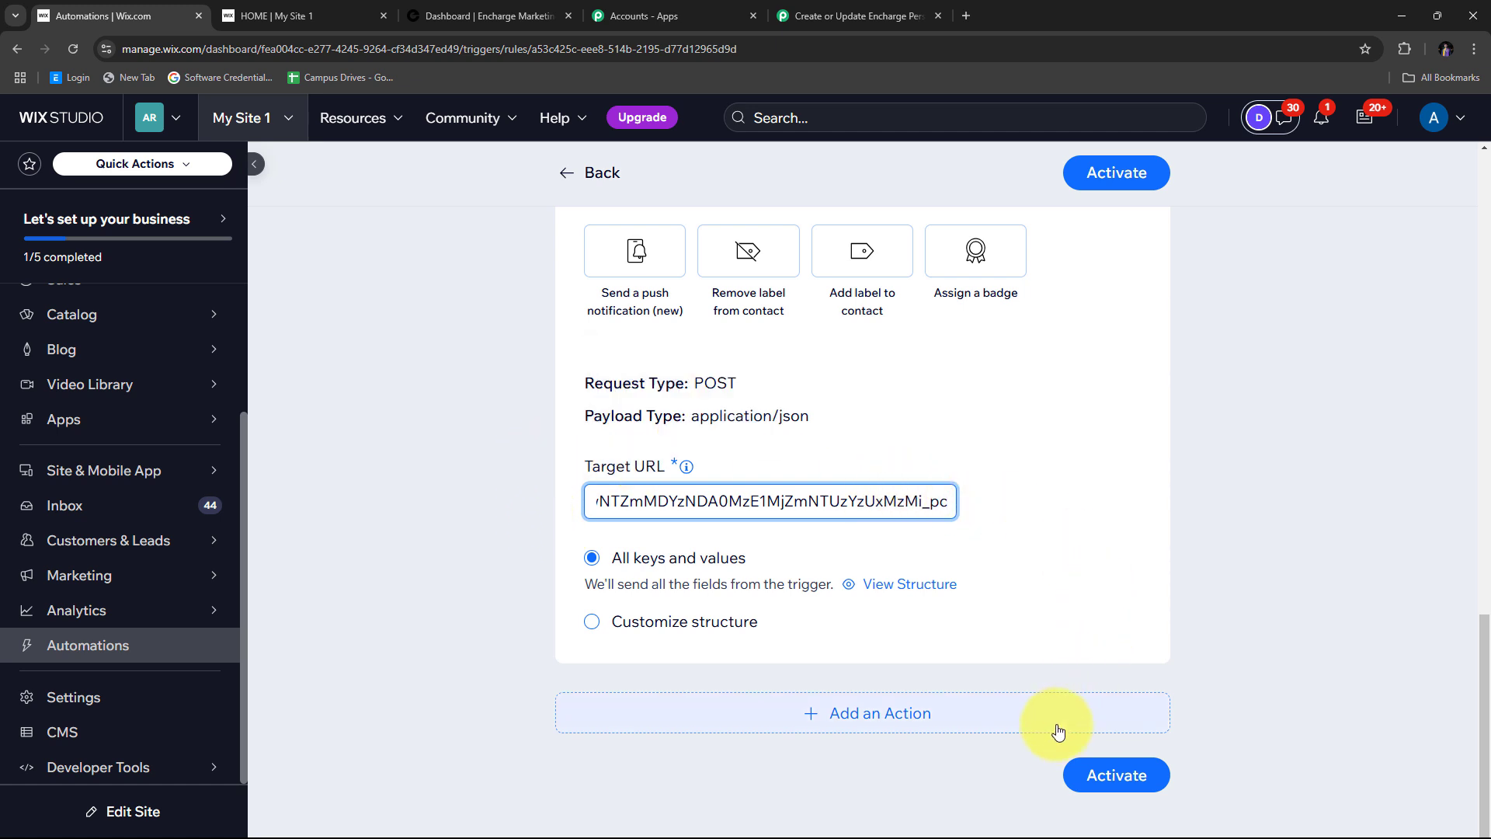
left_click(1097, 777)
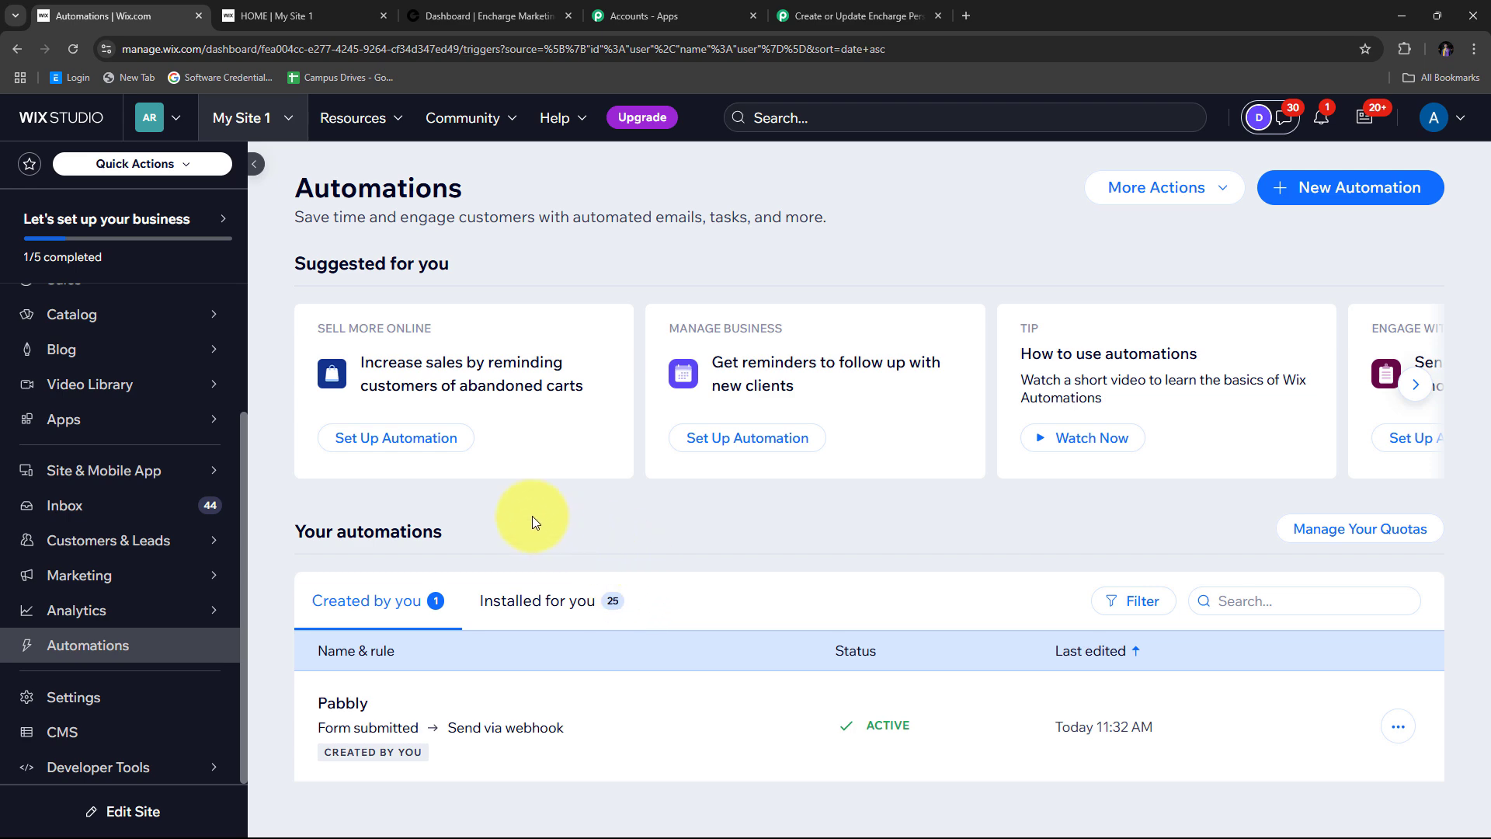
- Switch back to the Pabbly Connect workflow and scroll to its waiting webhook response
left_click(817, 8)
scroll(995, 279, "down", 4)
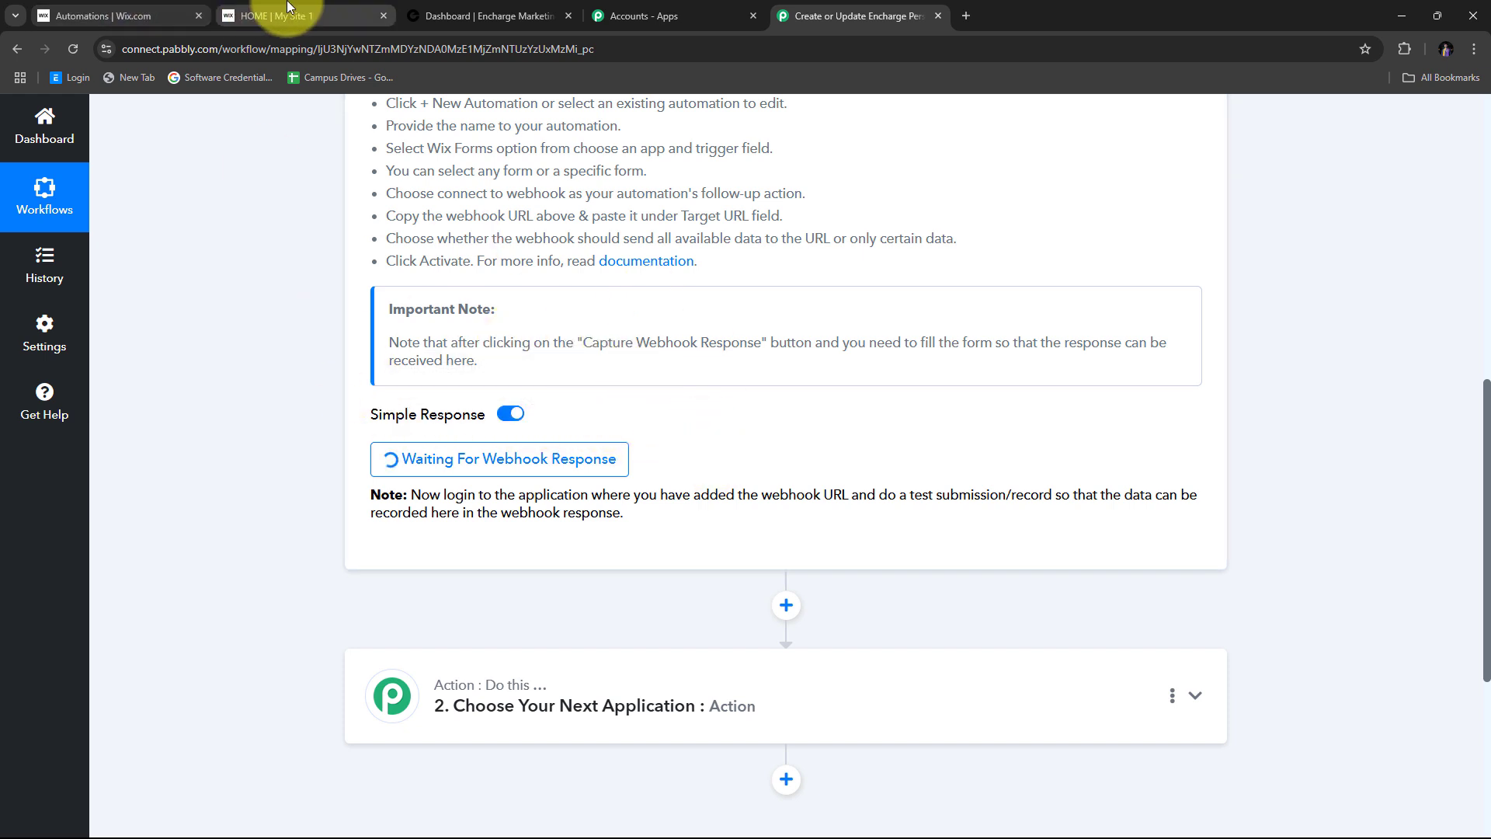
- Switch to the live My Site 1 tab and scroll to the empty Node.js course registration form
left_click(342, 17)
scroll(449, 334, "up", 3)
scroll(430, 333, "up", 2)
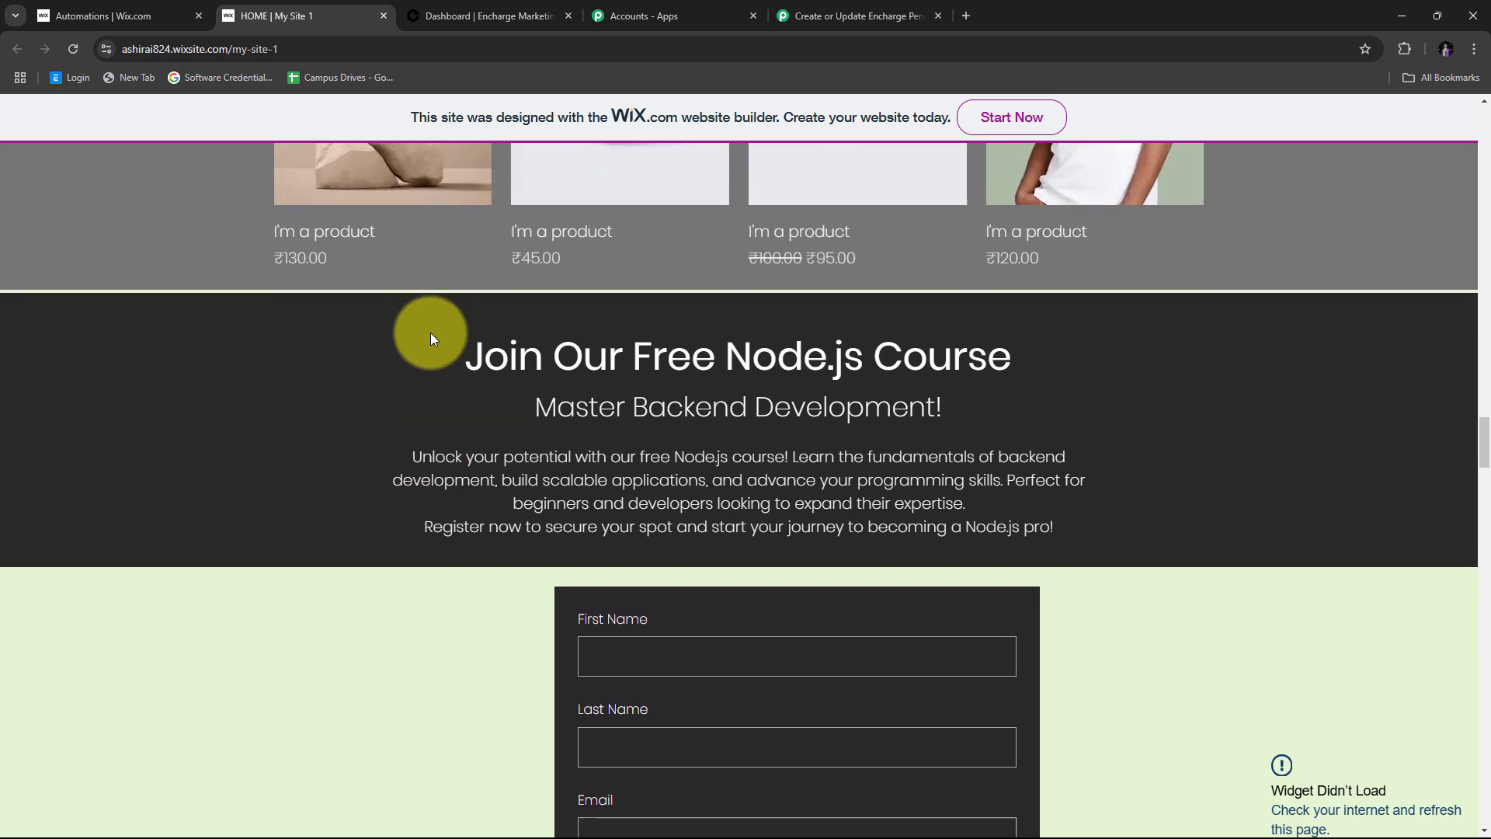
scroll(427, 333, "down", 5)
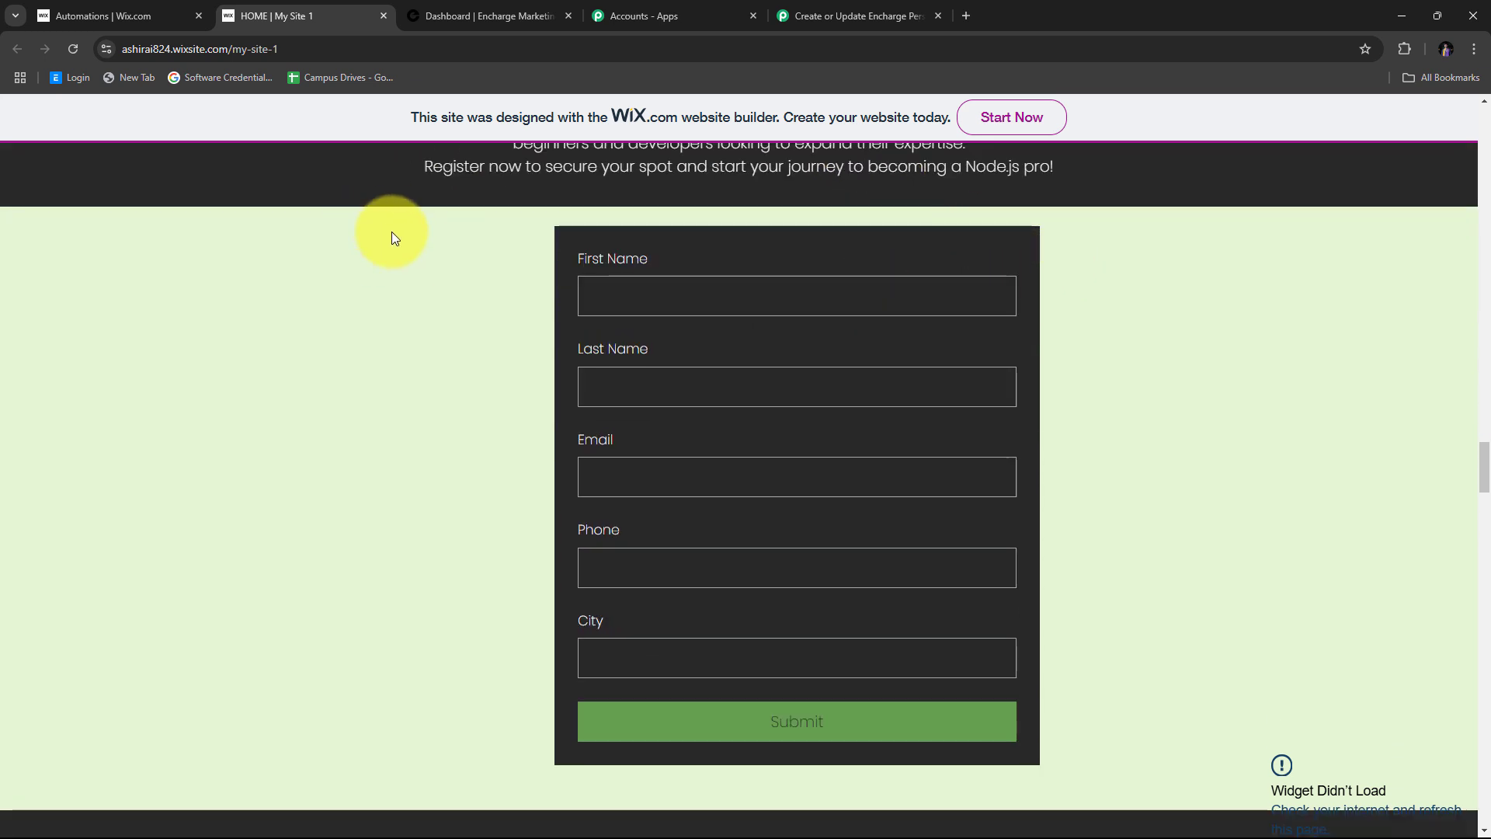
scroll(391, 232, "up", 3)
scroll(391, 232, "down", 3)
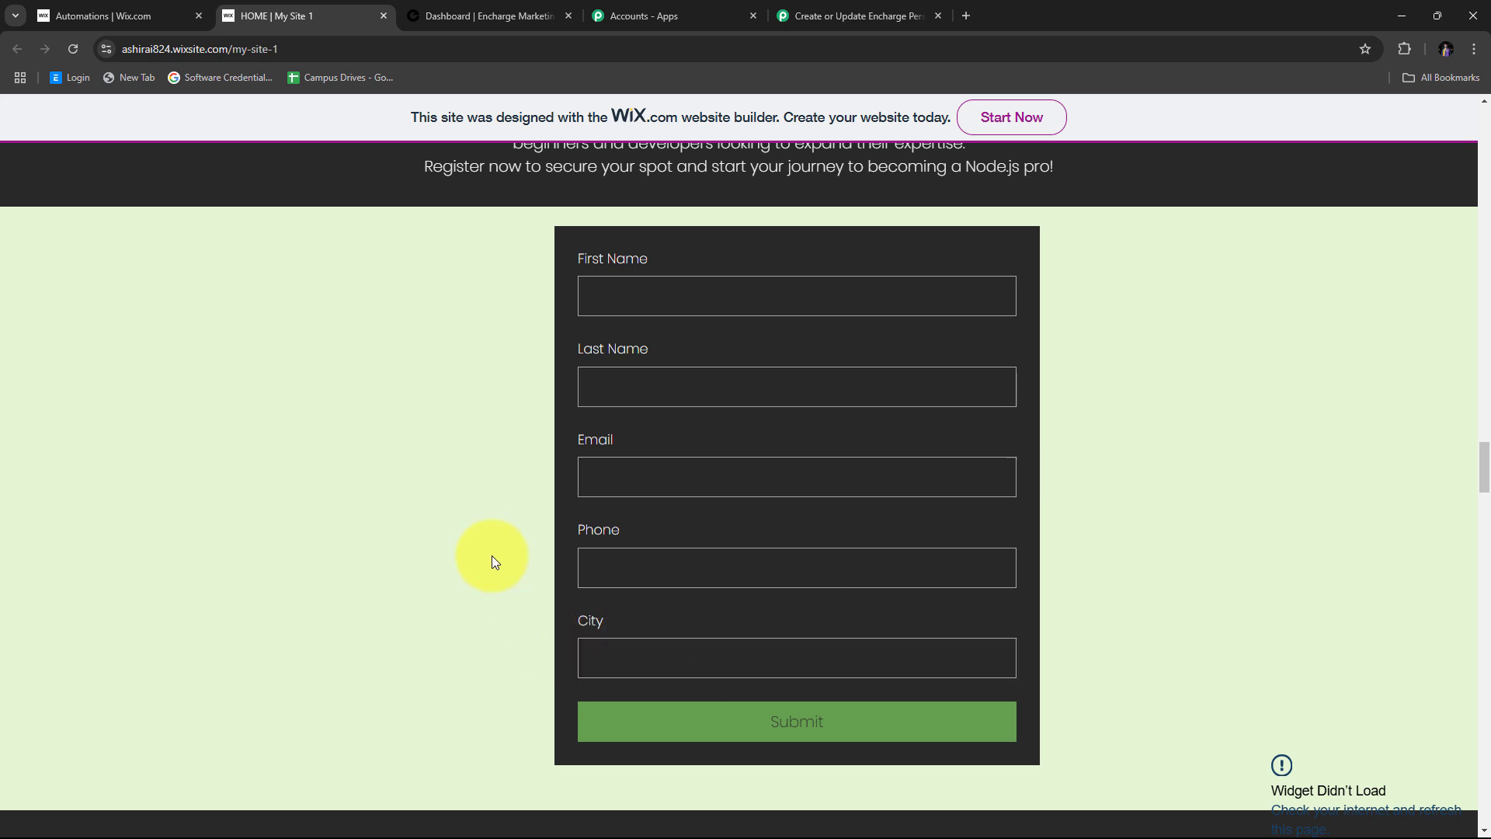
- Enter first name 'Dummy', last name 'User' and paste the test e-mail address
left_click(659, 304)
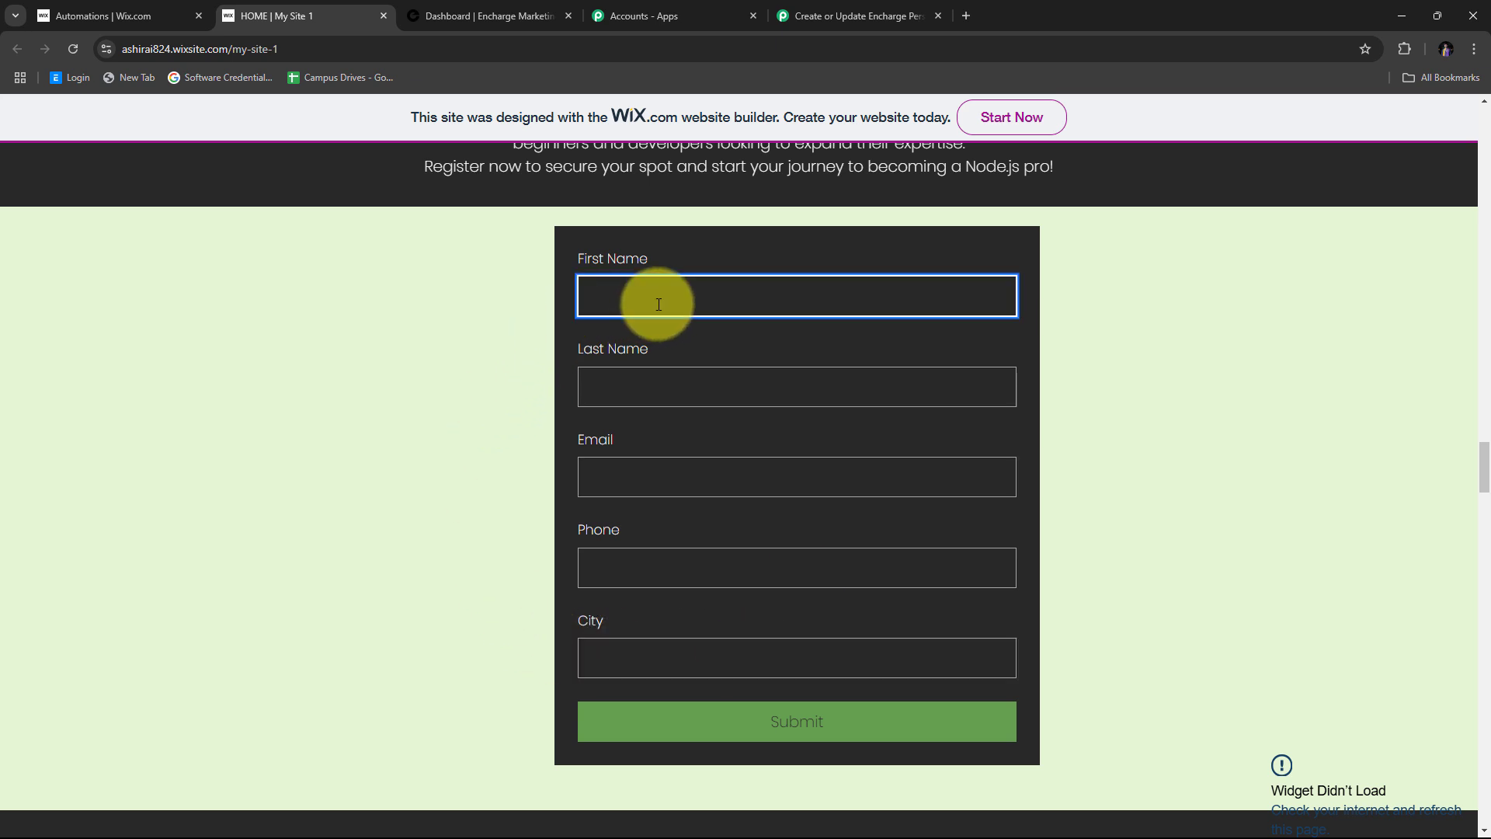
type("Dummy")
left_click(663, 397)
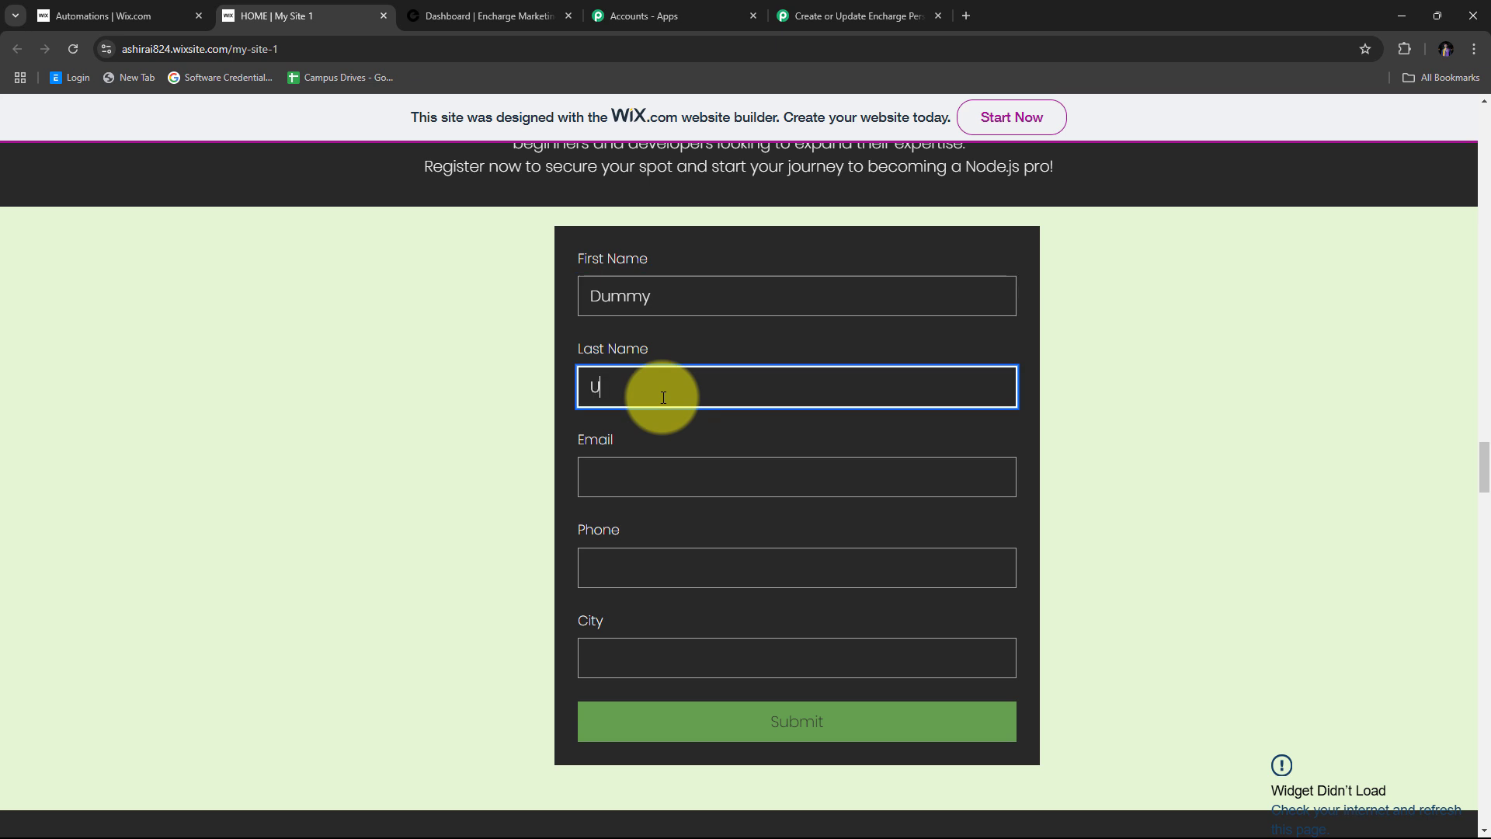
type("User")
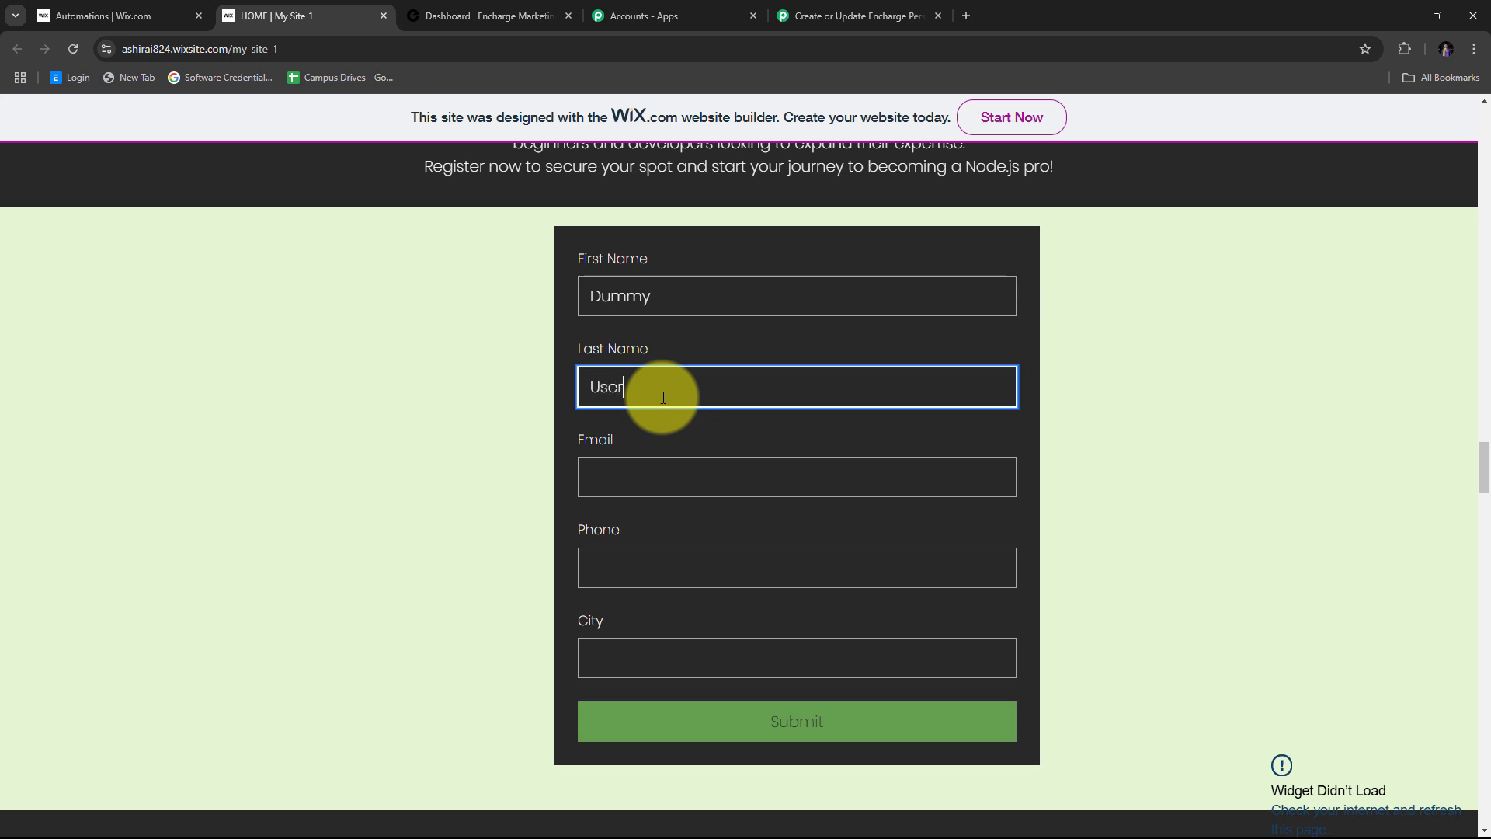
left_click(669, 484)
key("ctrl+v")
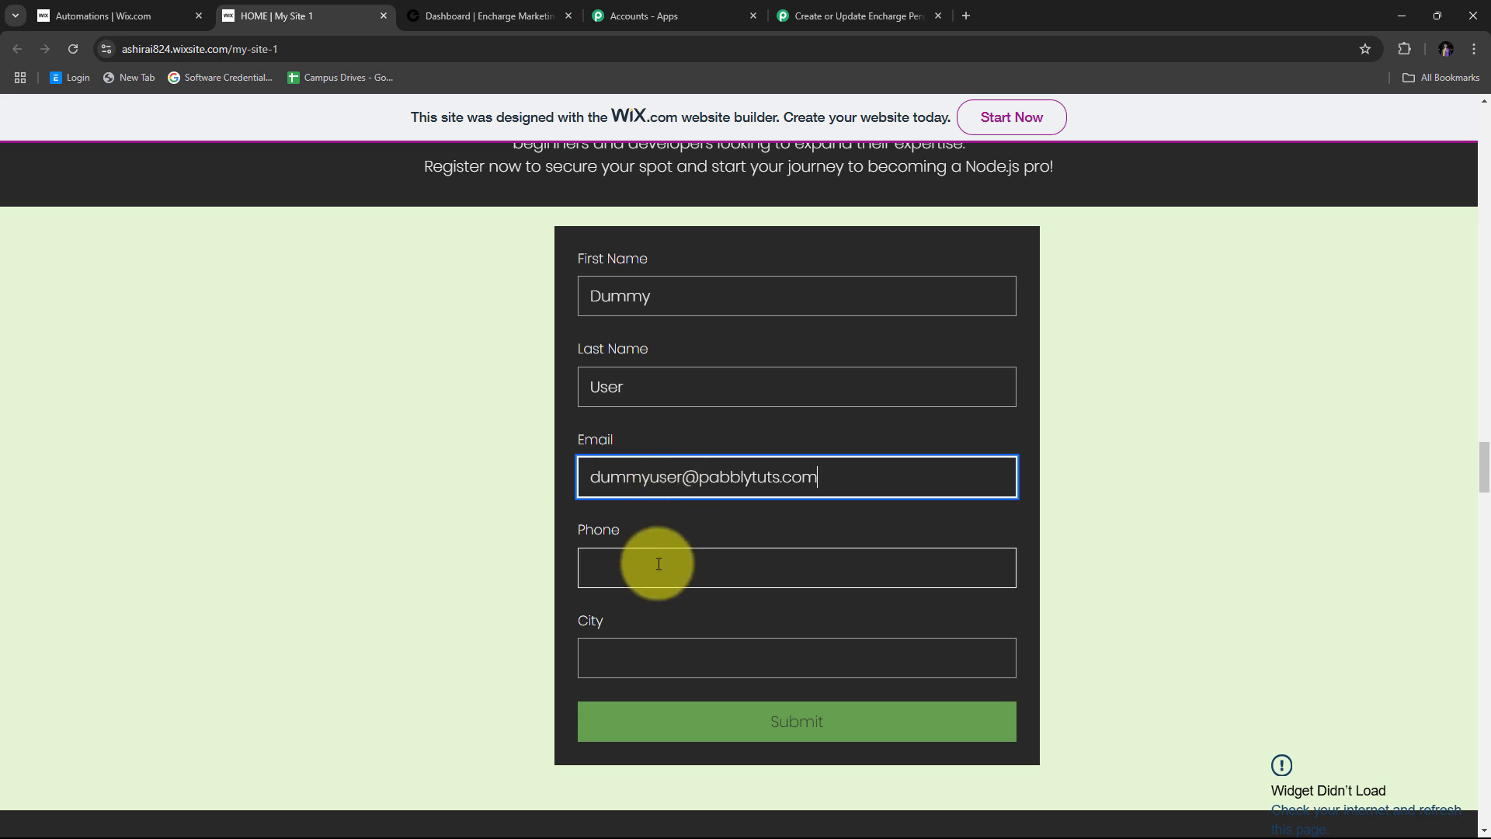
- Enter a test phone number and city 'Bhopal', then submit the registration form
left_click(626, 576)
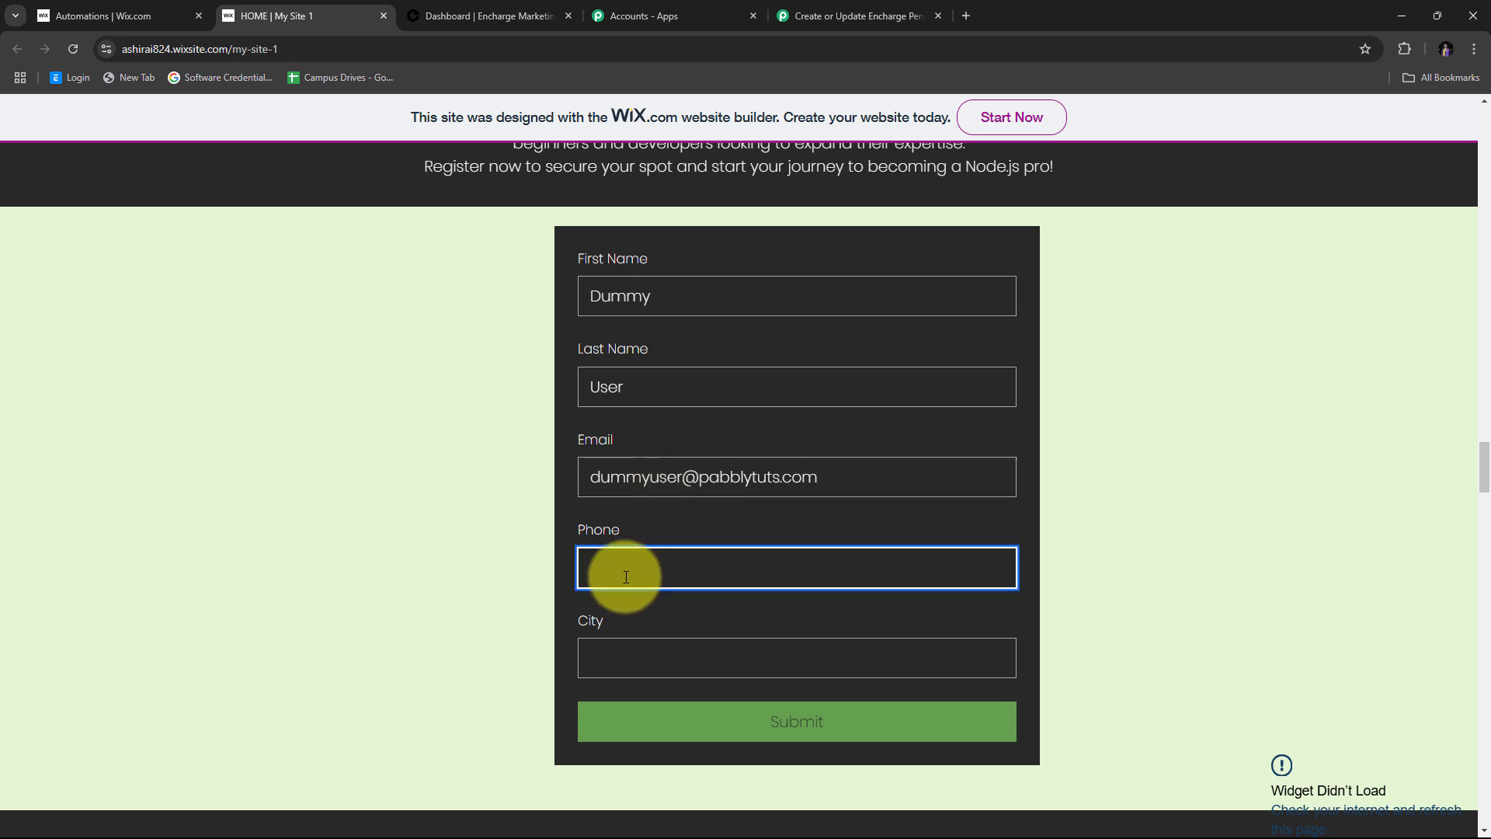
left_click(609, 655)
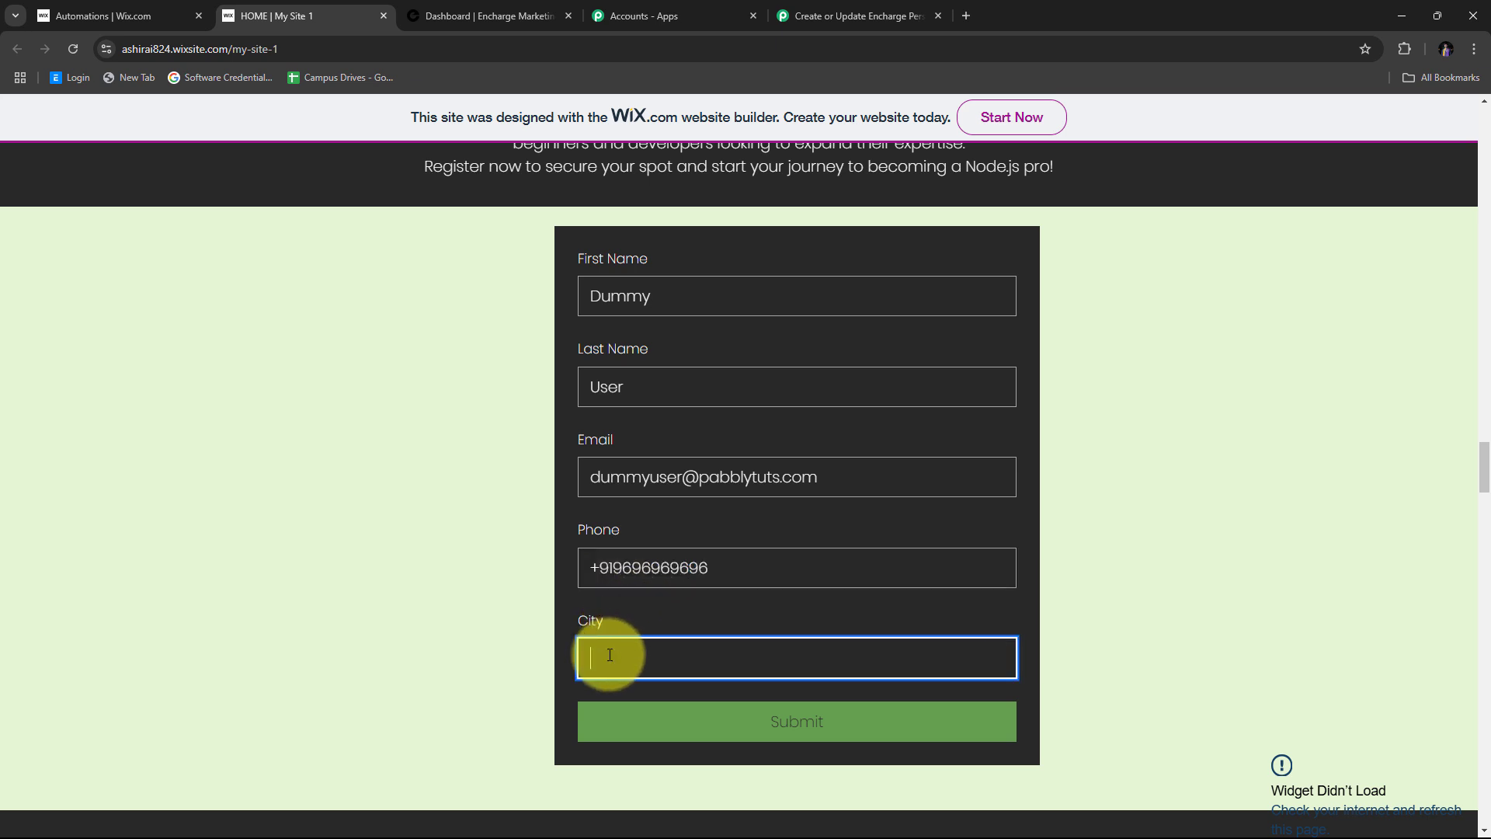
type("Bhopal")
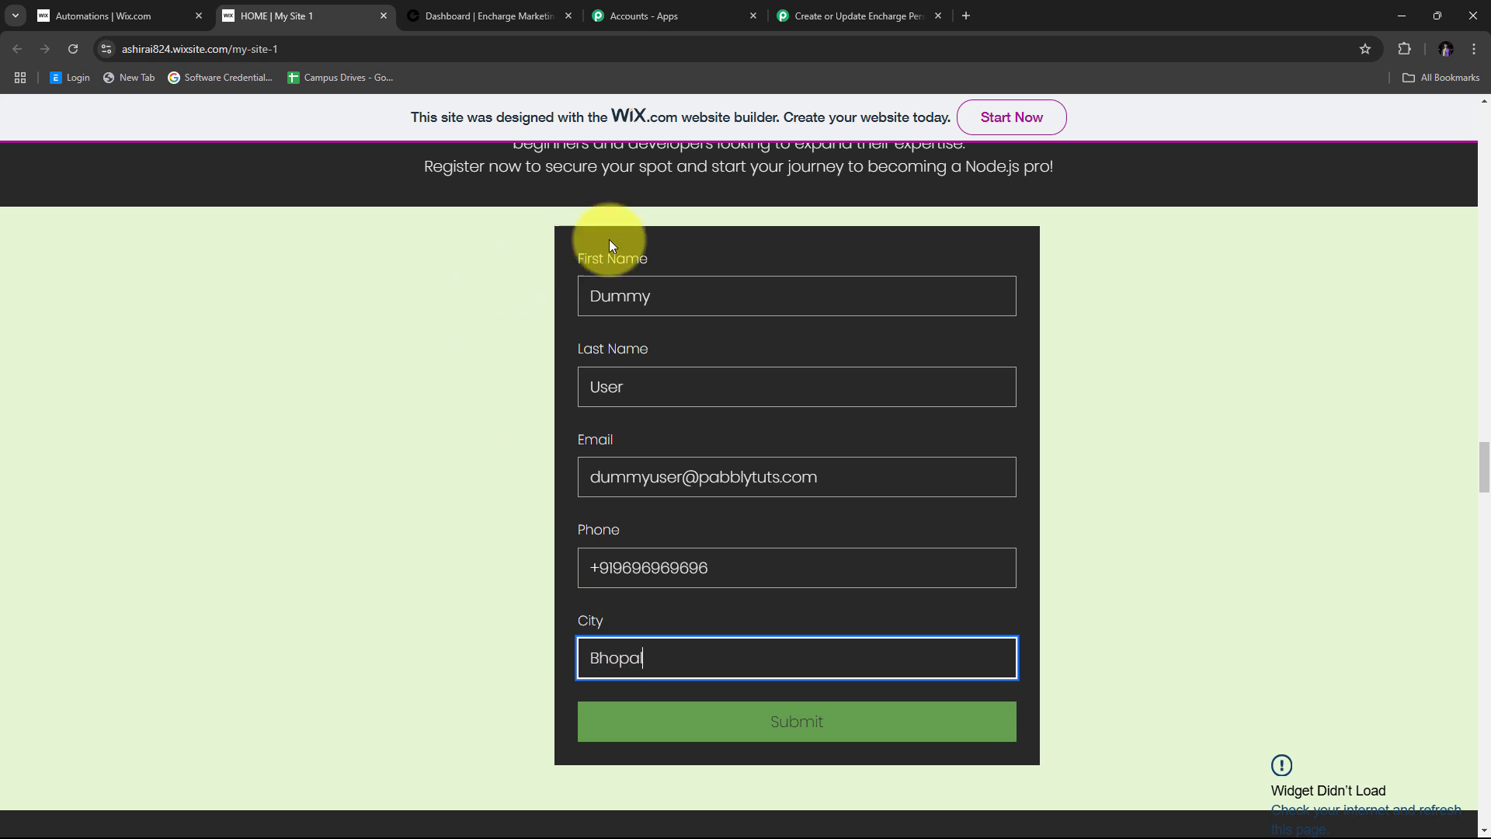
left_click(513, 454)
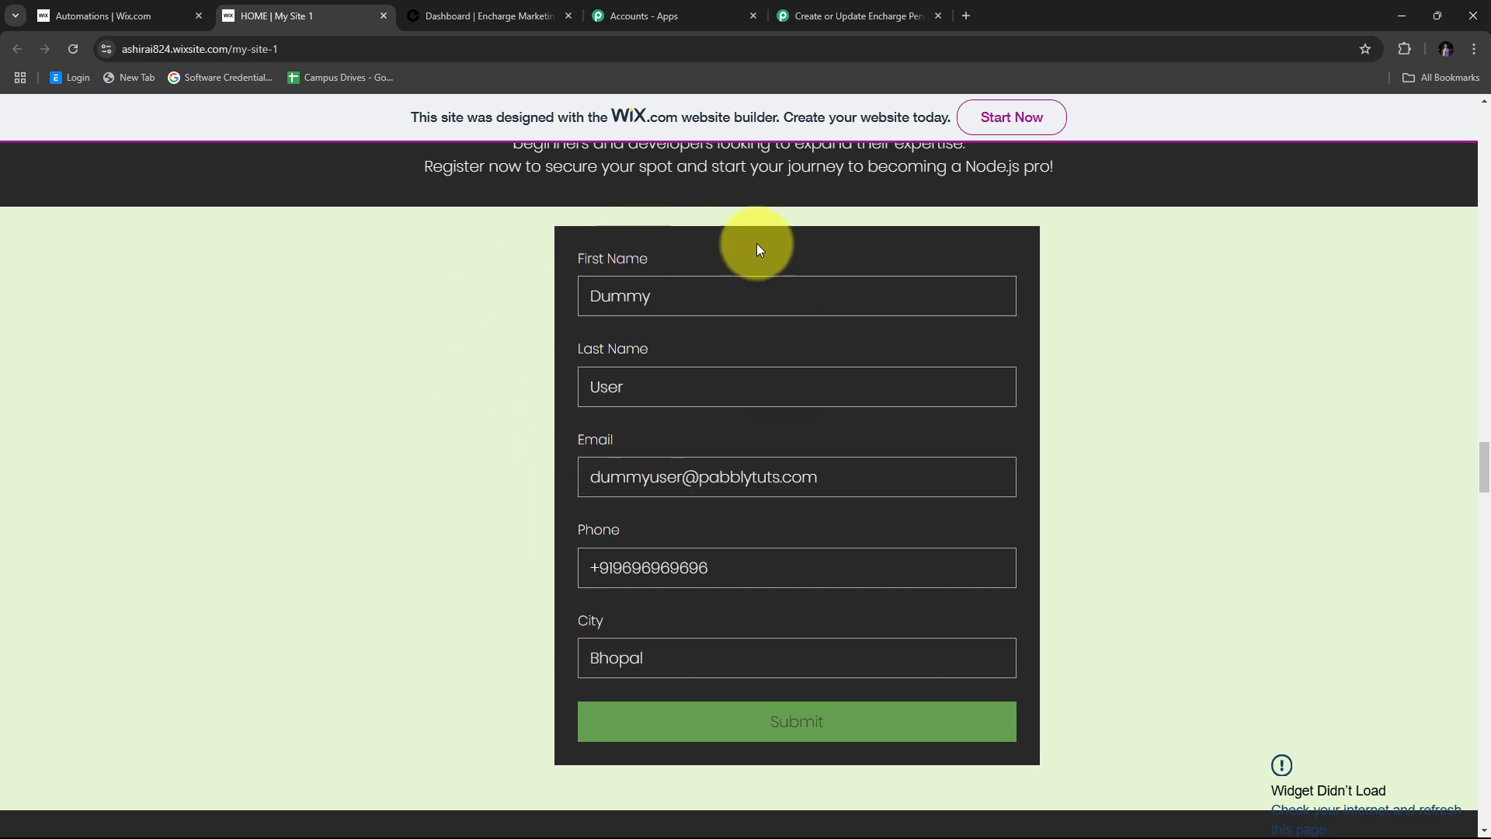
left_click(804, 730)
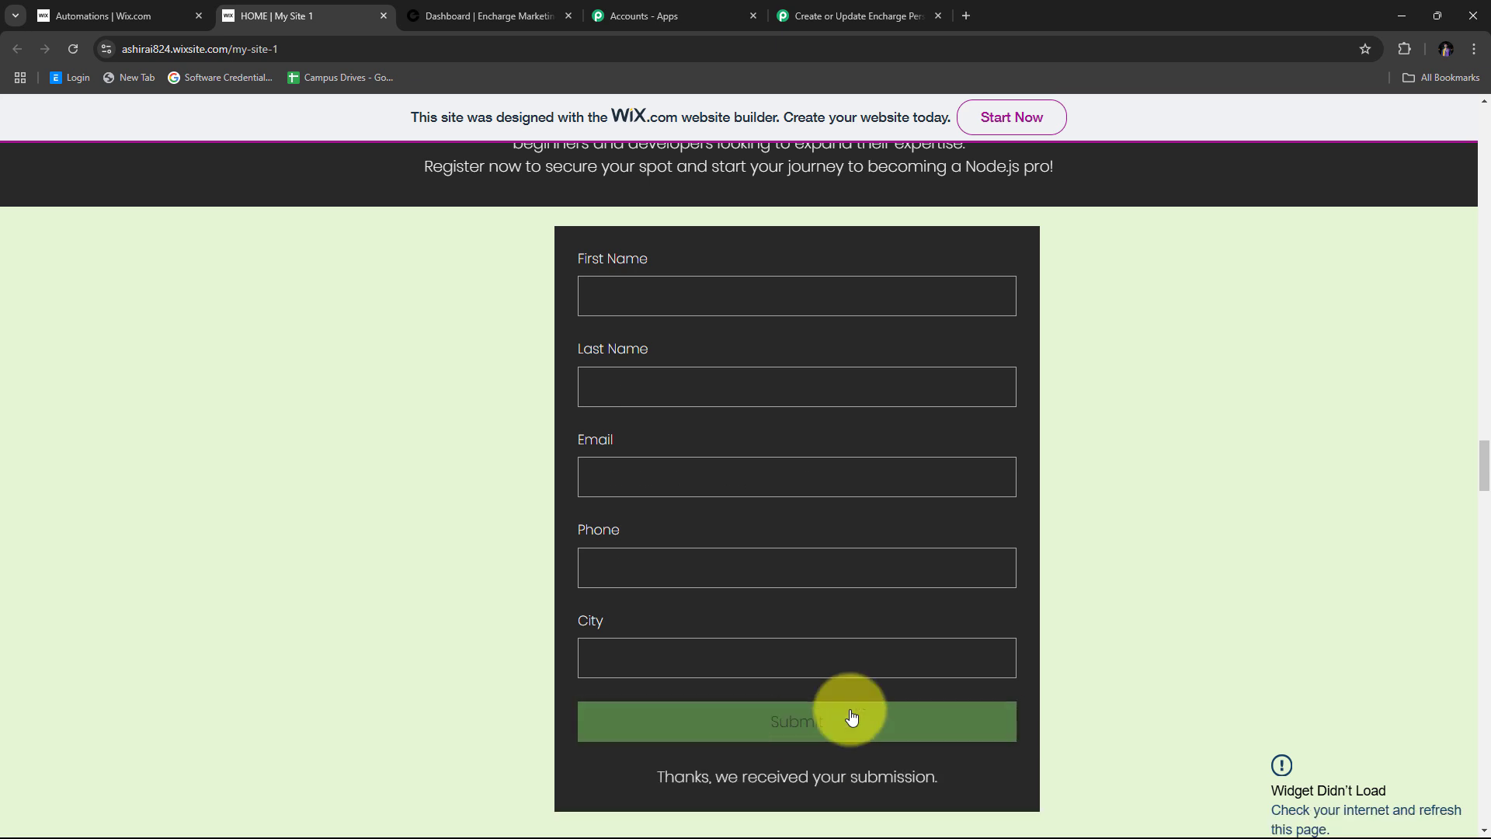
scroll(893, 703, "down", 1)
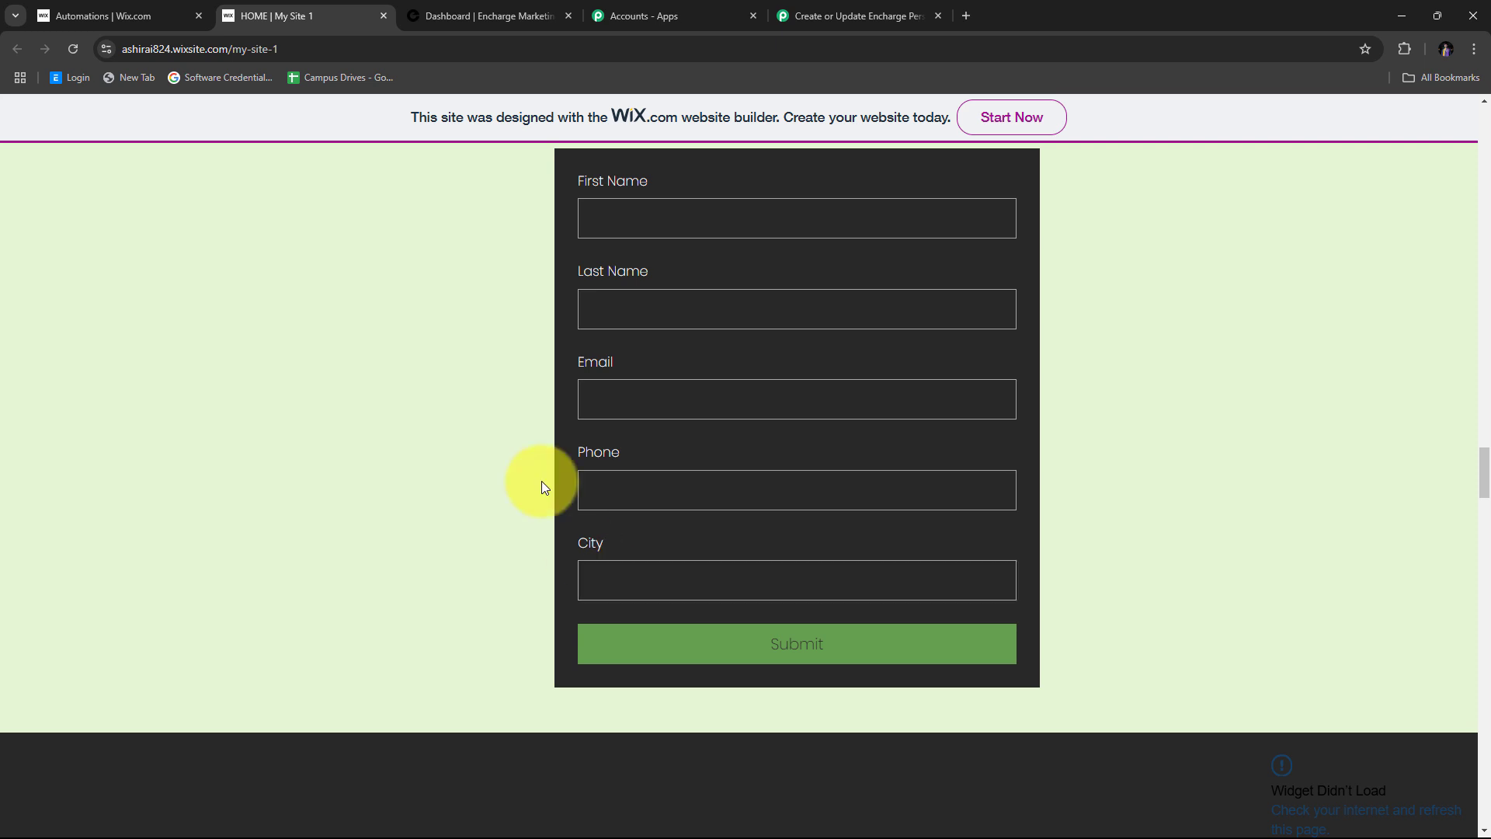
- Return to the Pabbly workflow and locate the captured first name value in Response Received
left_click(855, 11)
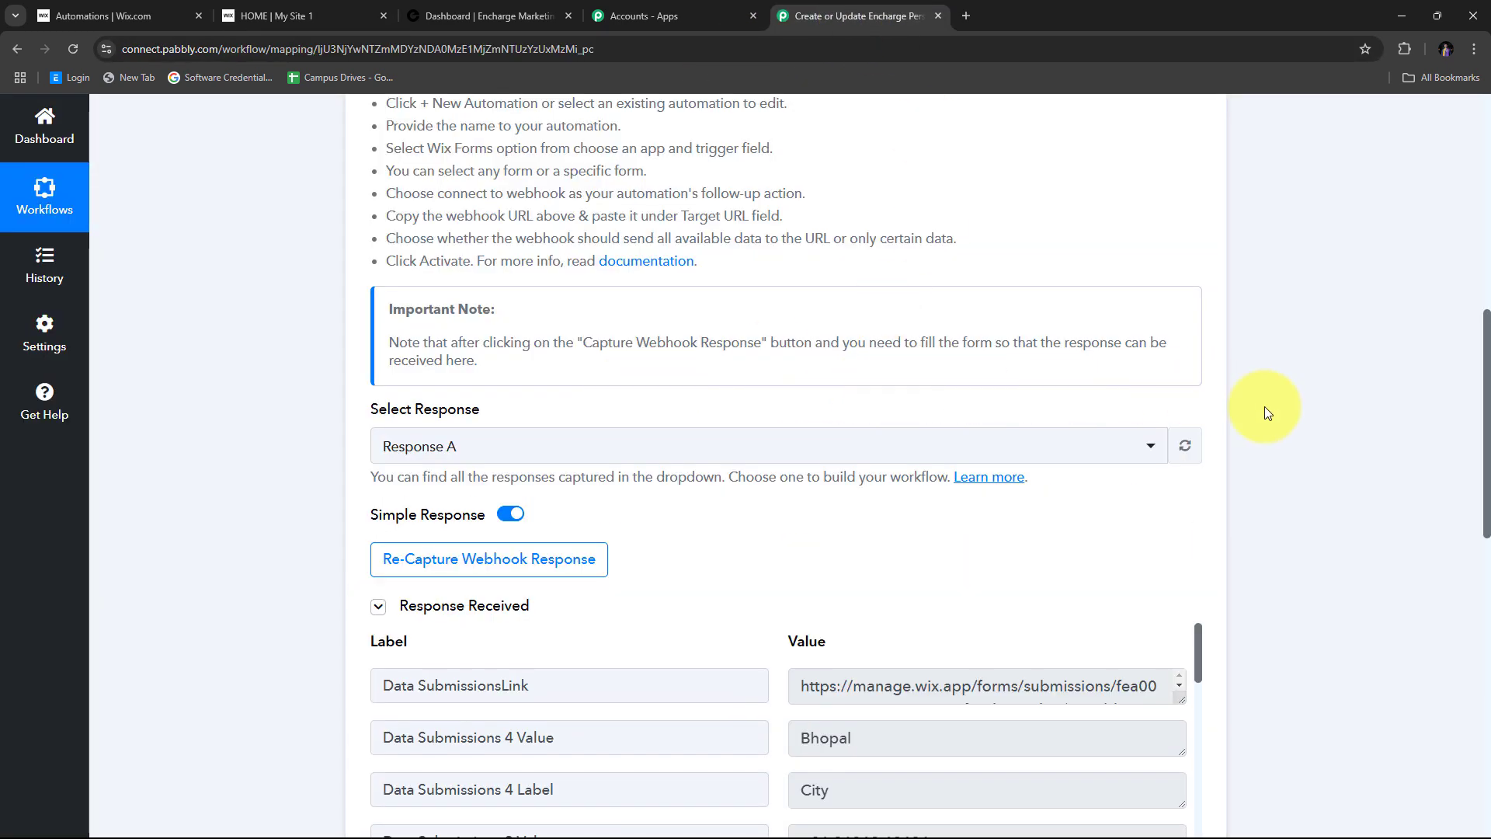
scroll(1264, 407, "down", 6)
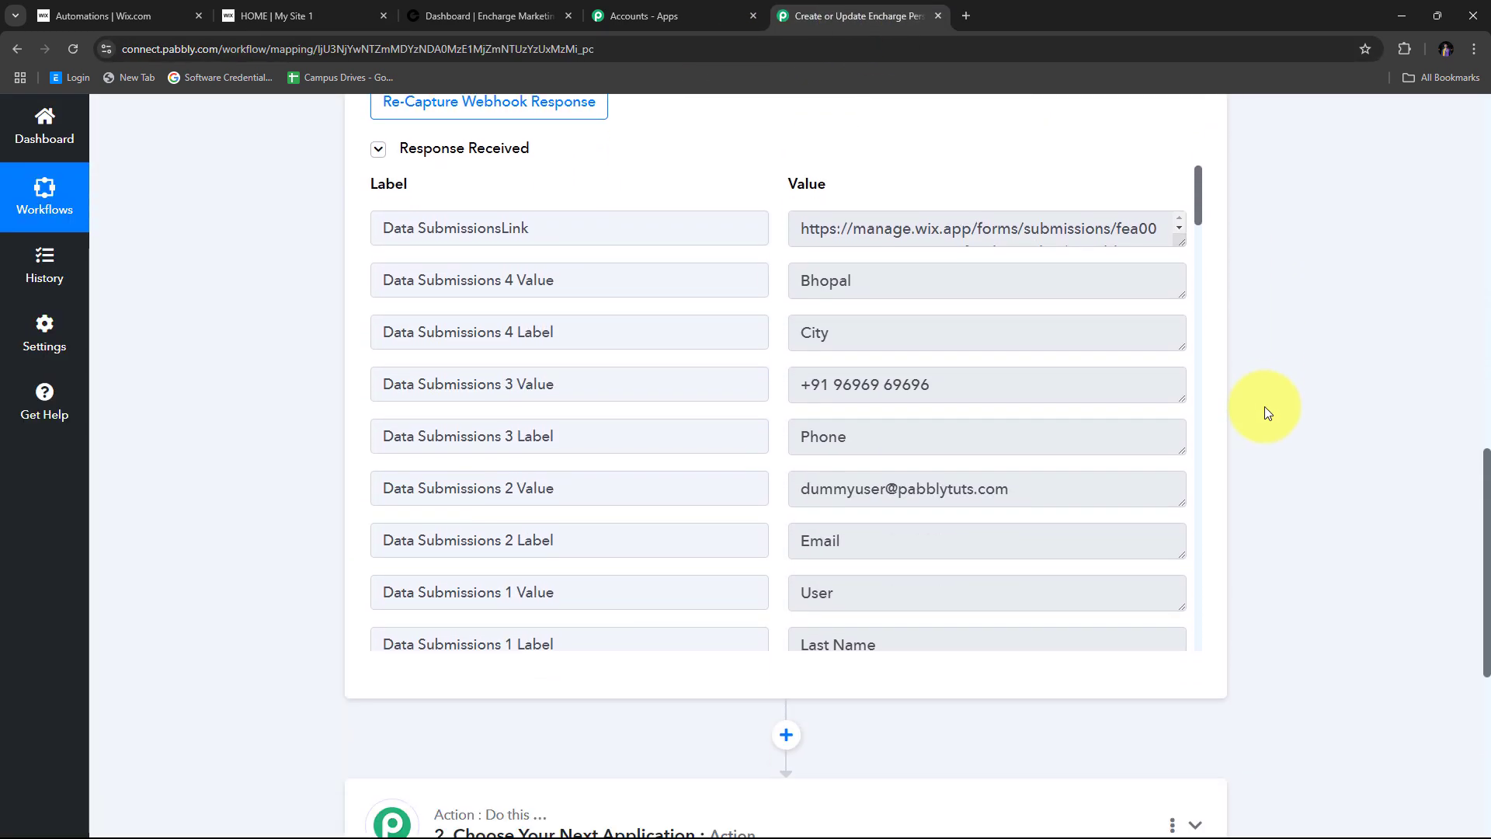
scroll(692, 406, "up", 1)
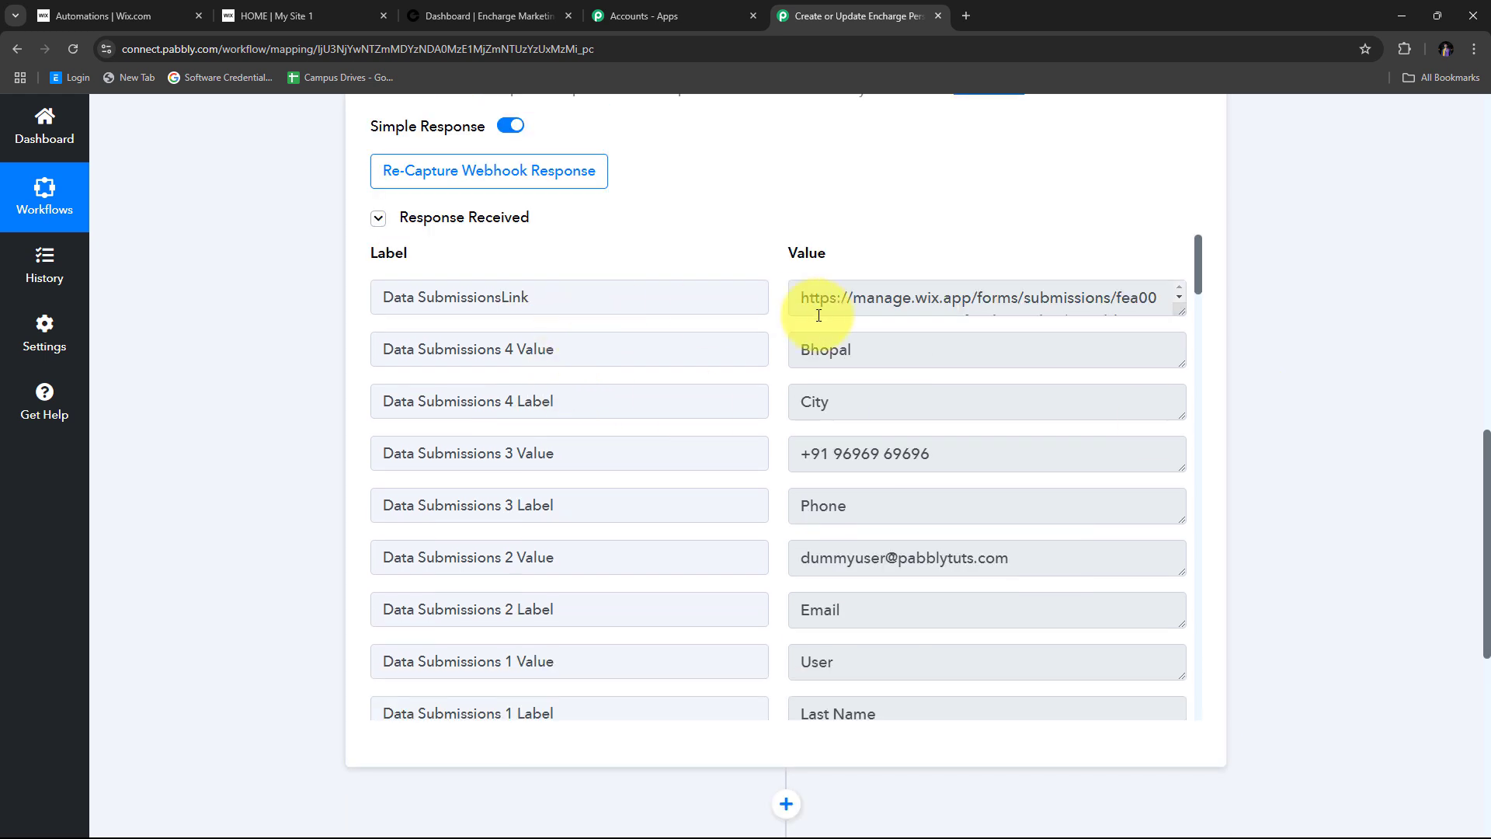
scroll(819, 315, "down", 2)
scroll(782, 374, "down", 2)
scroll(781, 374, "up", 2)
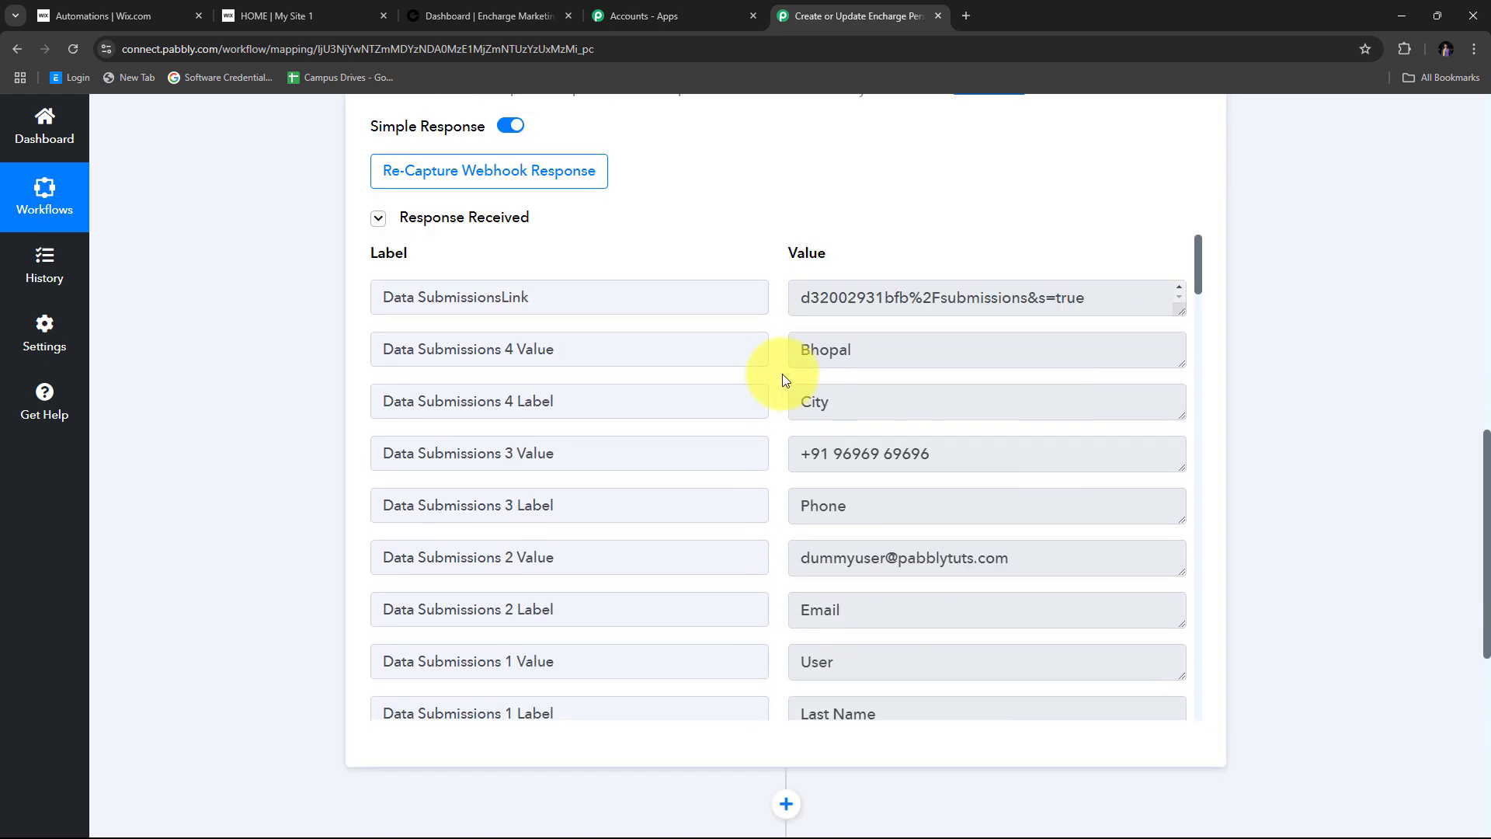
scroll(781, 379, "down", 6)
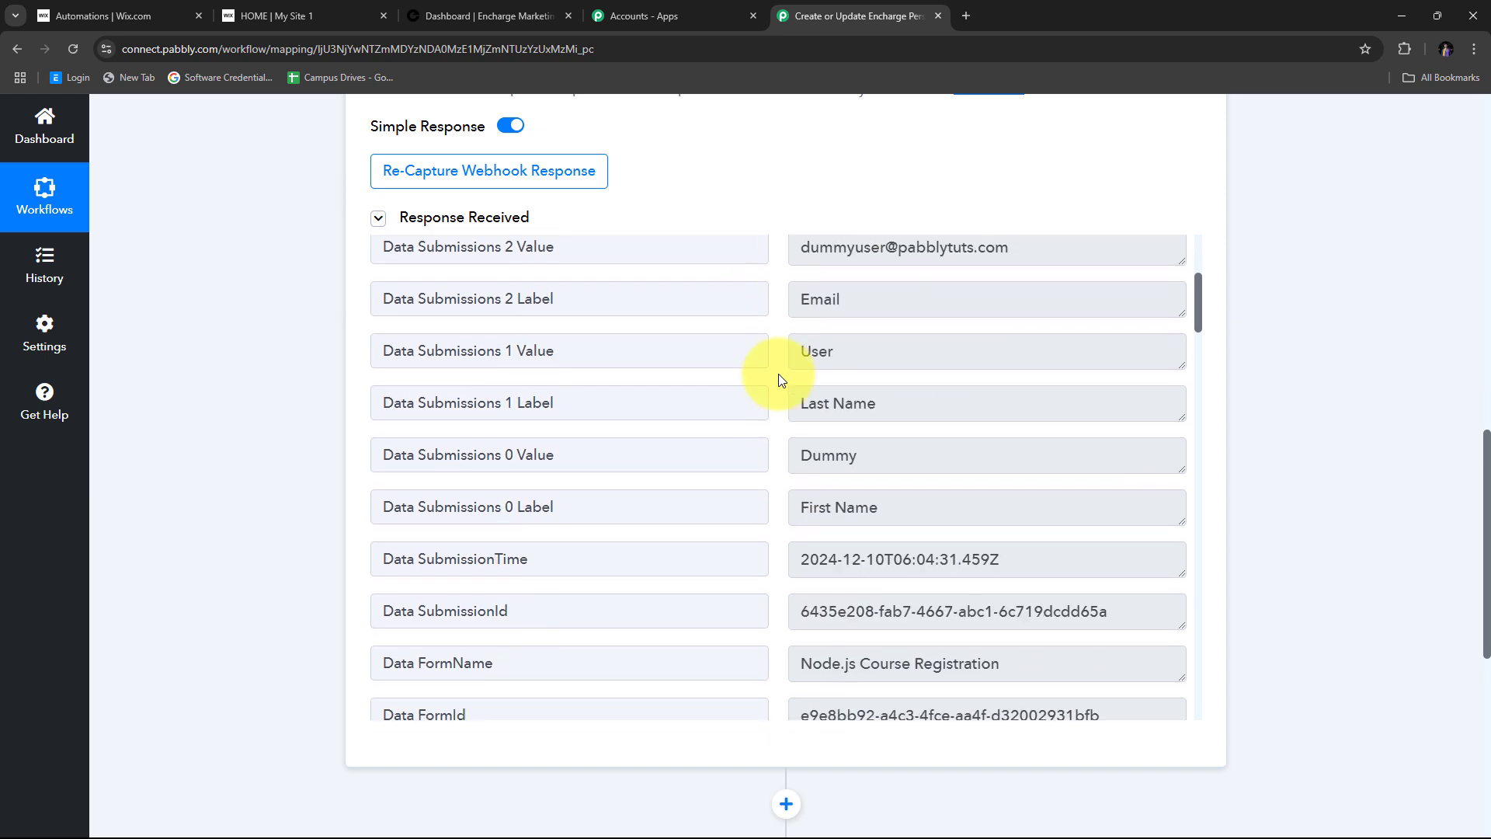
scroll(781, 379, "up", 4)
scroll(780, 379, "up", 2)
scroll(781, 379, "down", 4)
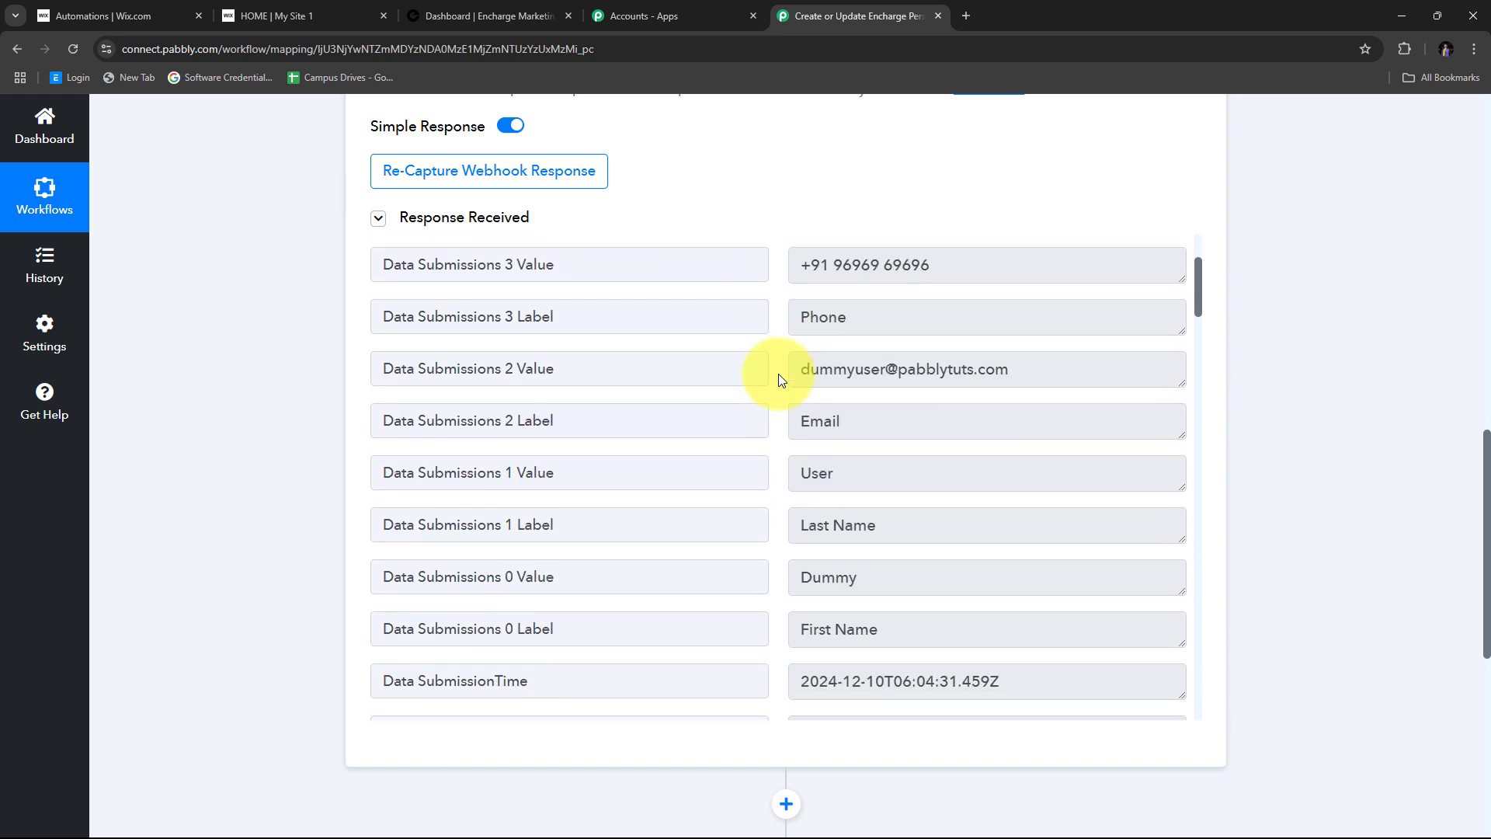
left_click_drag(925, 456, 715, 459)
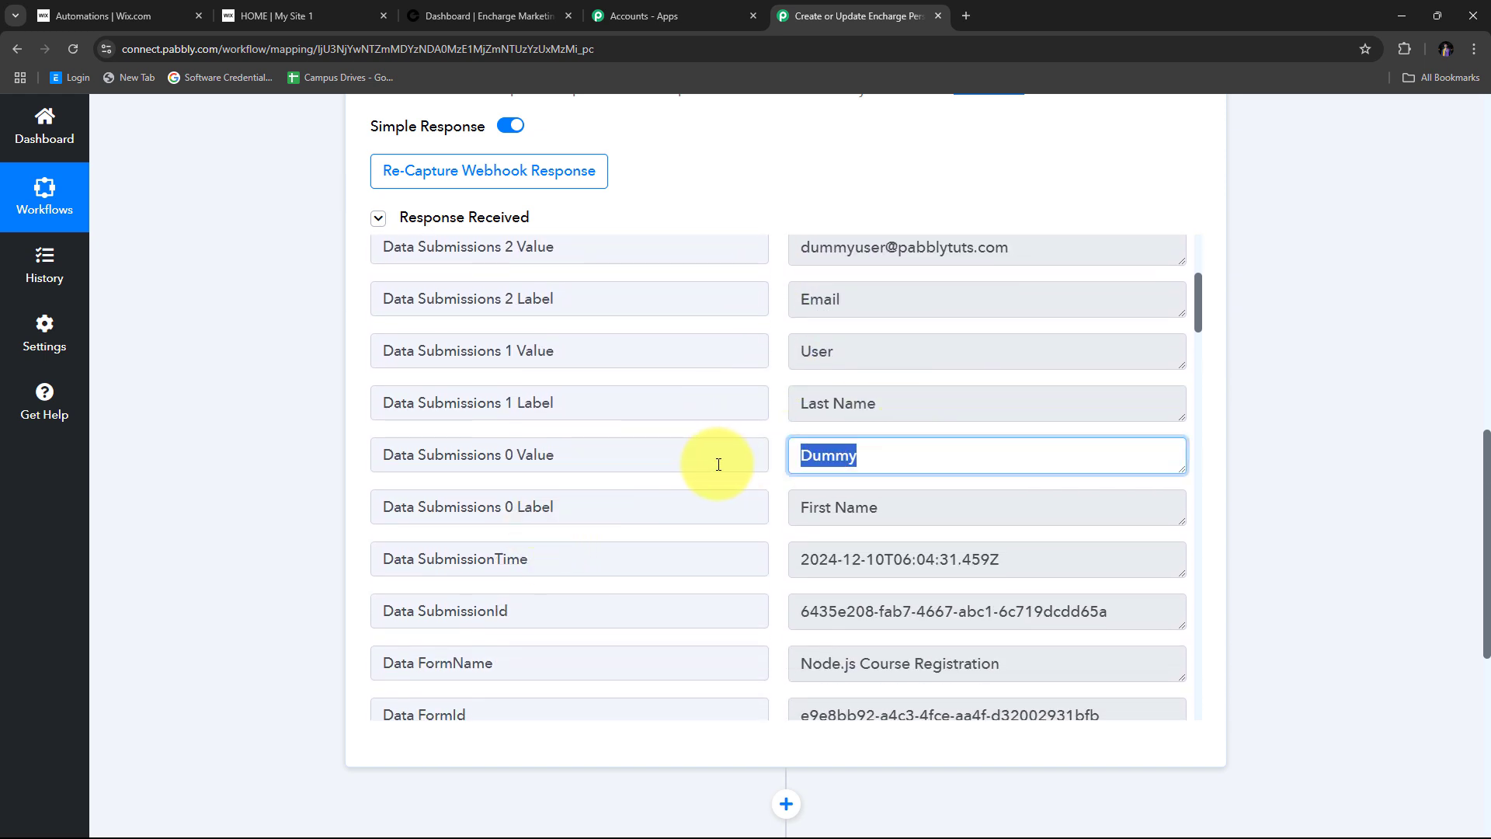
- Highlight the captured e-mail and city Bhopal values in the webhook response
left_click_drag(886, 358, 564, 380)
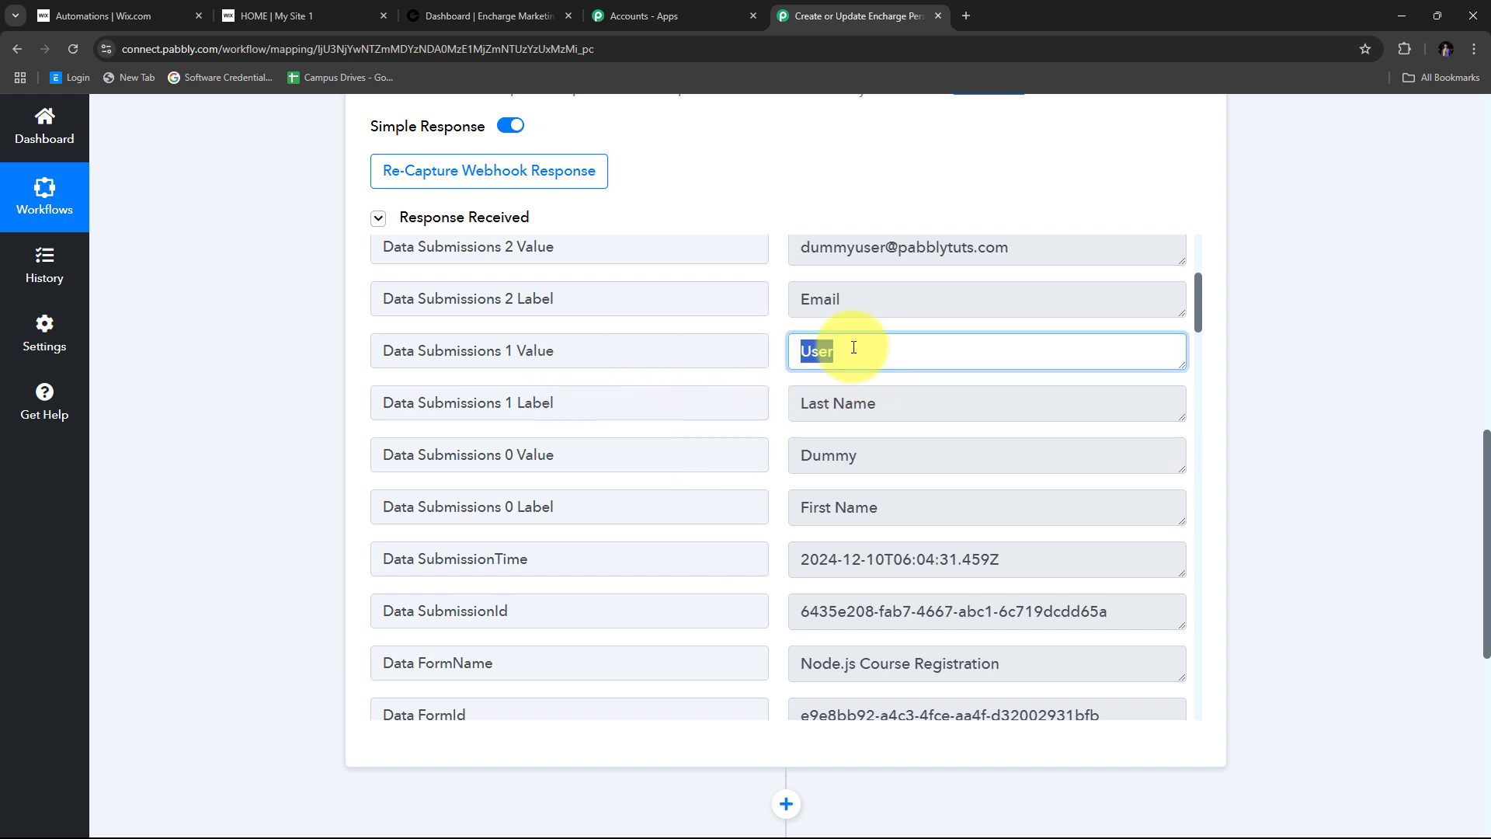
scroll(894, 365, "up", 2)
left_click_drag(1044, 404, 709, 389)
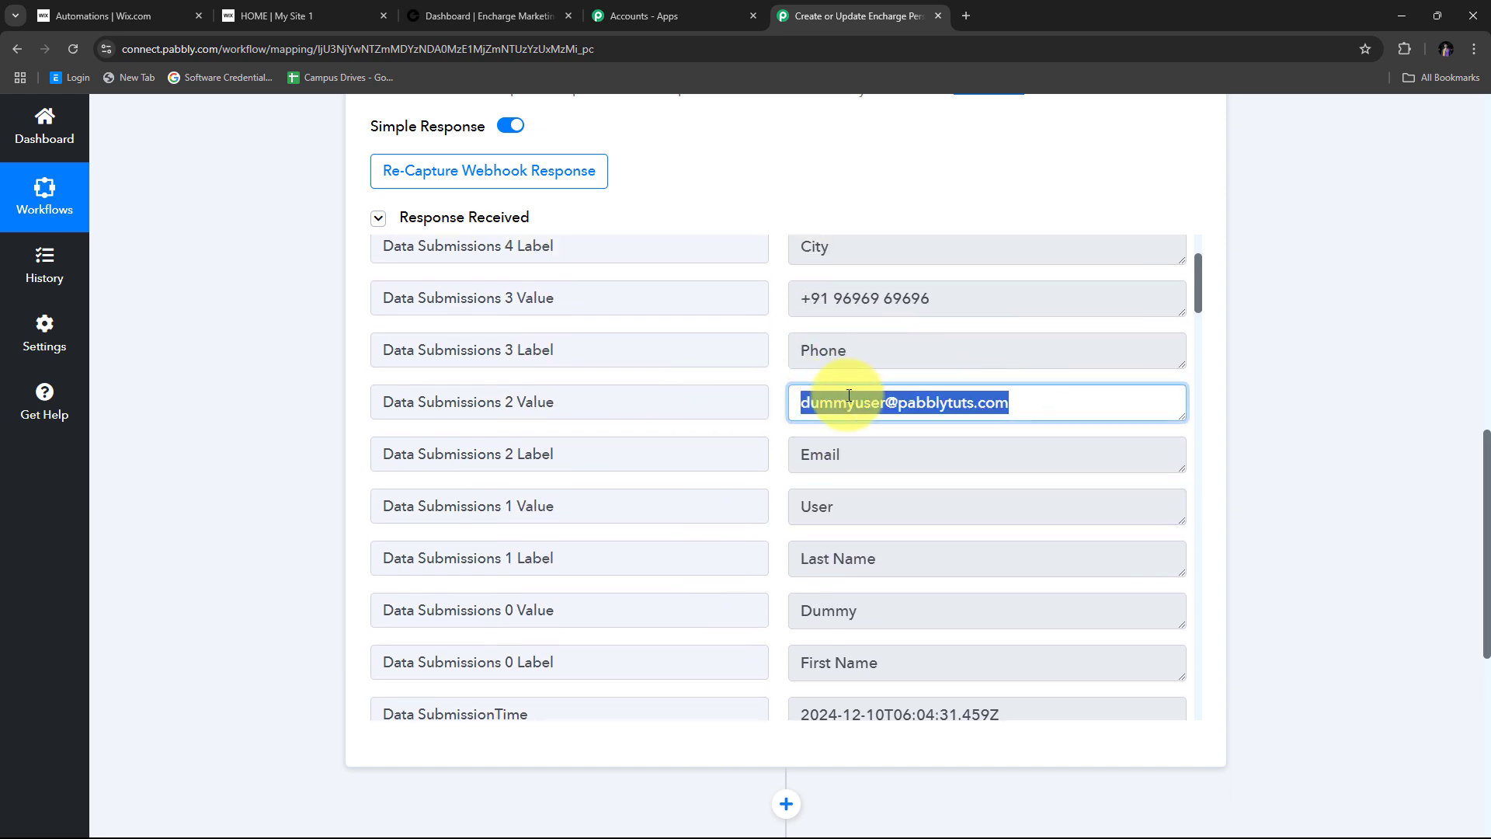
scroll(749, 399, "up", 2)
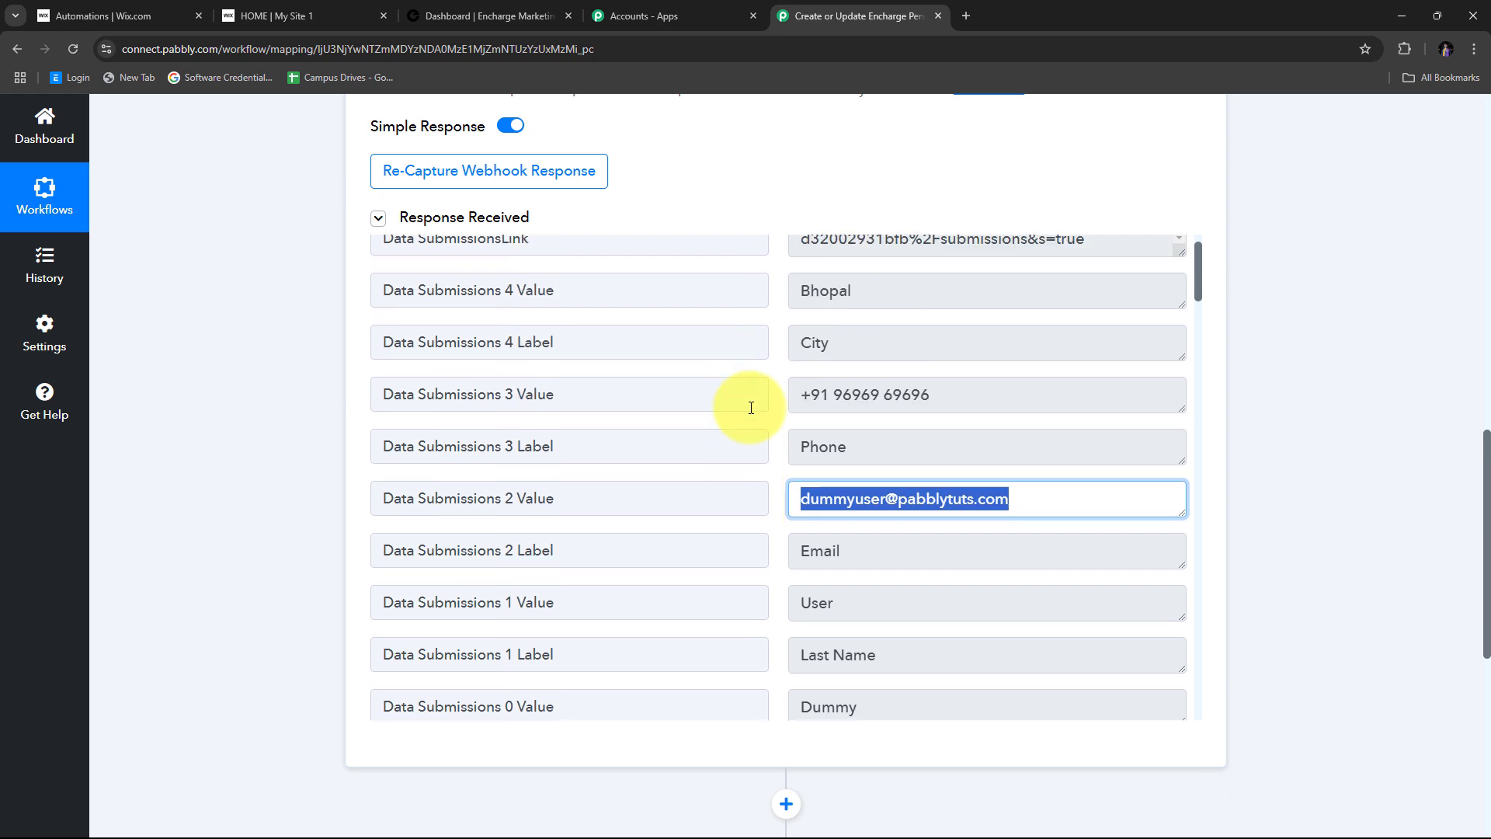
left_click_drag(992, 456, 748, 462)
left_click_drag(898, 350, 632, 365)
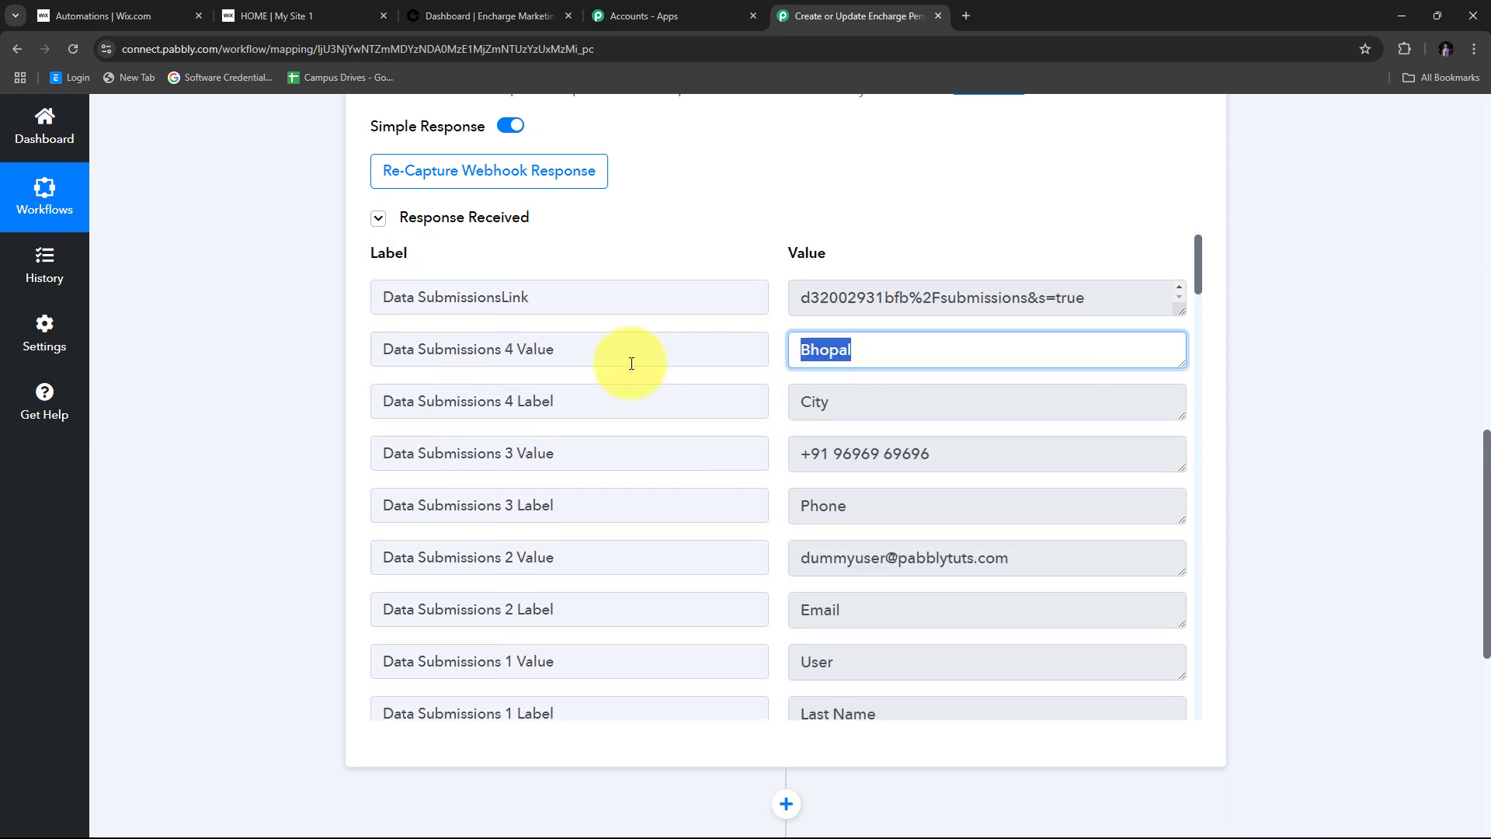
left_click(777, 352)
- Recheck the City label with its Bhopal value and the Data Submissions 4 label field
scroll(993, 645, "down", 1)
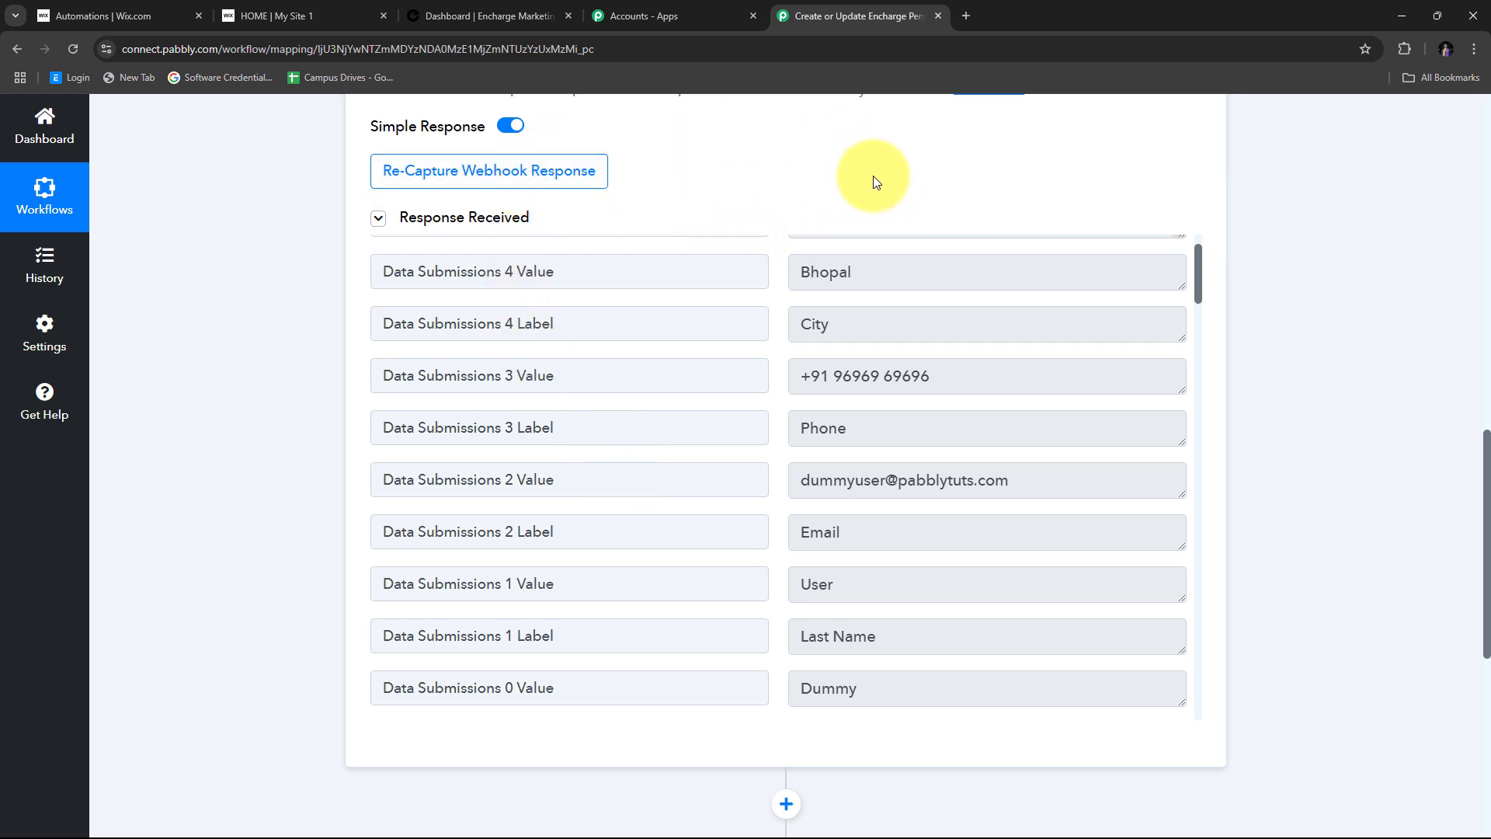
scroll(775, 365, "down", 1)
scroll(776, 362, "up", 2)
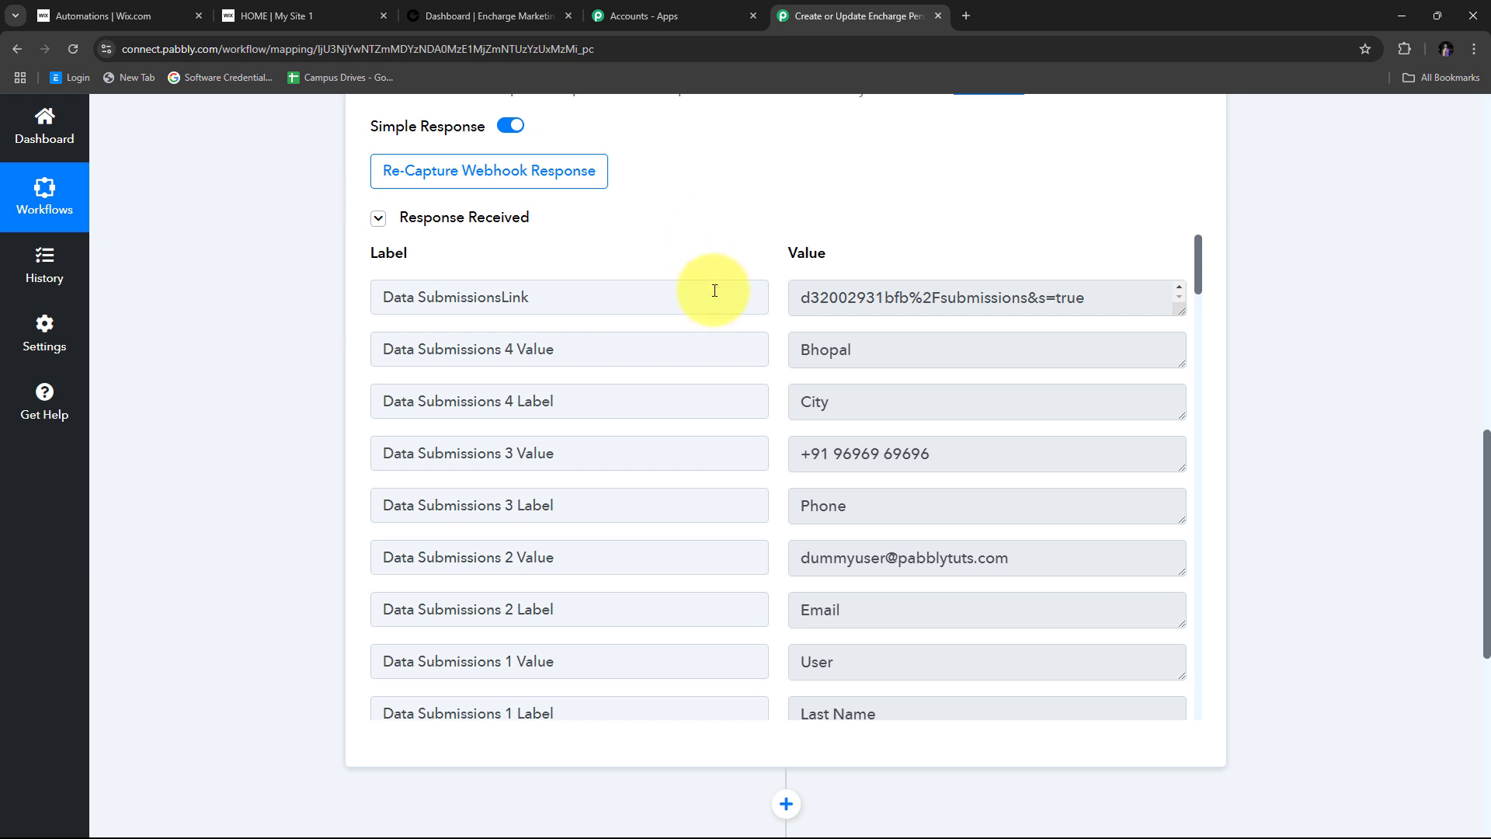
scroll(733, 380, "down", 1)
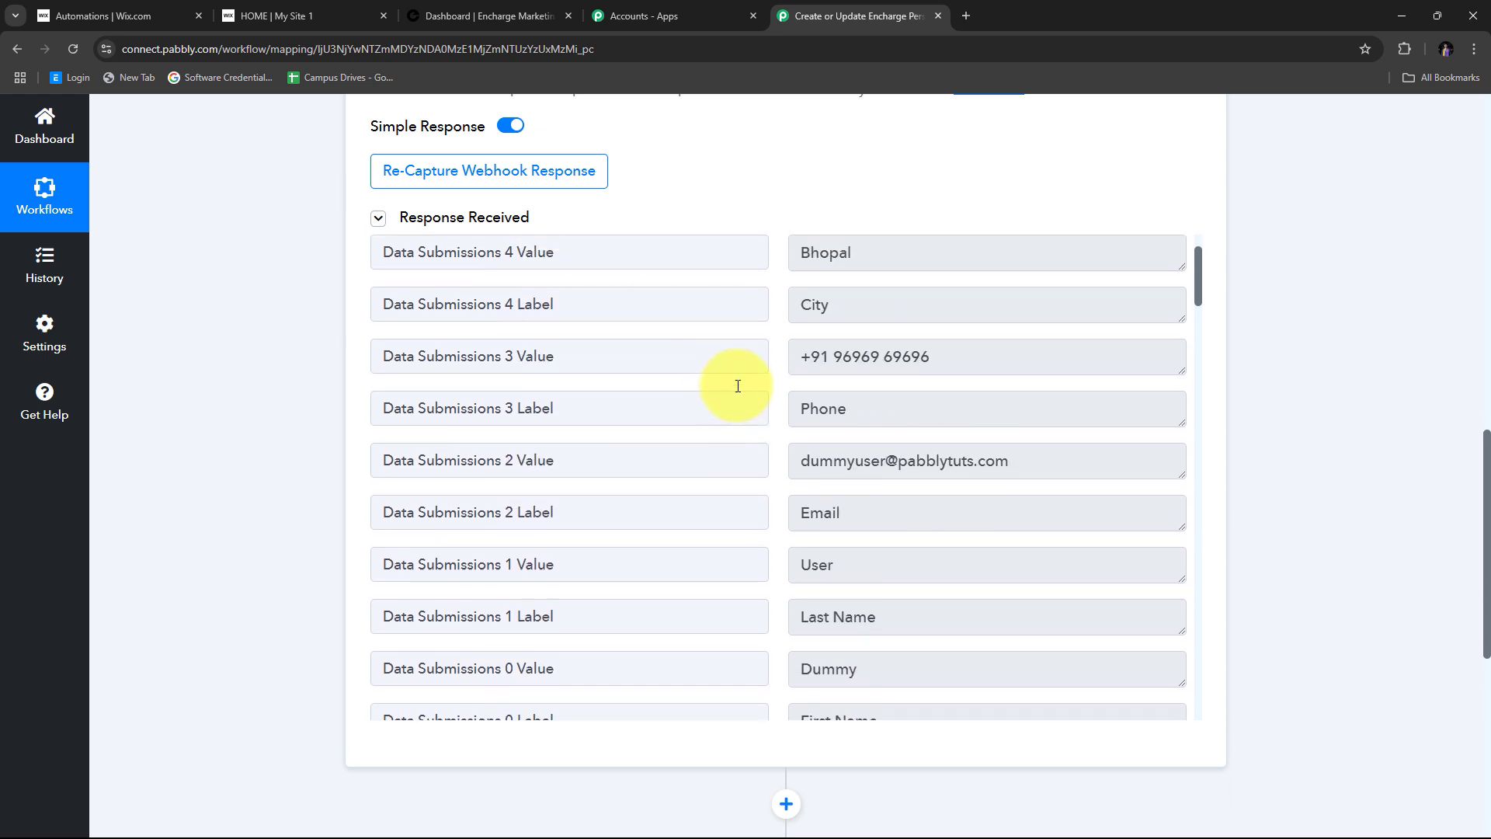
scroll(737, 386, "up", 1)
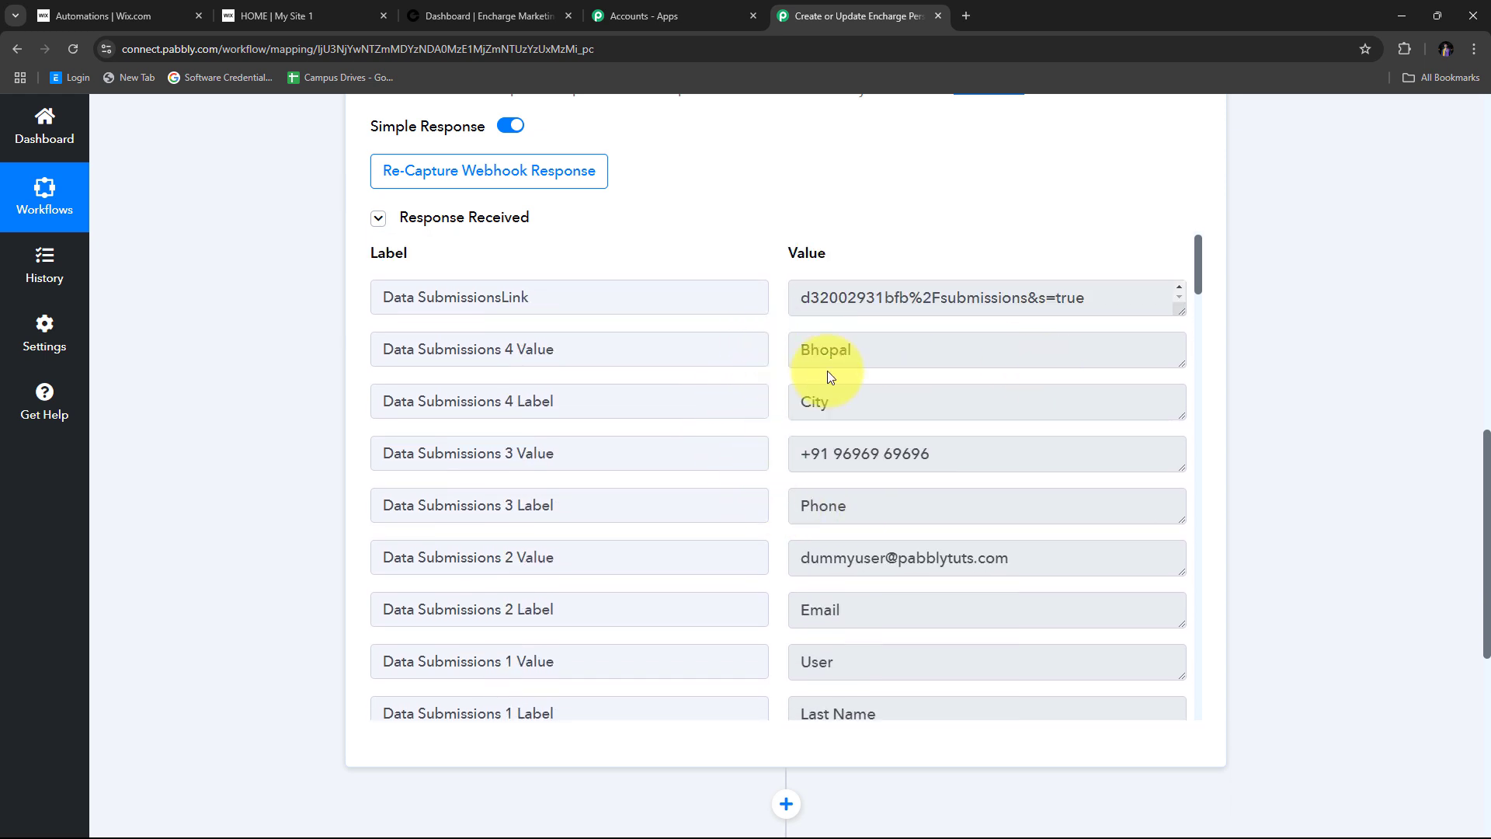
left_click(898, 348)
left_click(848, 403)
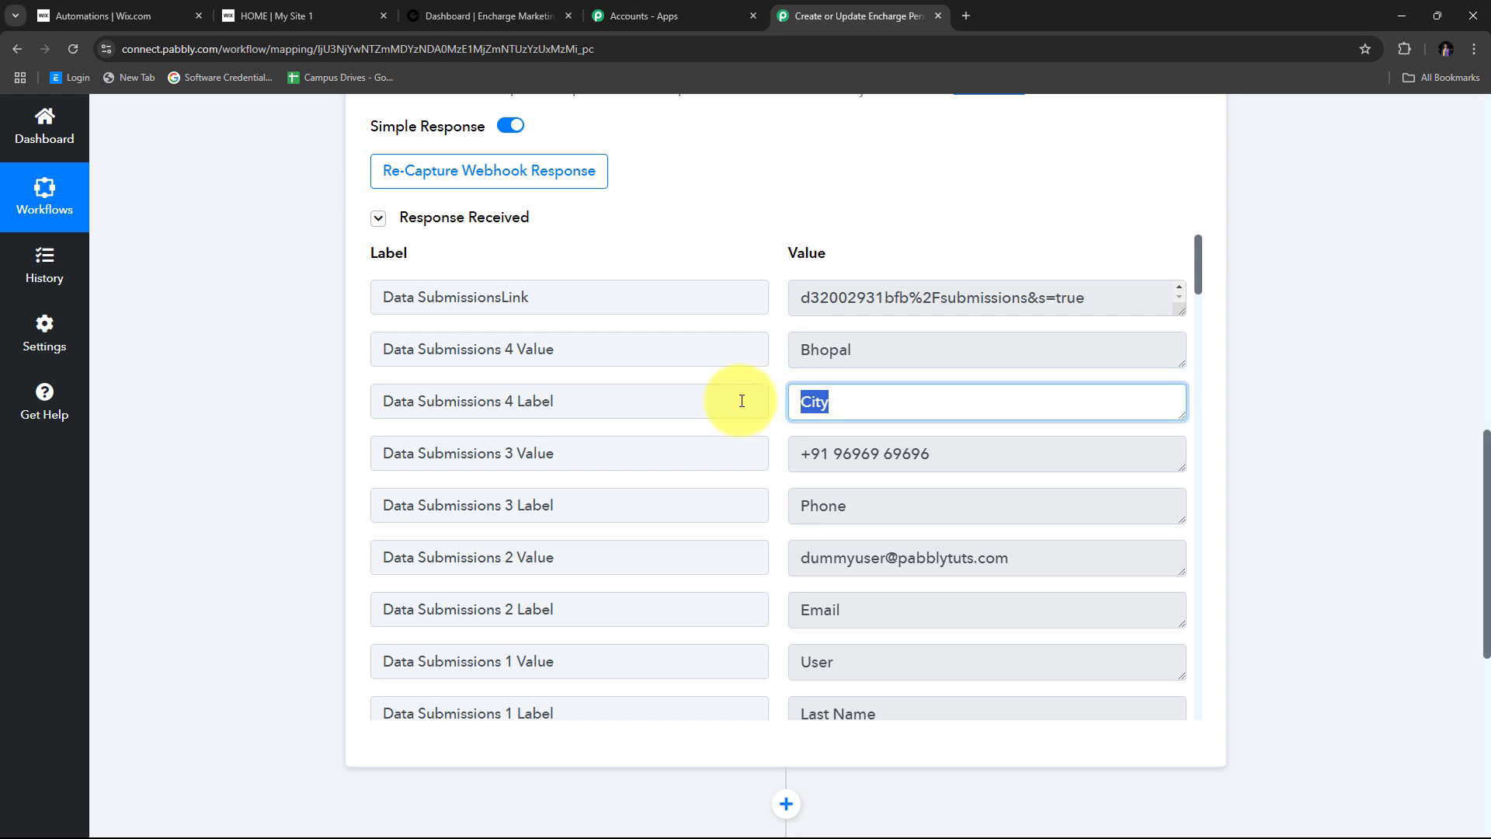
left_click(762, 387)
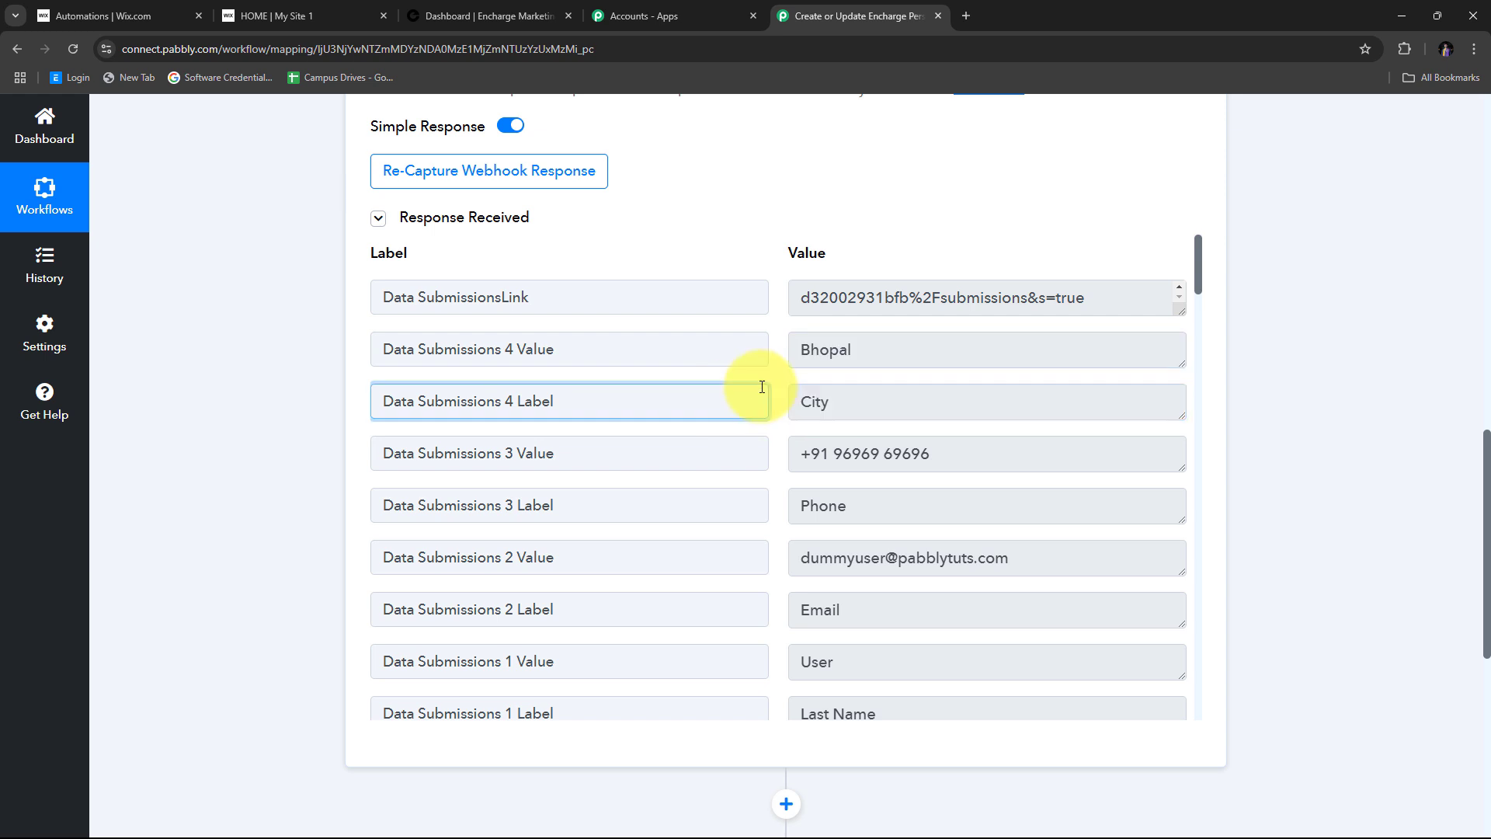
scroll(1354, 328, "down", 1)
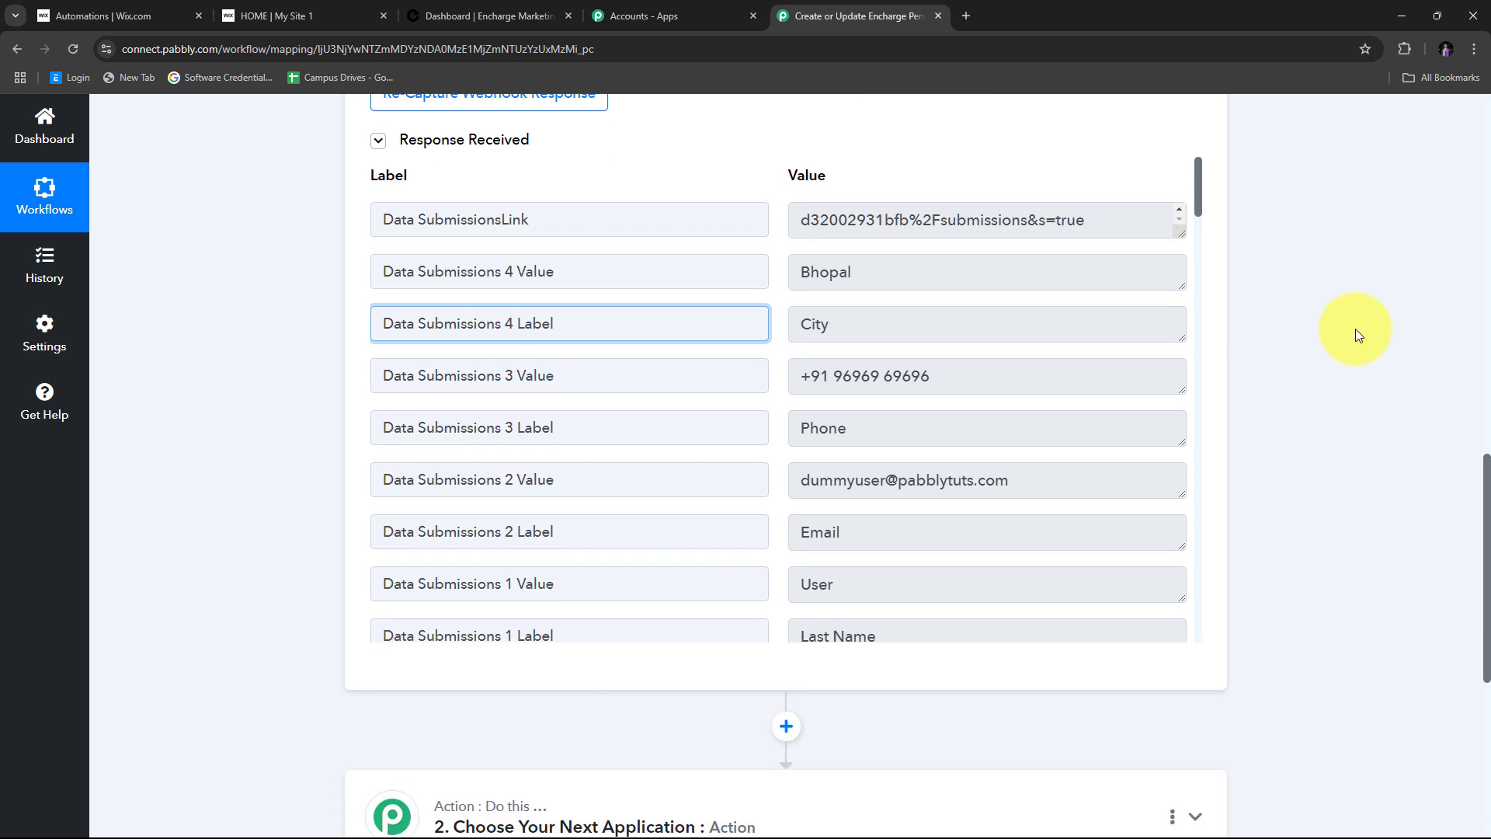
scroll(1355, 329, "down", 4)
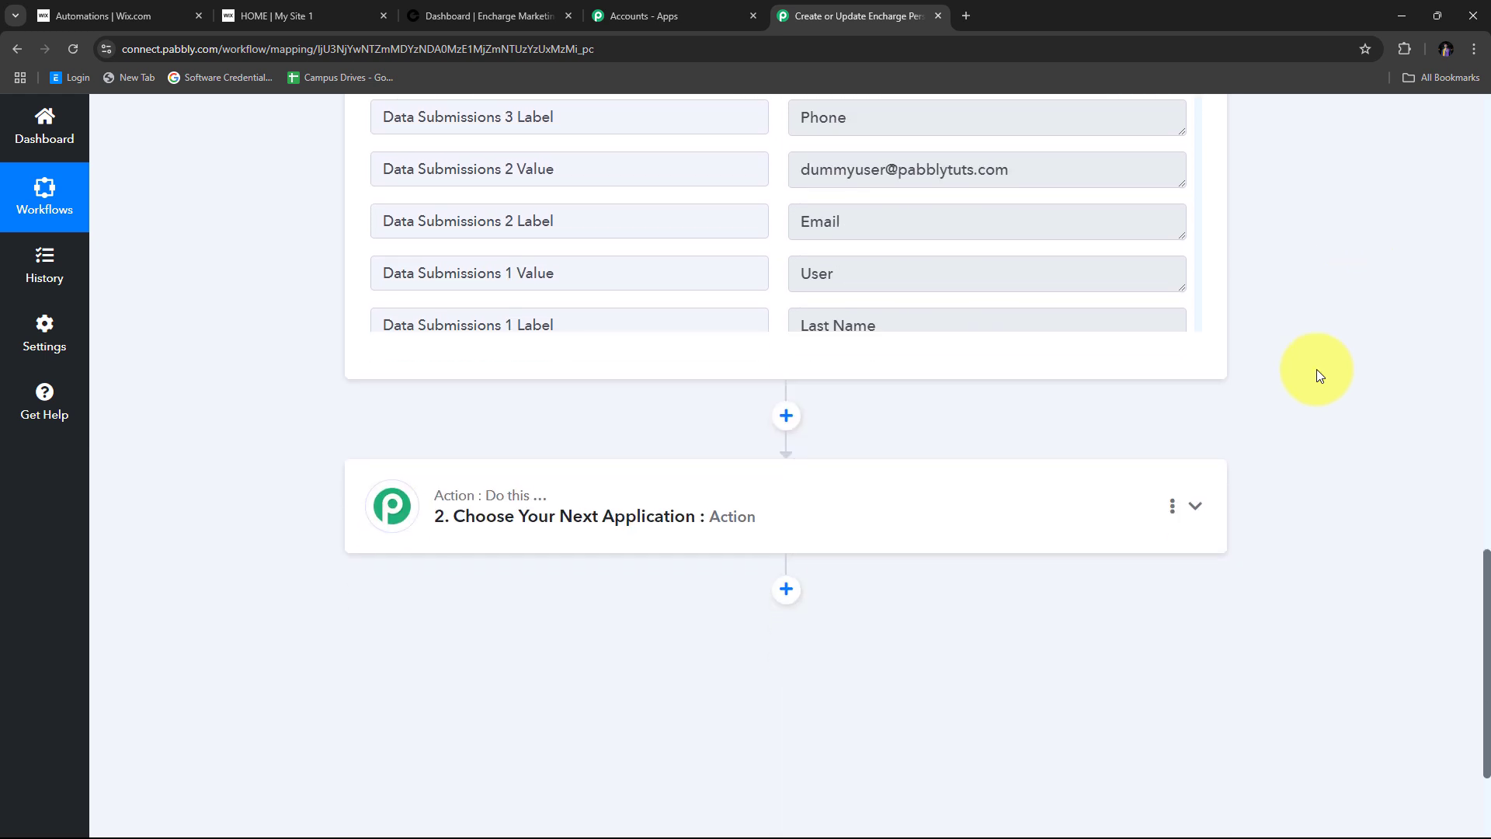
- Choose Encharge as the action app with the Add or Update Person event
left_click(1195, 486)
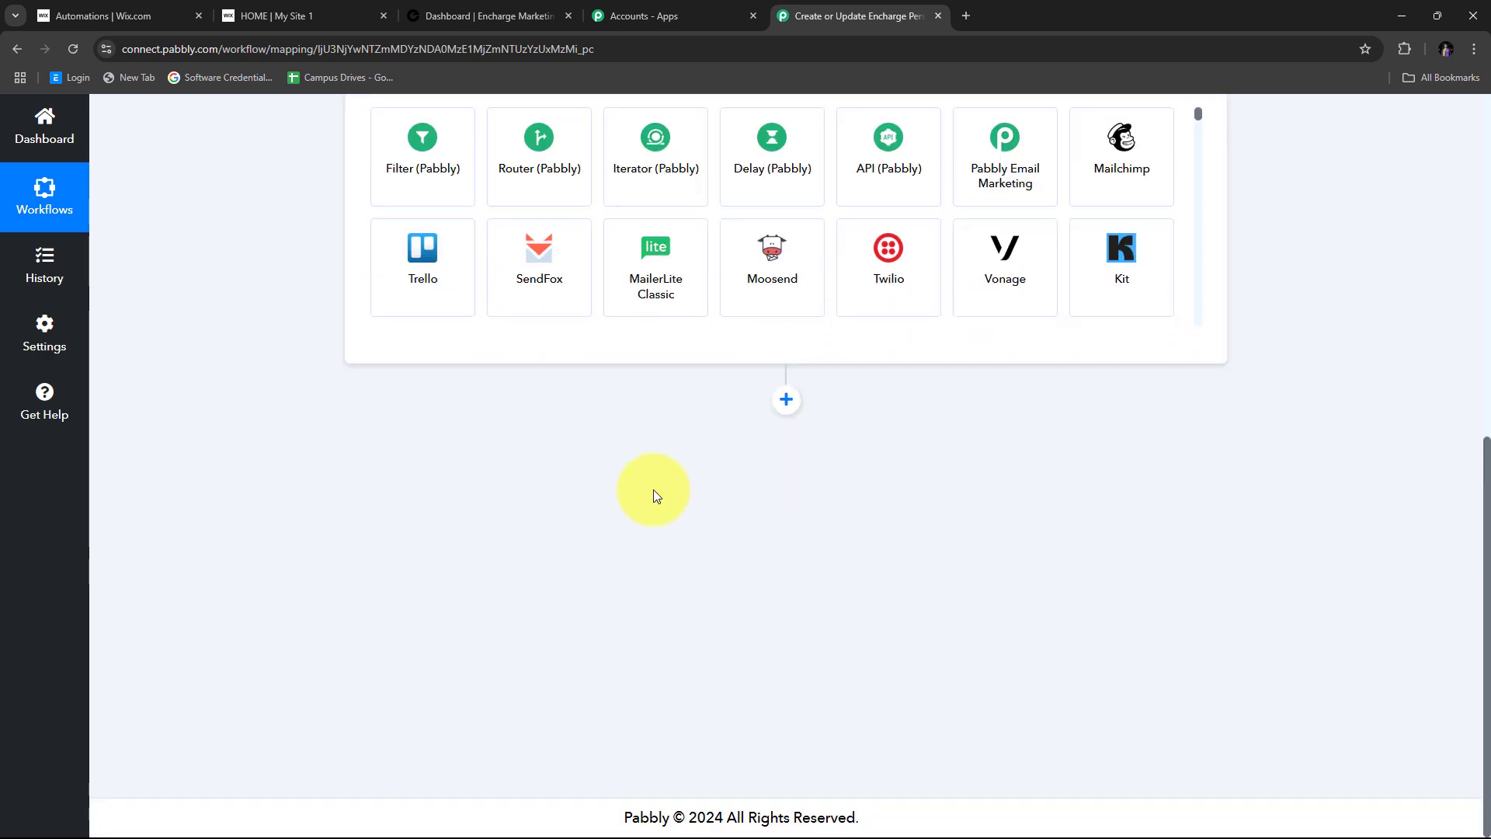
left_click(417, 428)
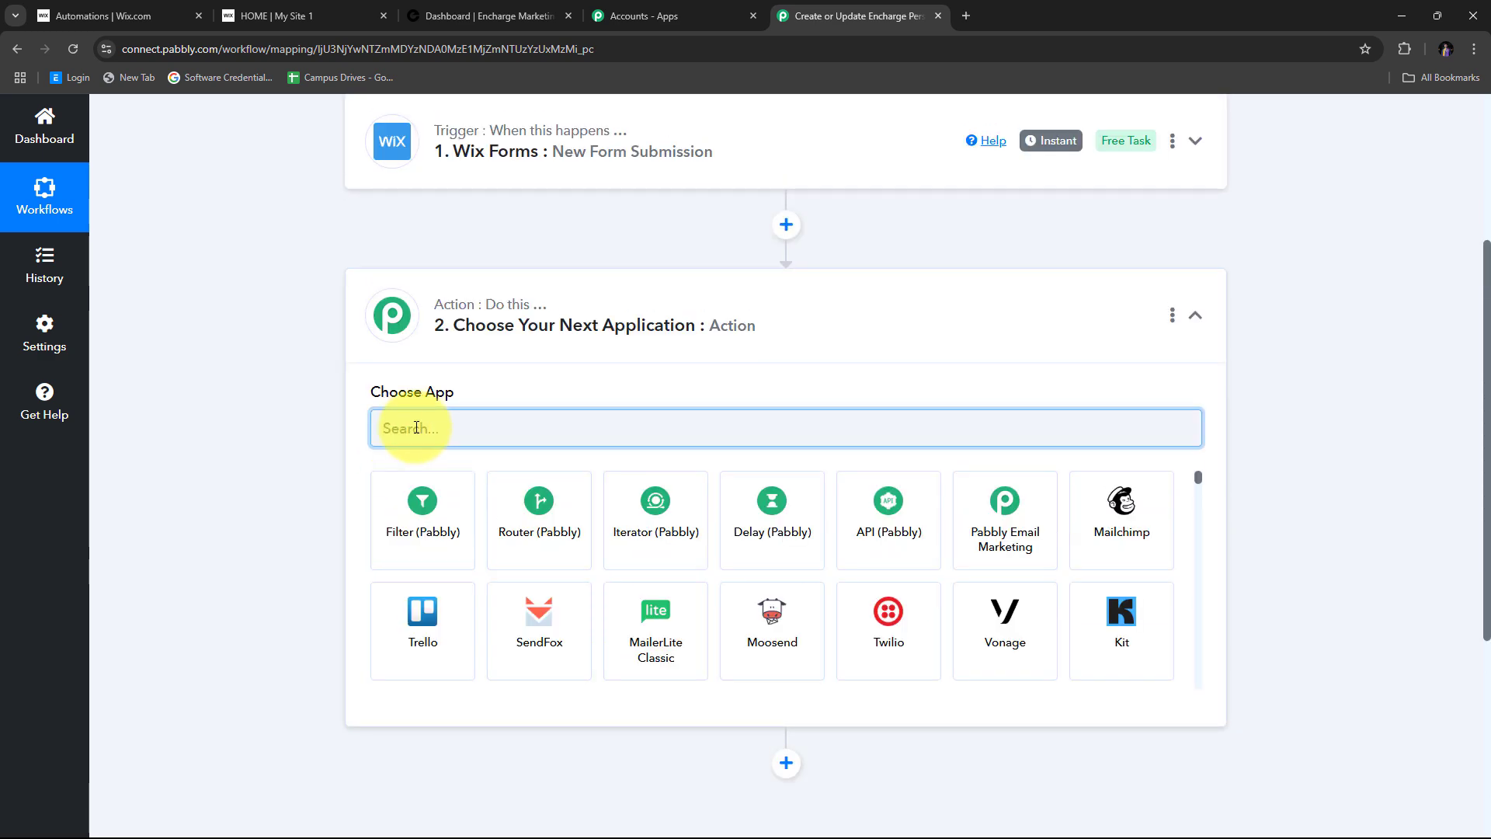
type("Ench")
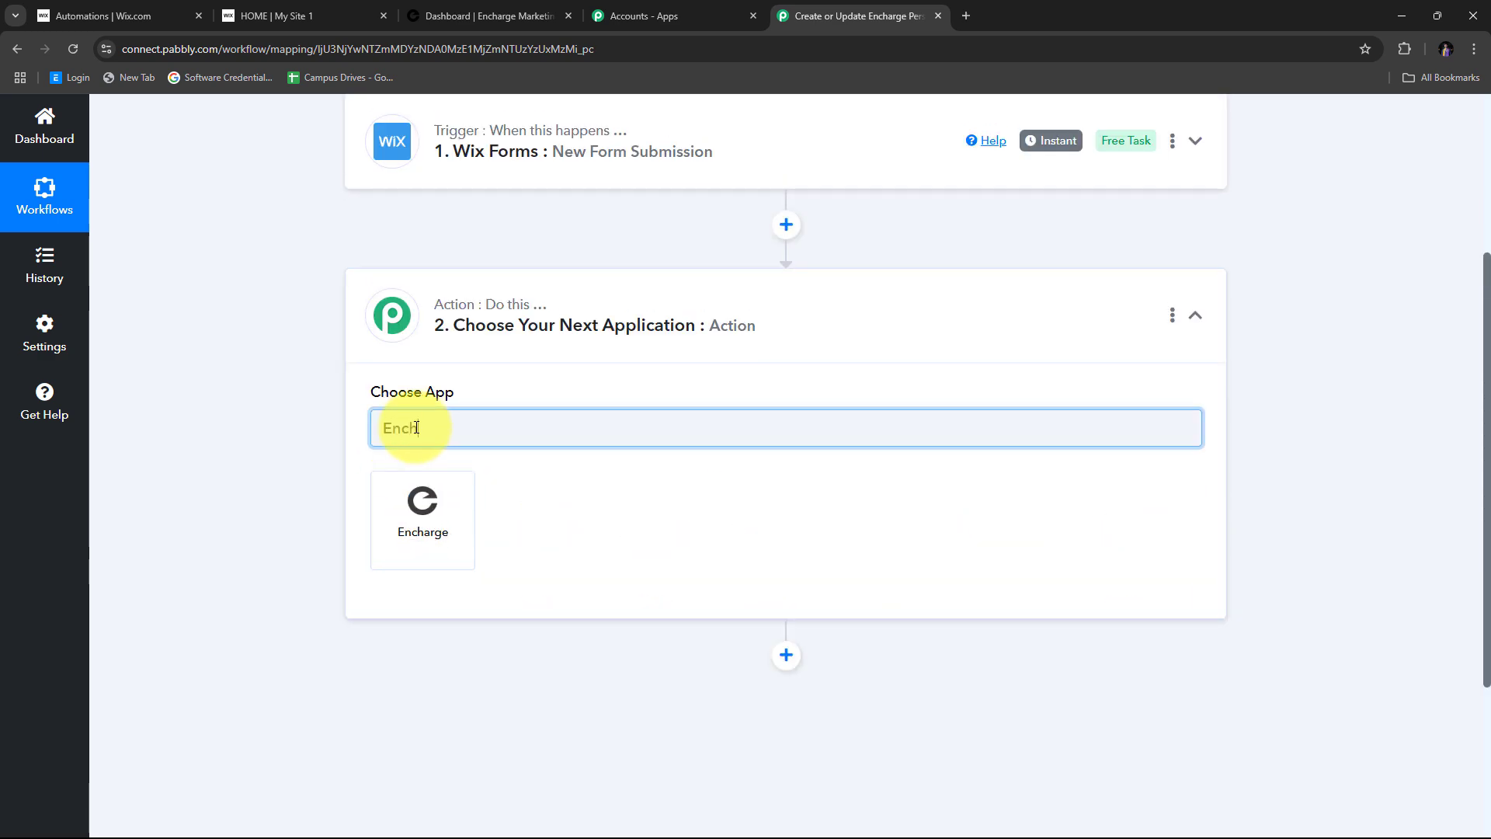
type("arge")
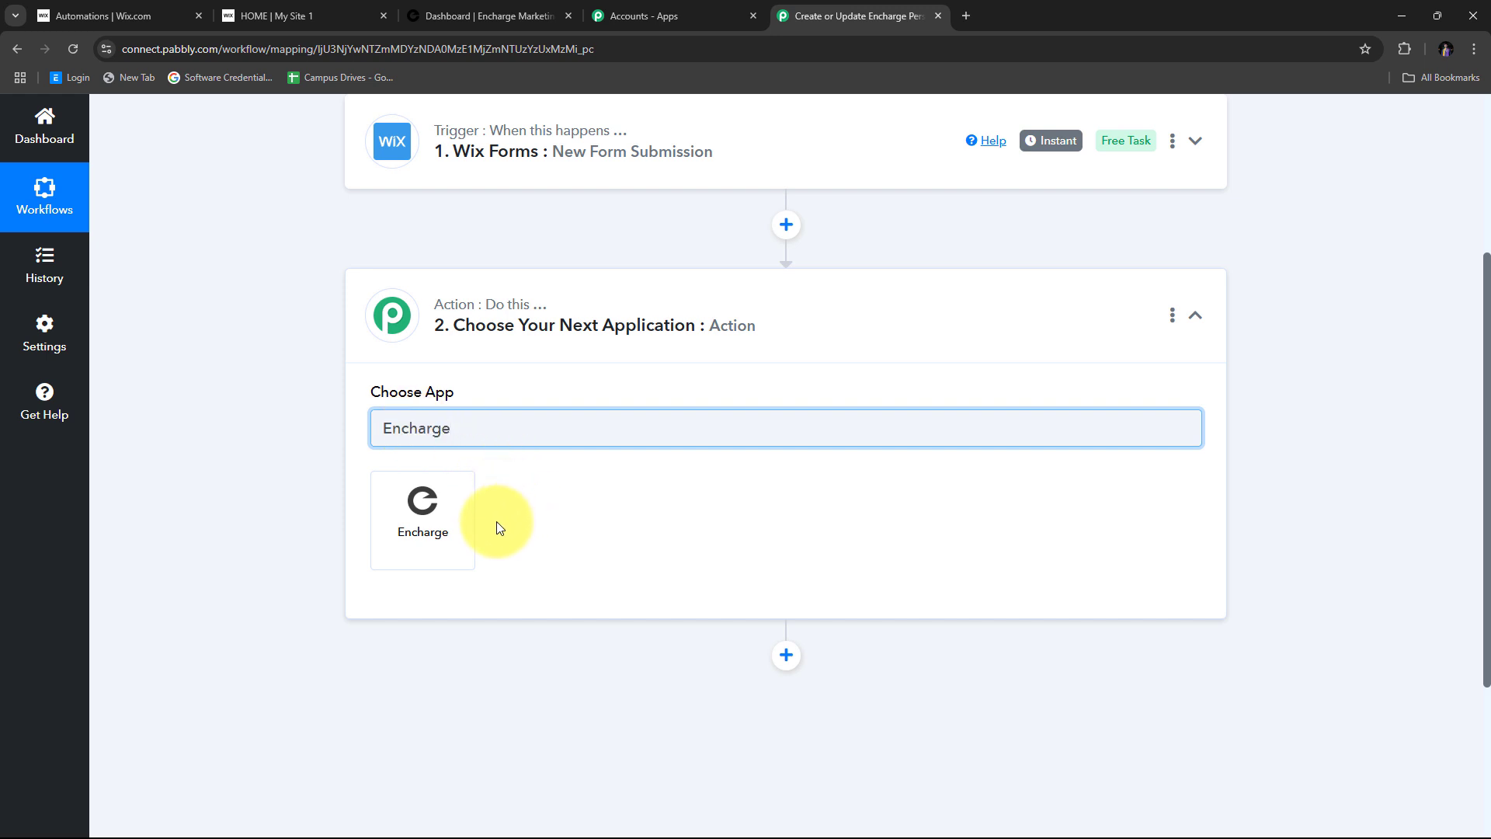
left_click(427, 508)
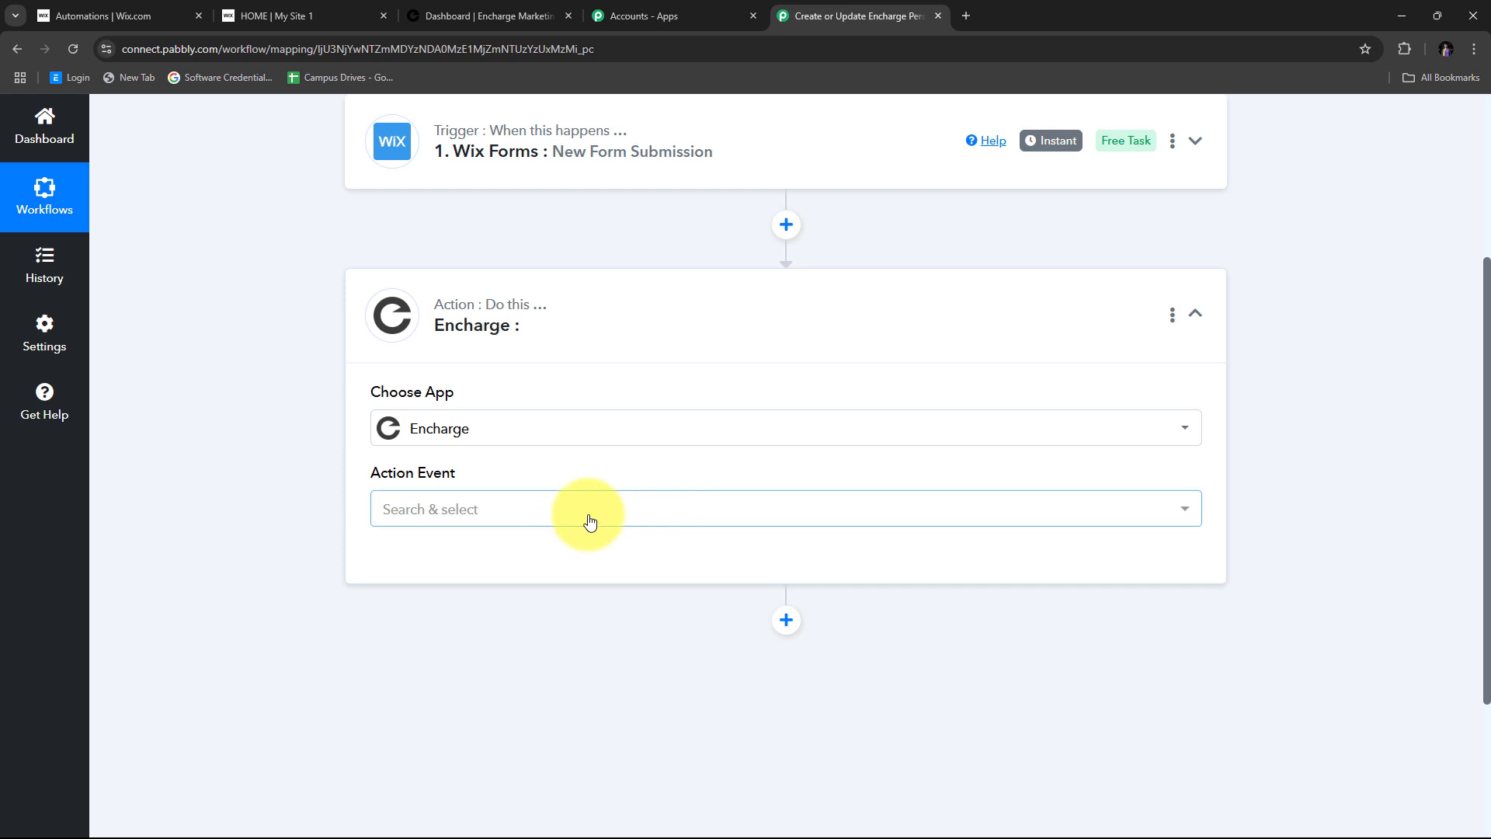
left_click(666, 509)
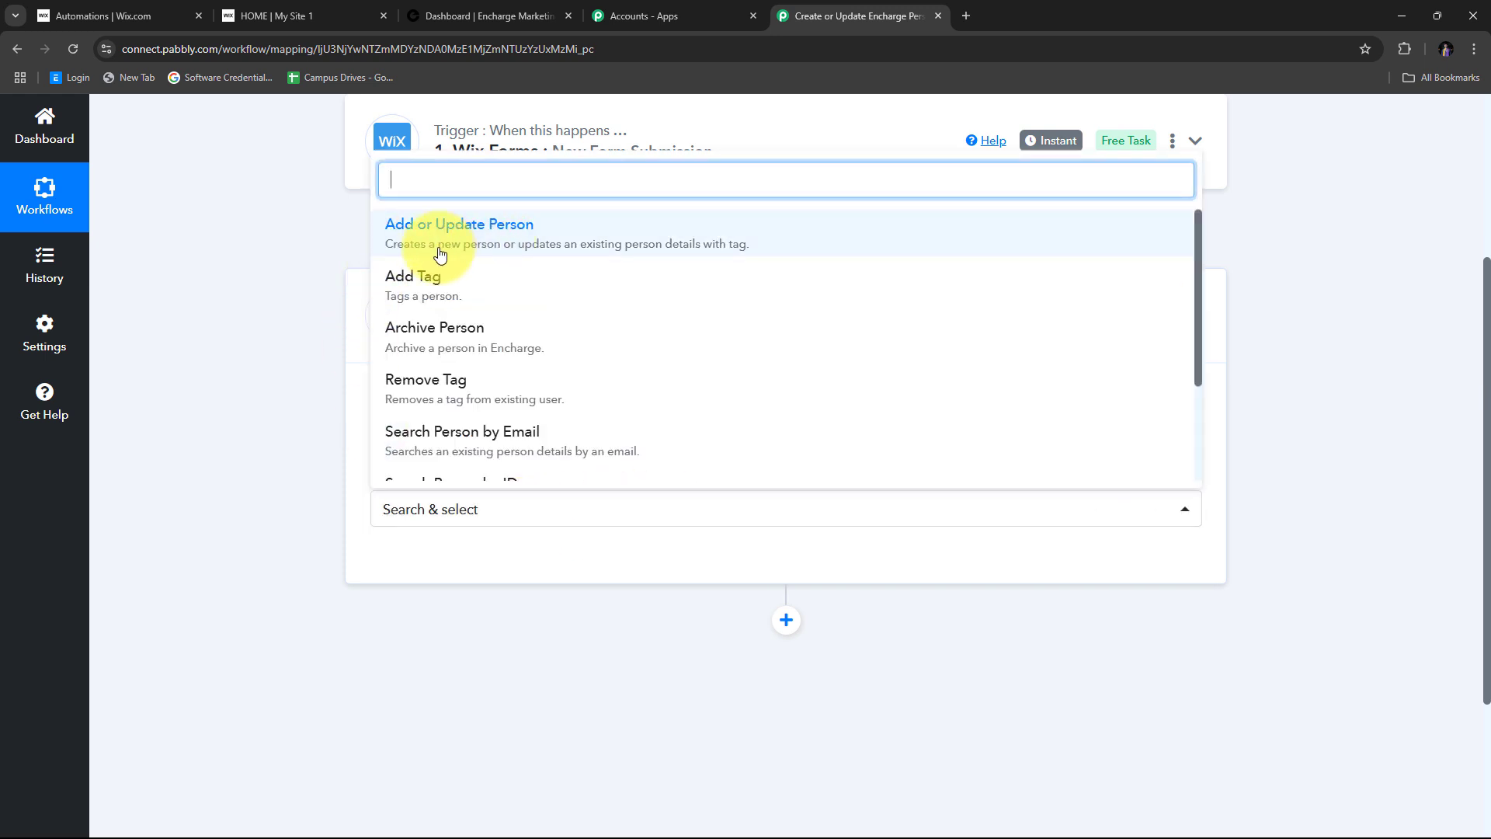
left_click(575, 238)
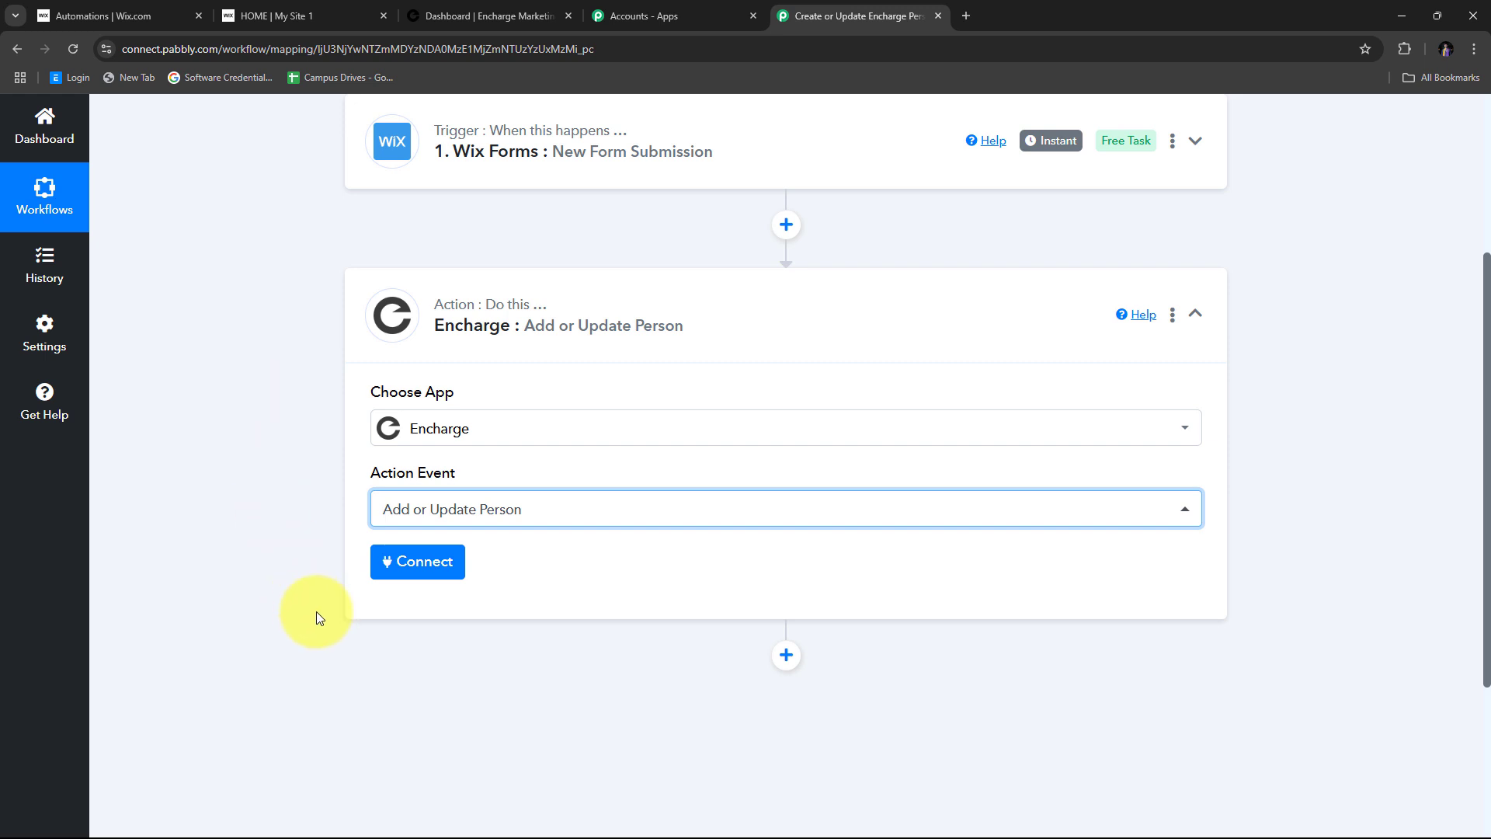
- Add a new Encharge connection and allow Pabbly Connect access to the Encharge account
left_click(416, 560)
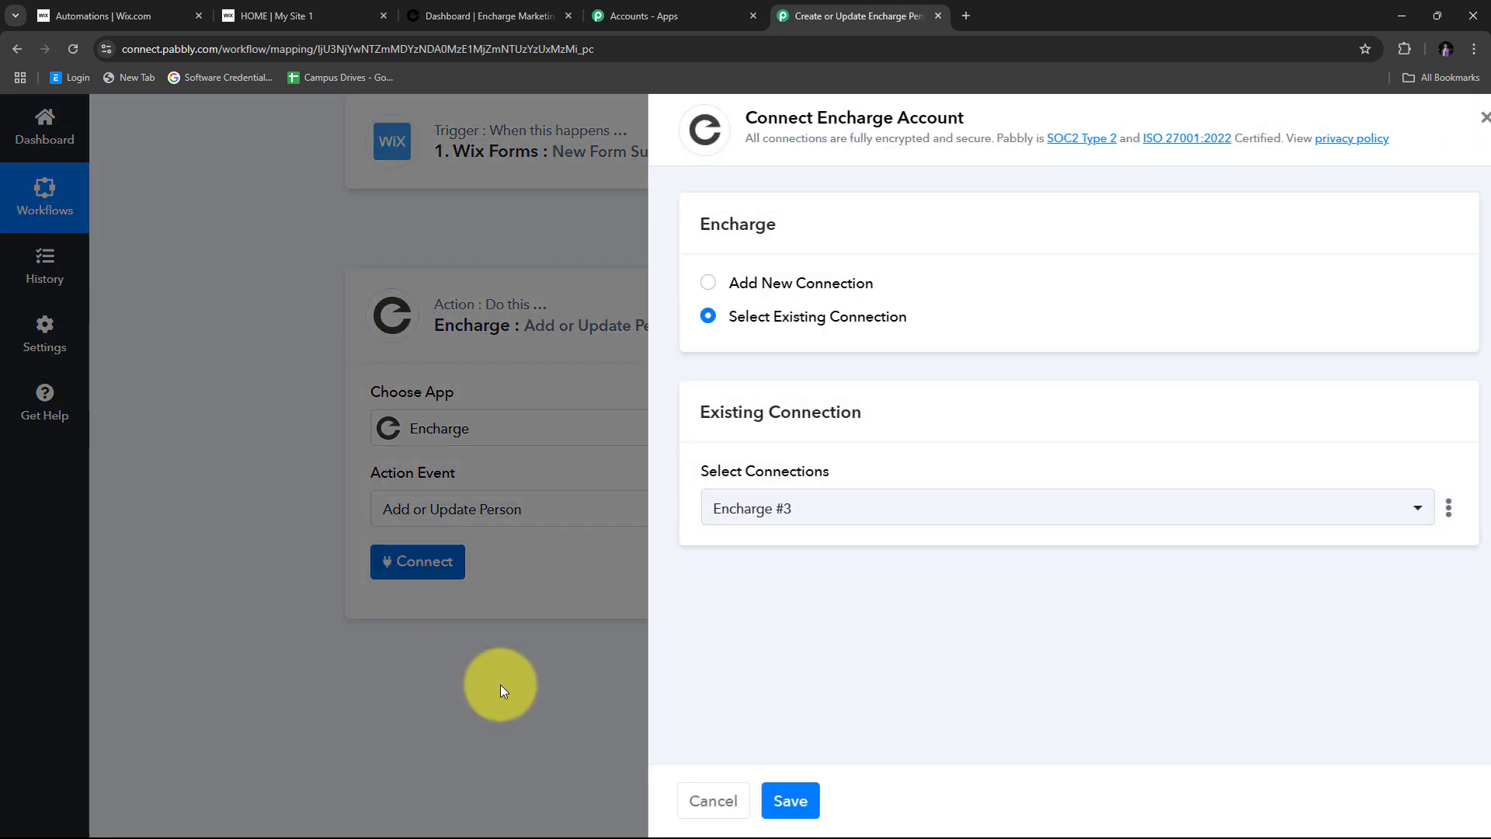
left_click(713, 283)
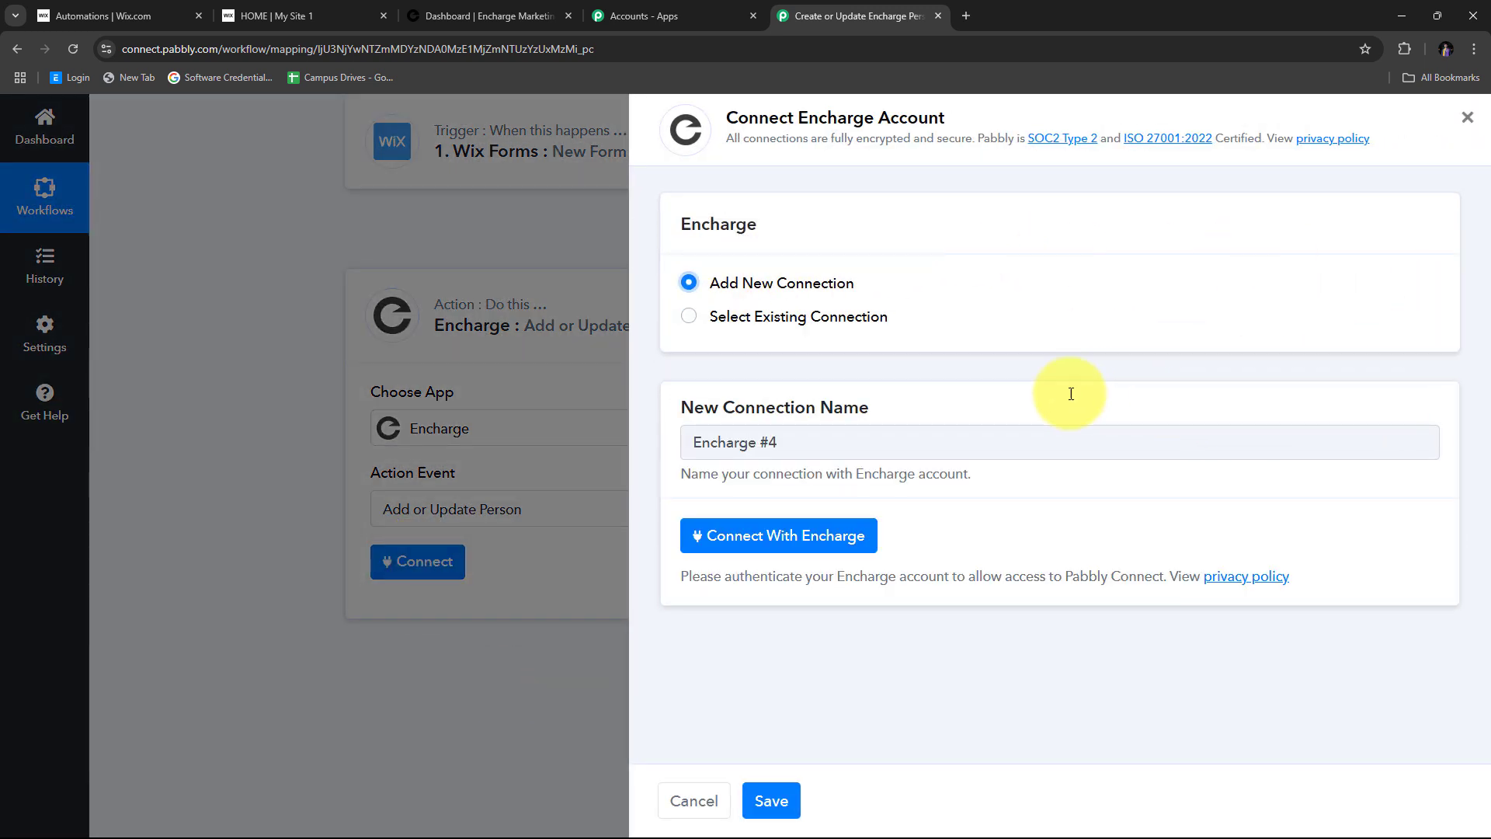
left_click(784, 543)
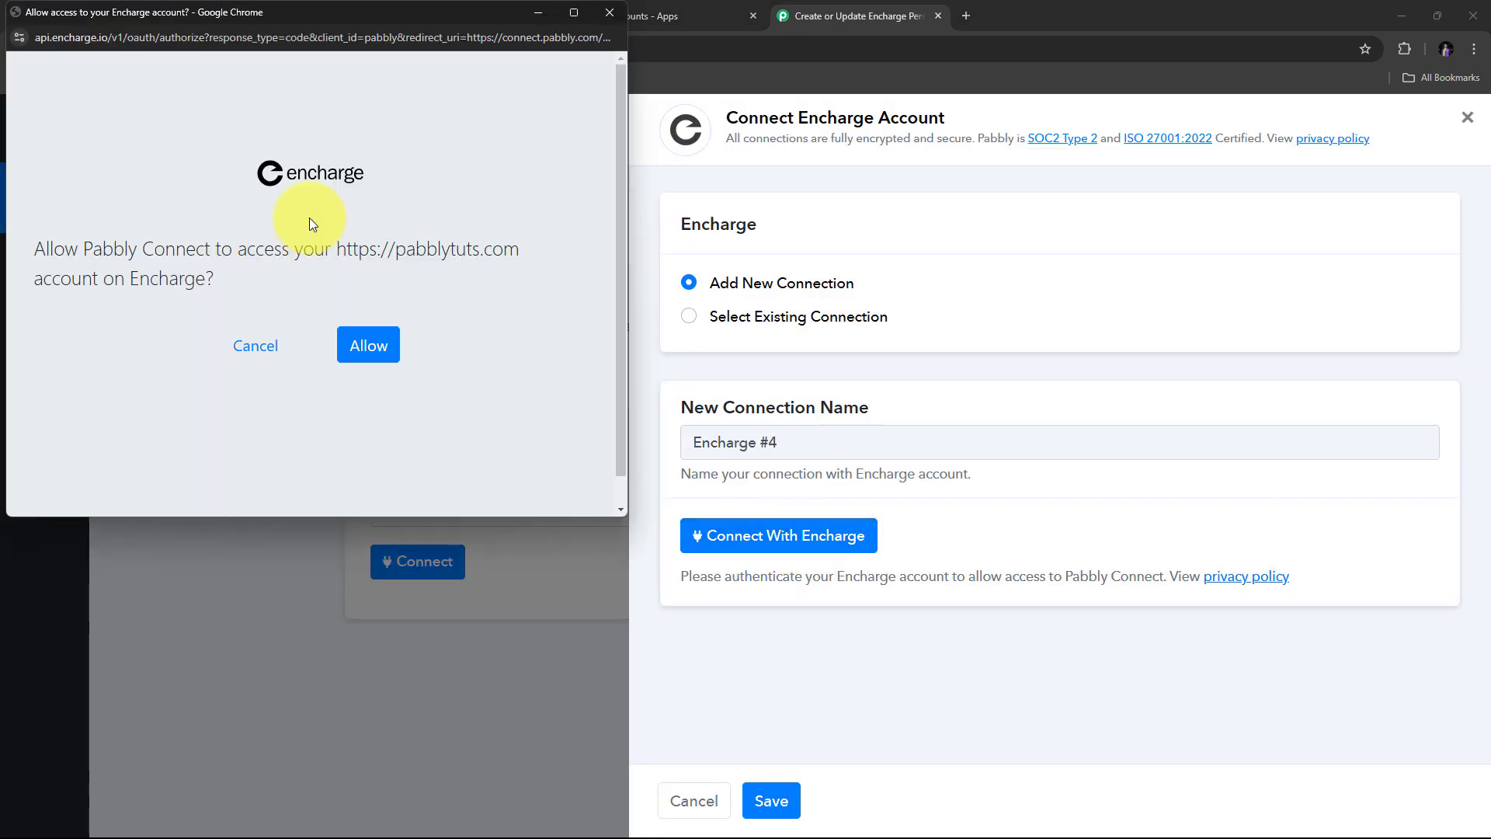
left_click(369, 349)
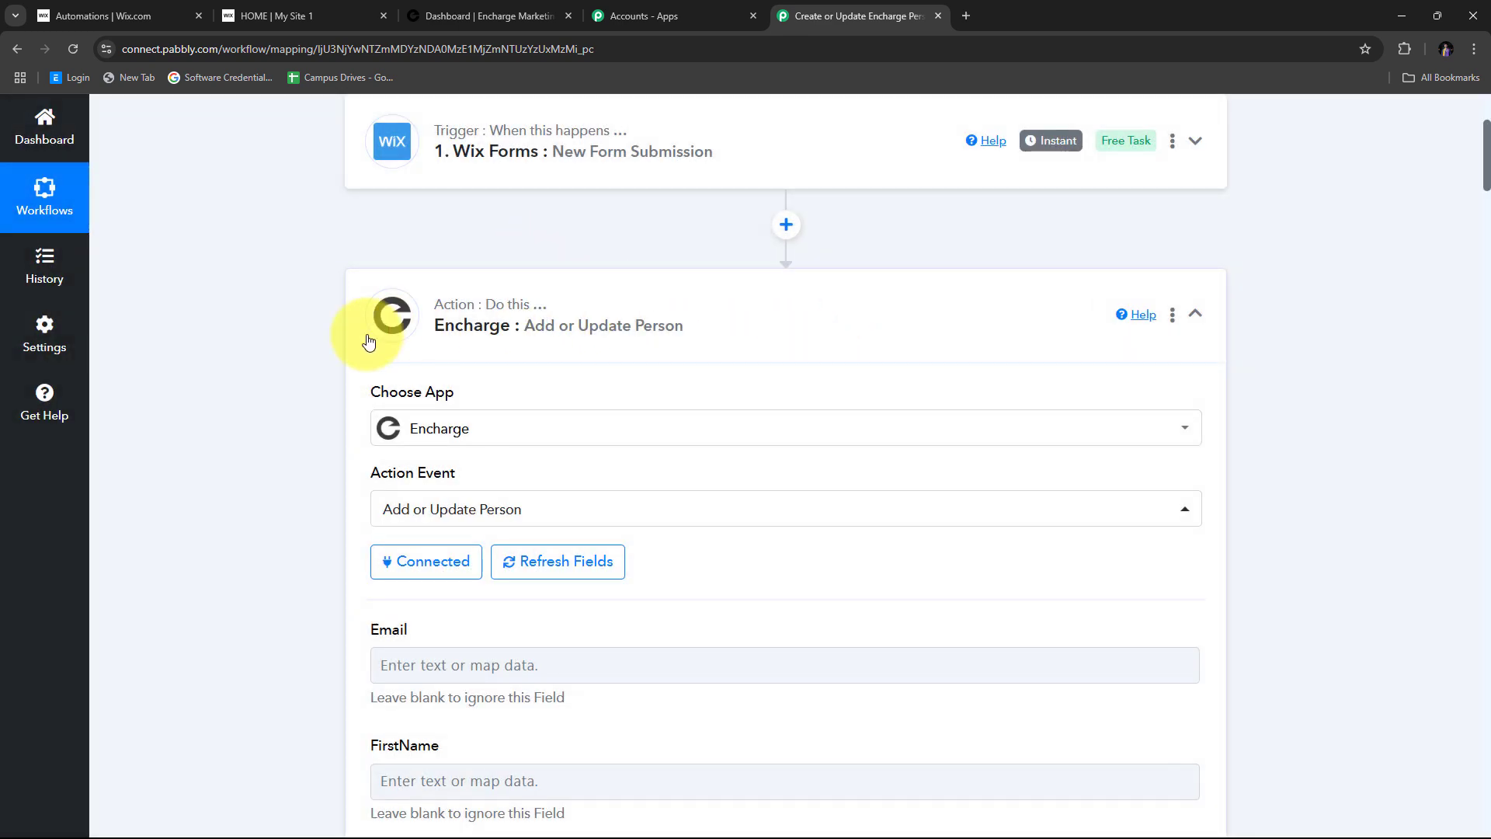
scroll(677, 386, "down", 6)
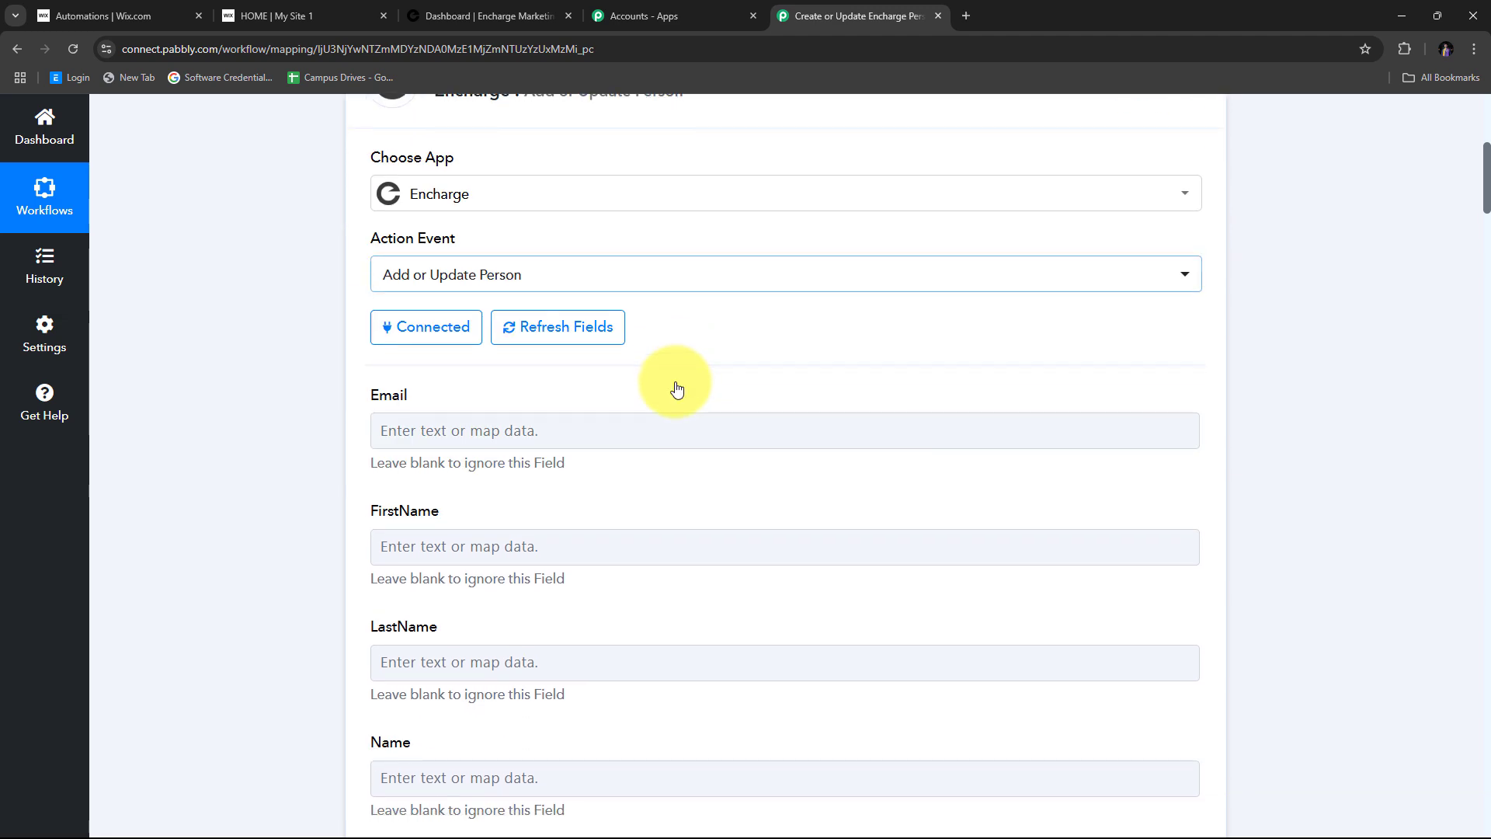
scroll(676, 386, "up", 3)
scroll(674, 380, "down", 2)
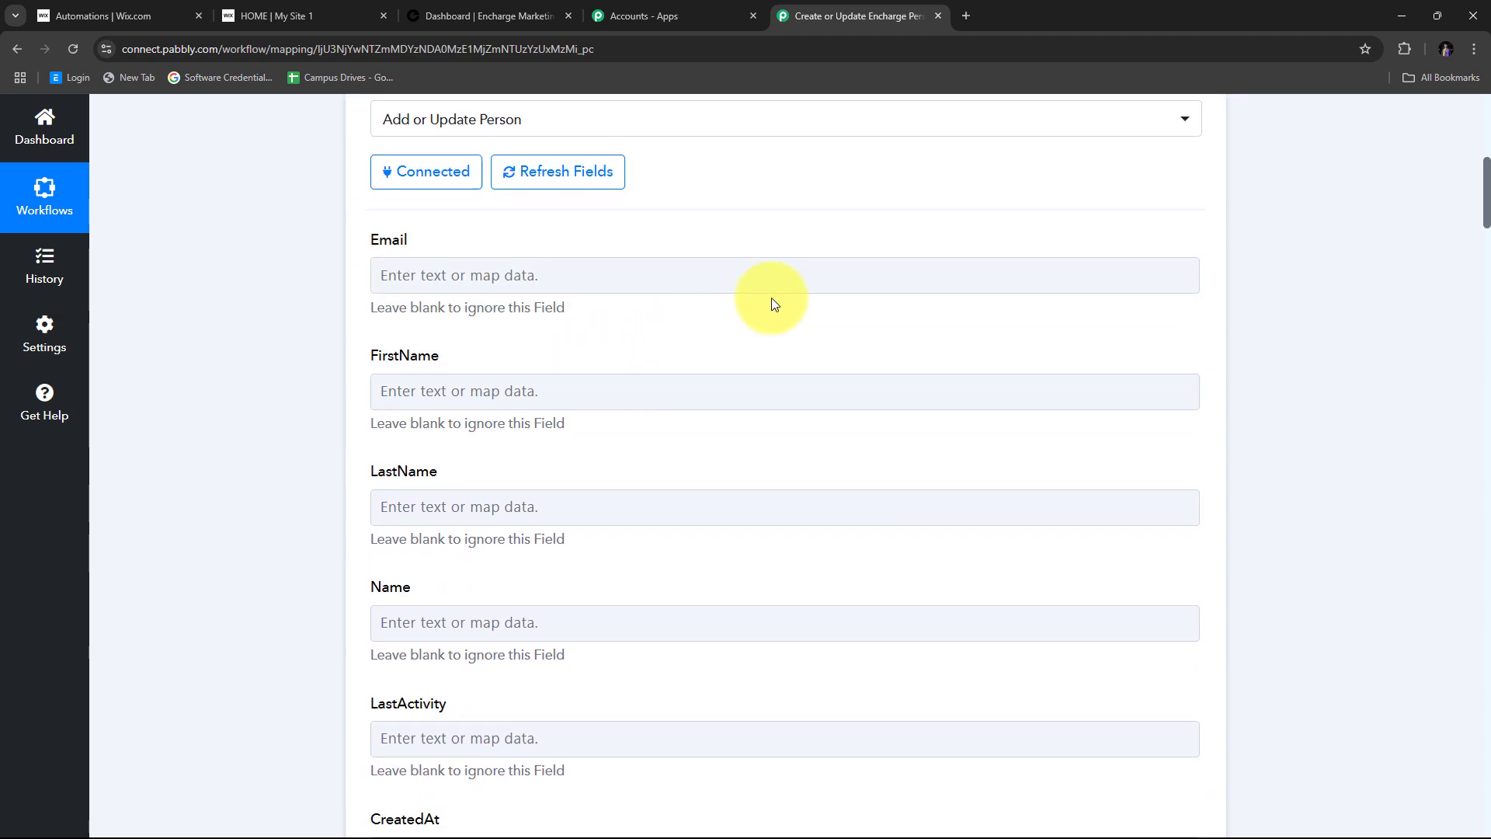
scroll(772, 300, "down", 7)
left_click(774, 312)
scroll(772, 299, "down", 4)
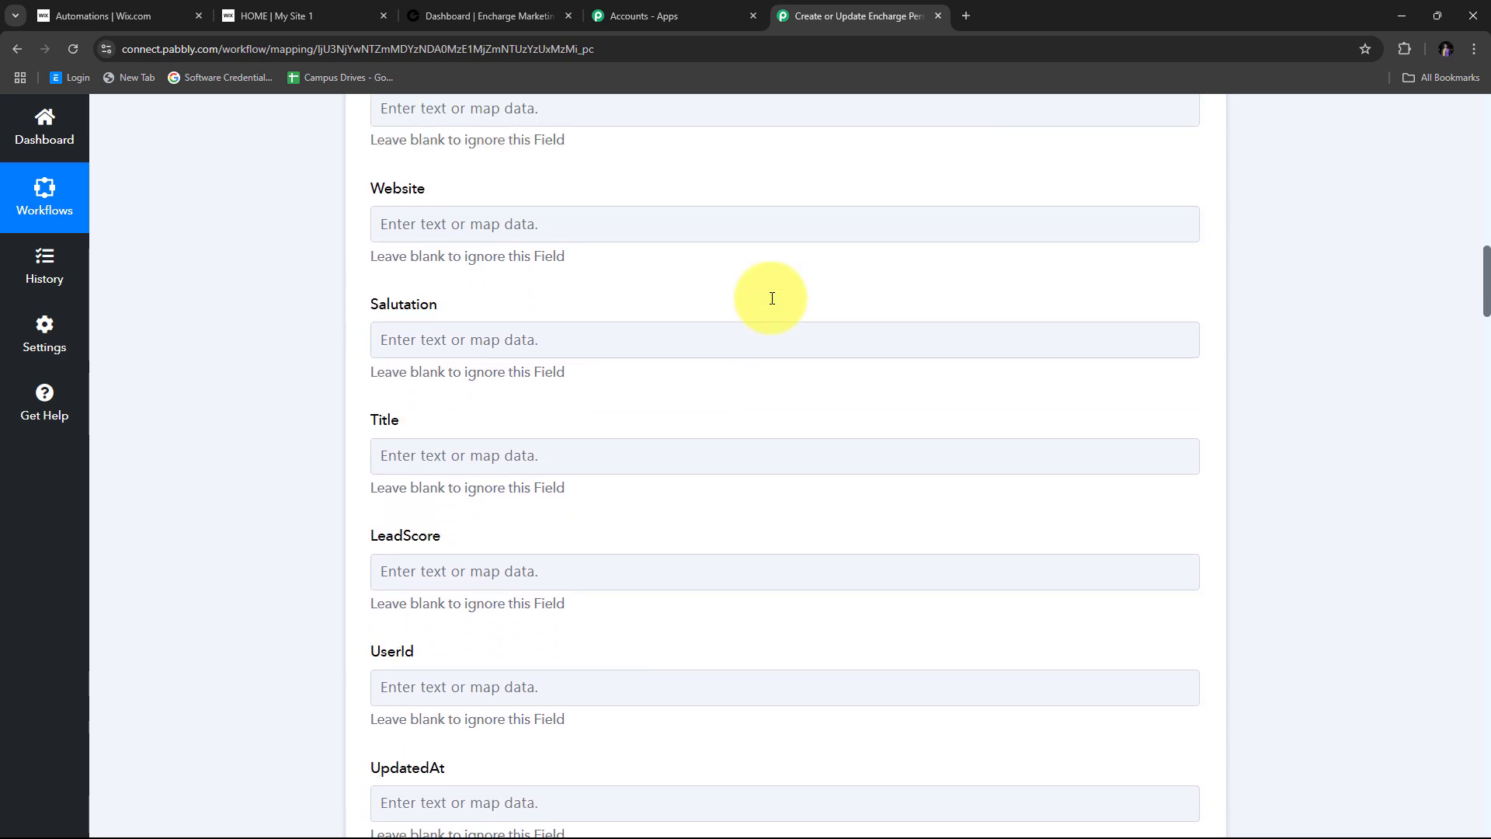
scroll(772, 299, "up", 9)
scroll(772, 299, "up", 4)
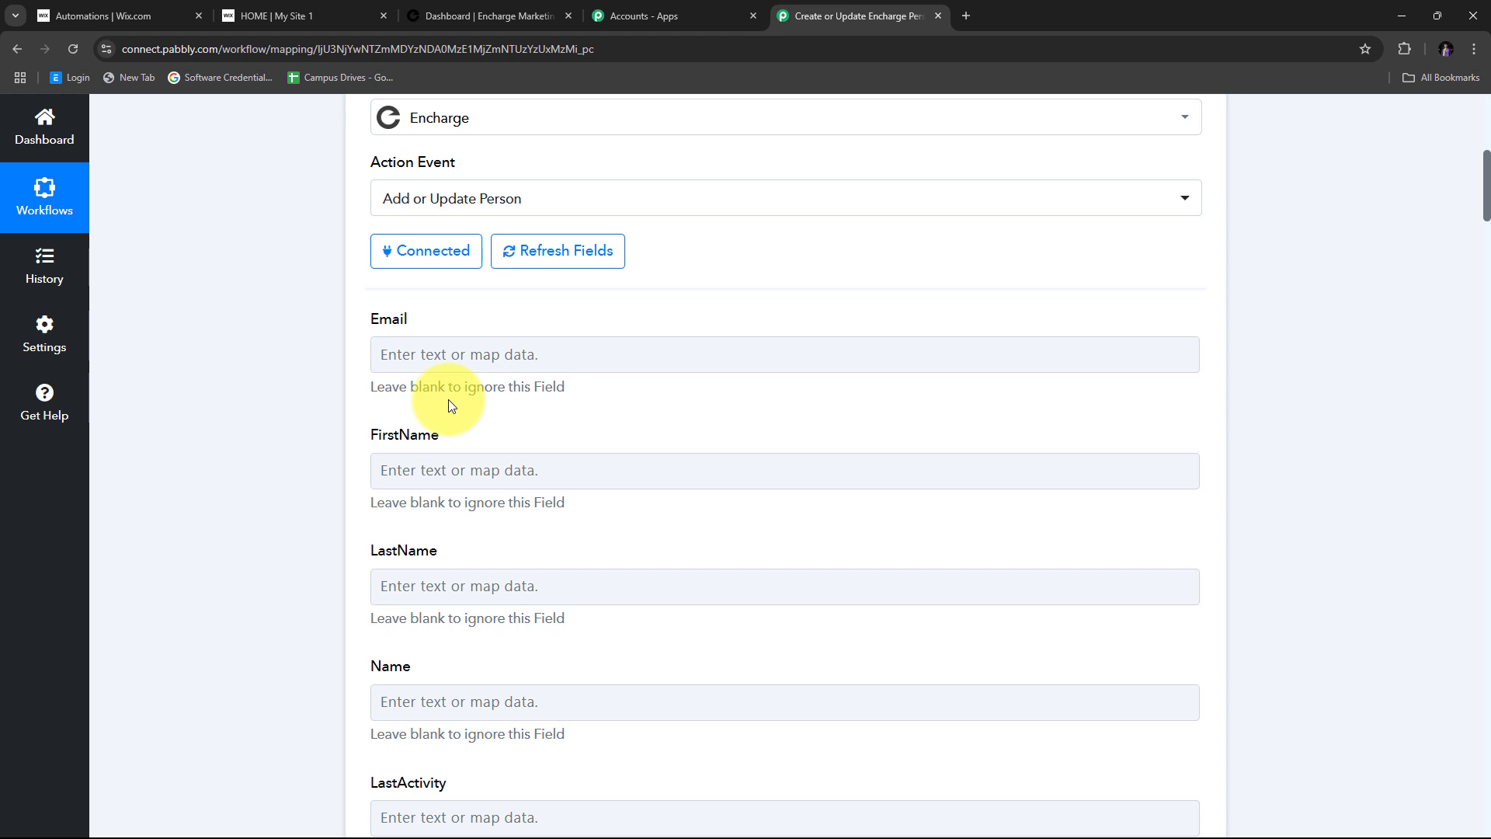
left_click(523, 366)
scroll(524, 370, "down", 1)
scroll(523, 366, "down", 2)
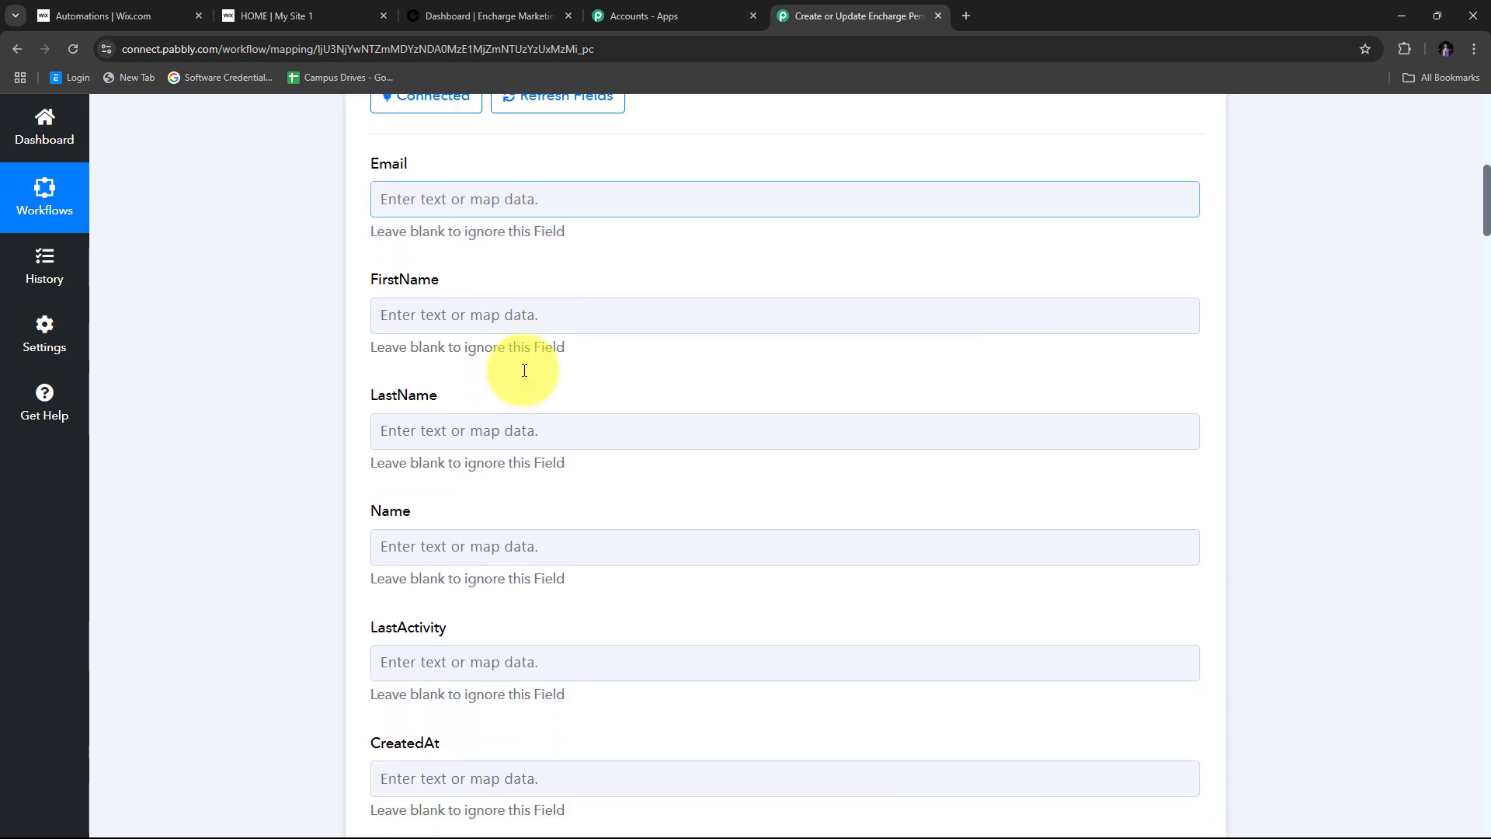
scroll(393, 389, "up", 2)
scroll(855, 403, "down", 4)
scroll(755, 443, "down", 3)
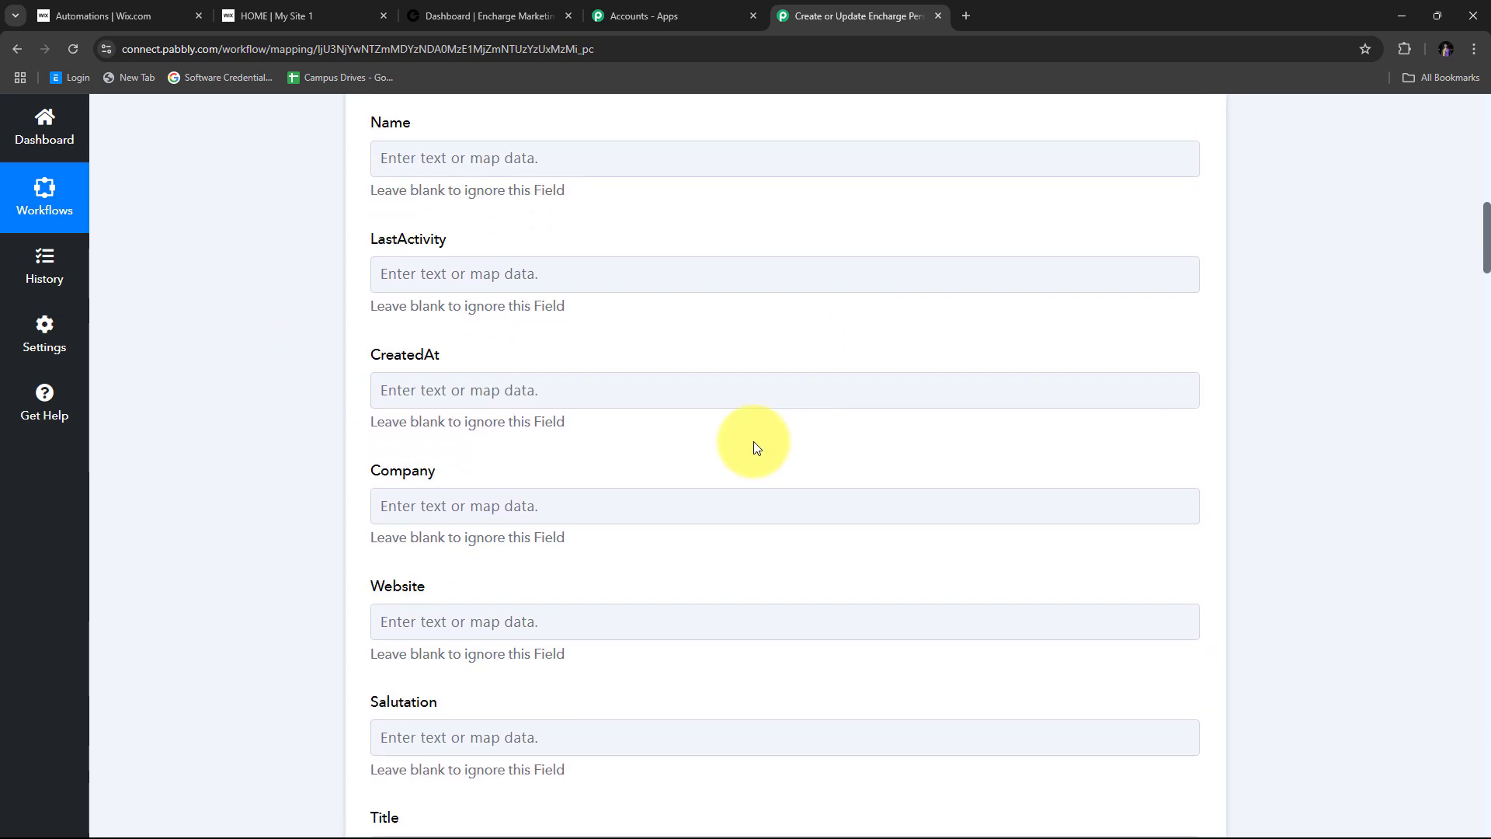
scroll(715, 456, "up", 6)
scroll(544, 388, "up", 1)
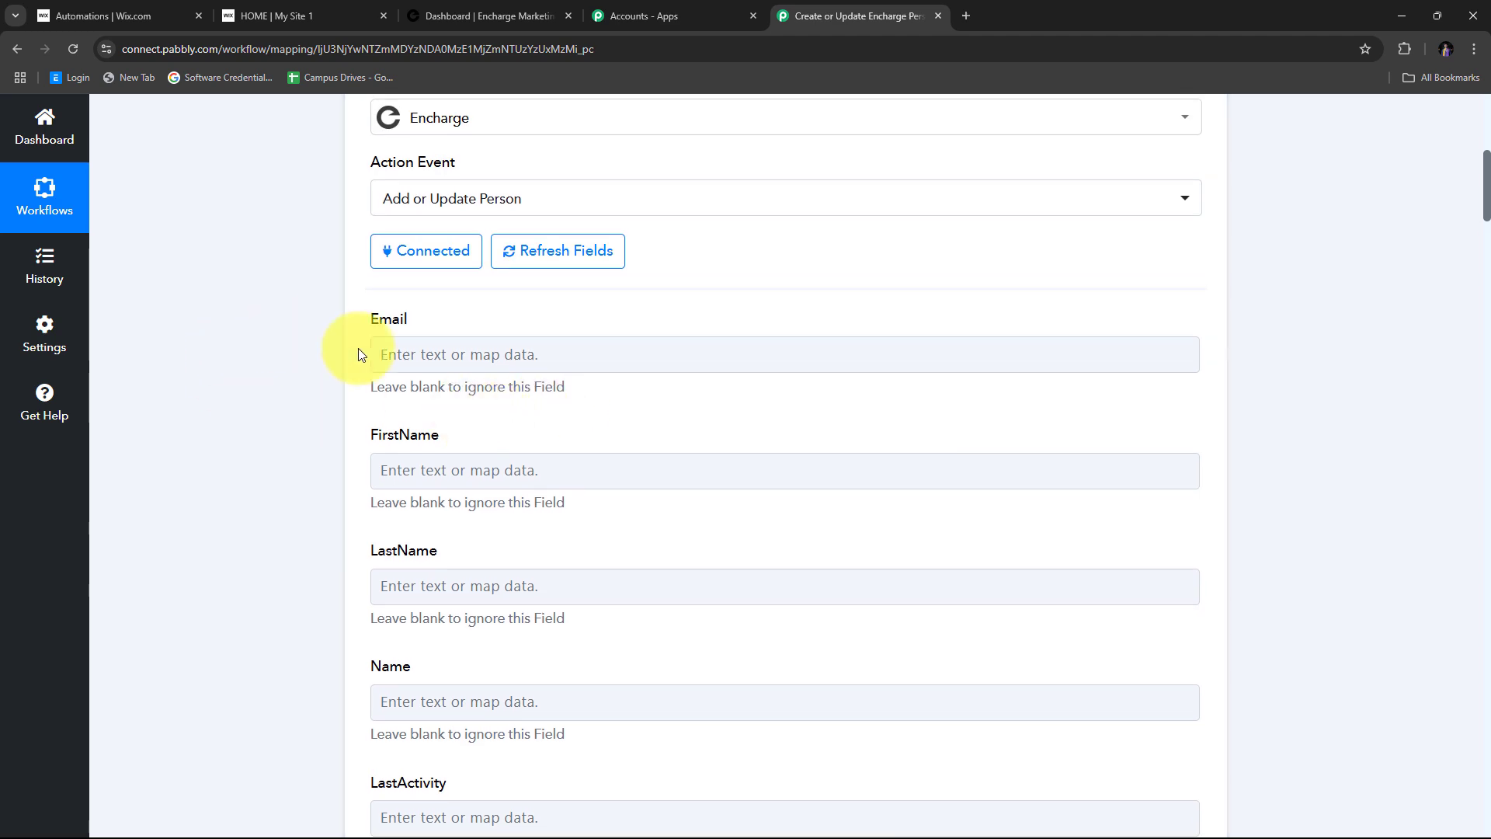
scroll(393, 354, "down", 5)
scroll(390, 383, "up", 4)
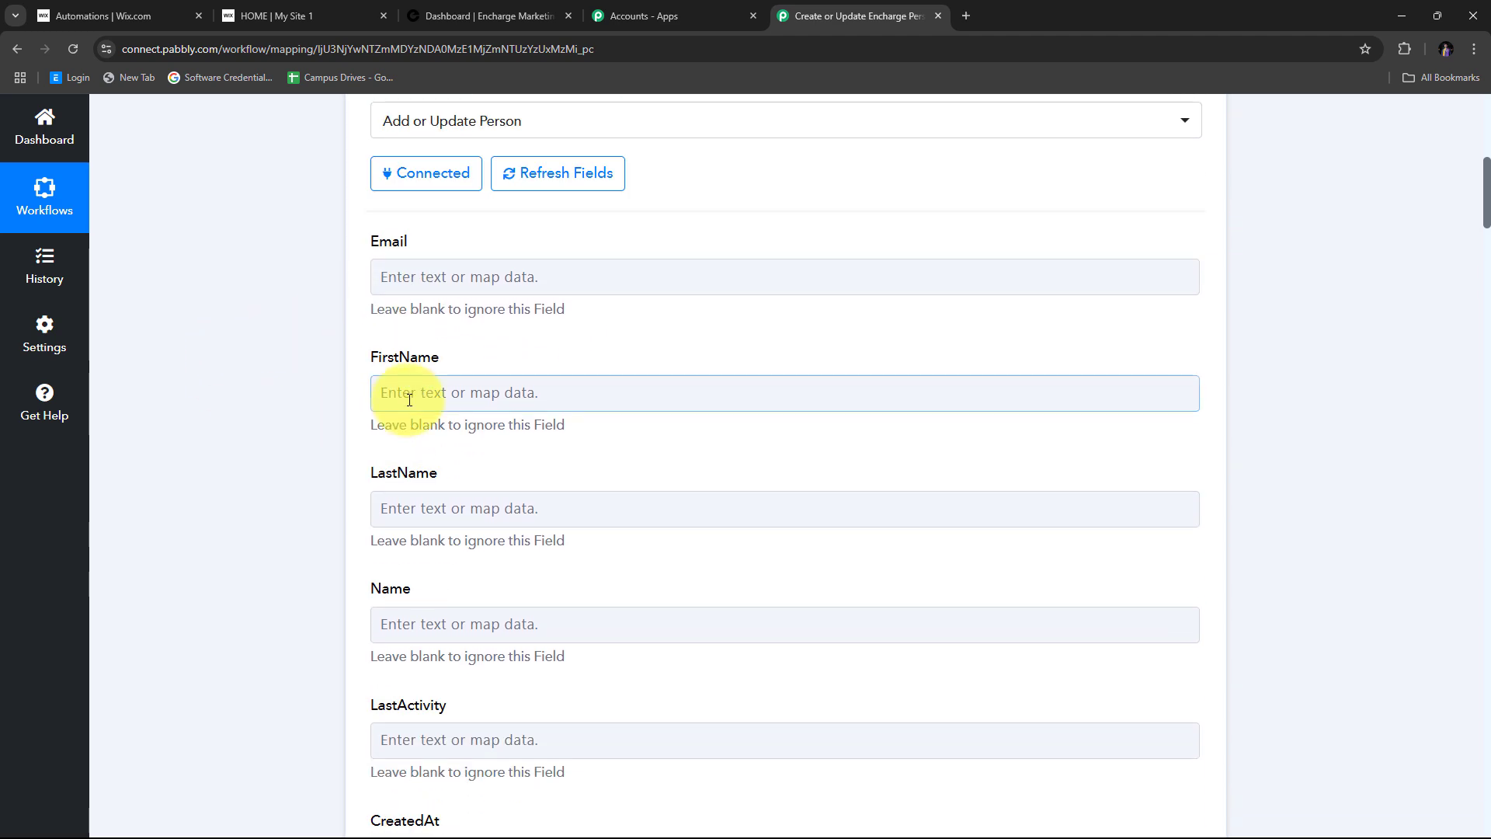
scroll(409, 399, "up", 1)
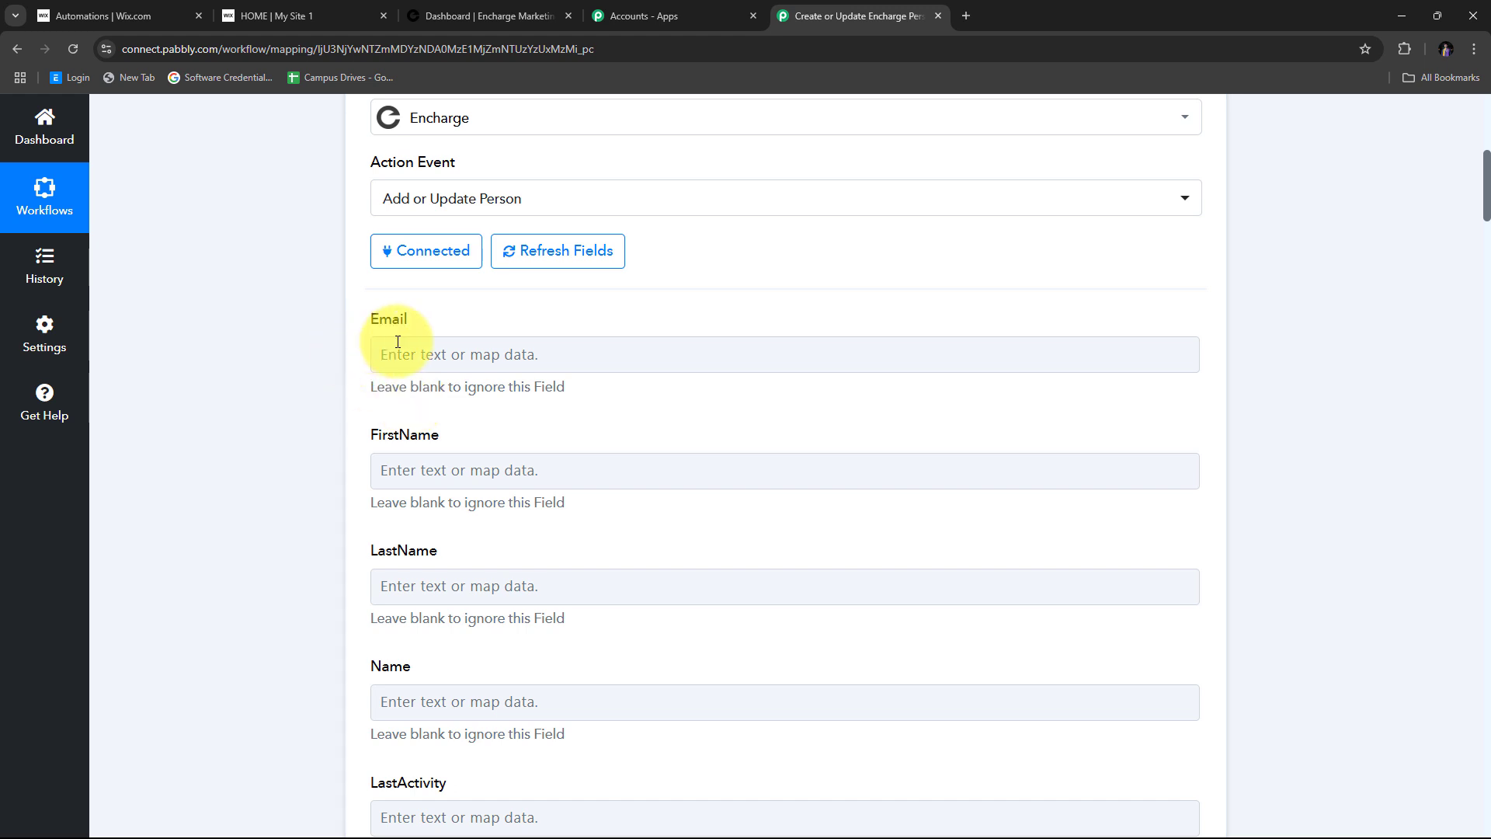
- Map the submitted e-mail into Email and the Dummy value into FirstName
left_click(432, 355)
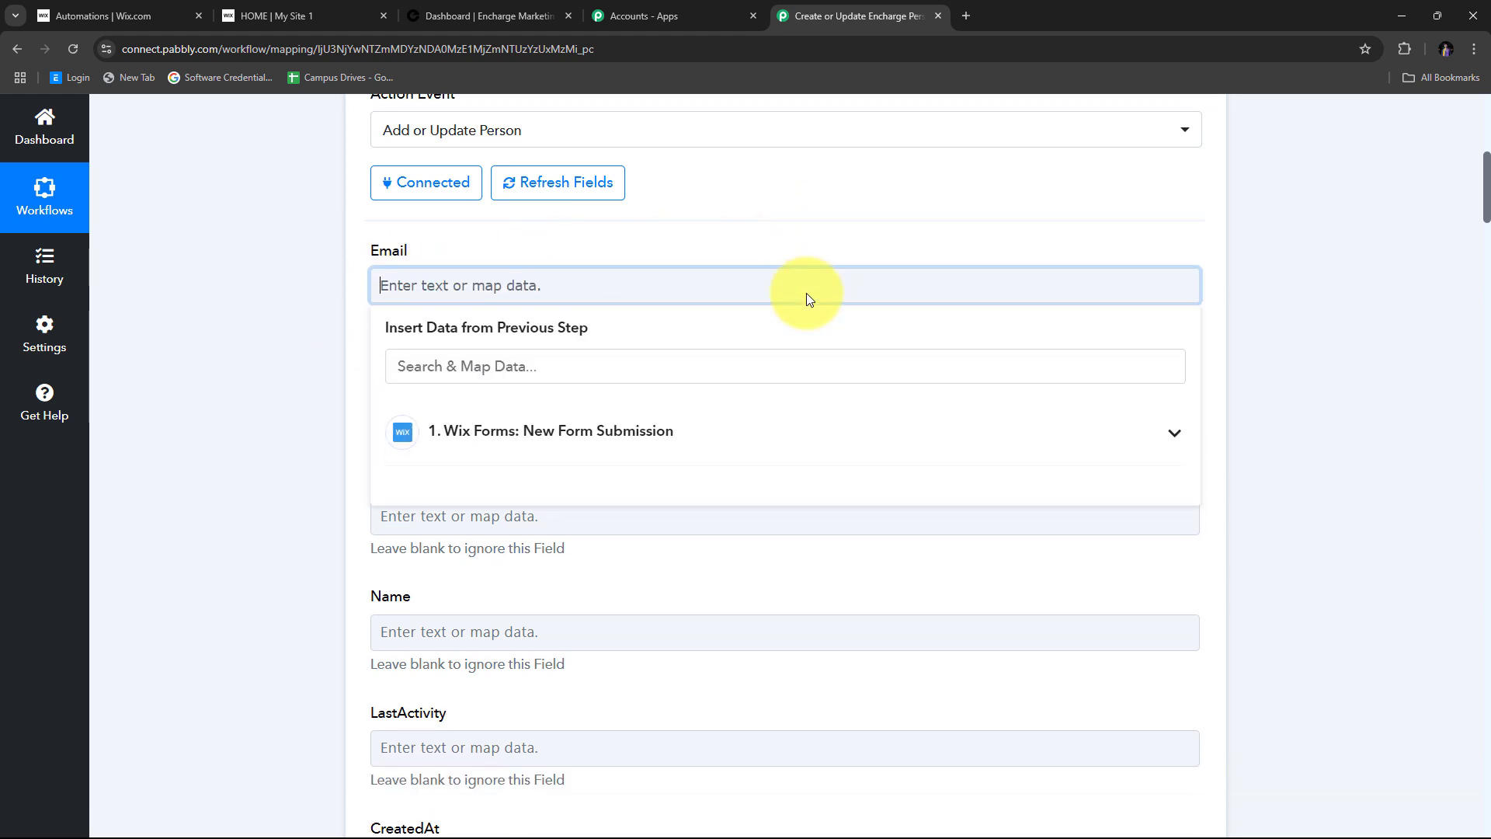
left_click(533, 421)
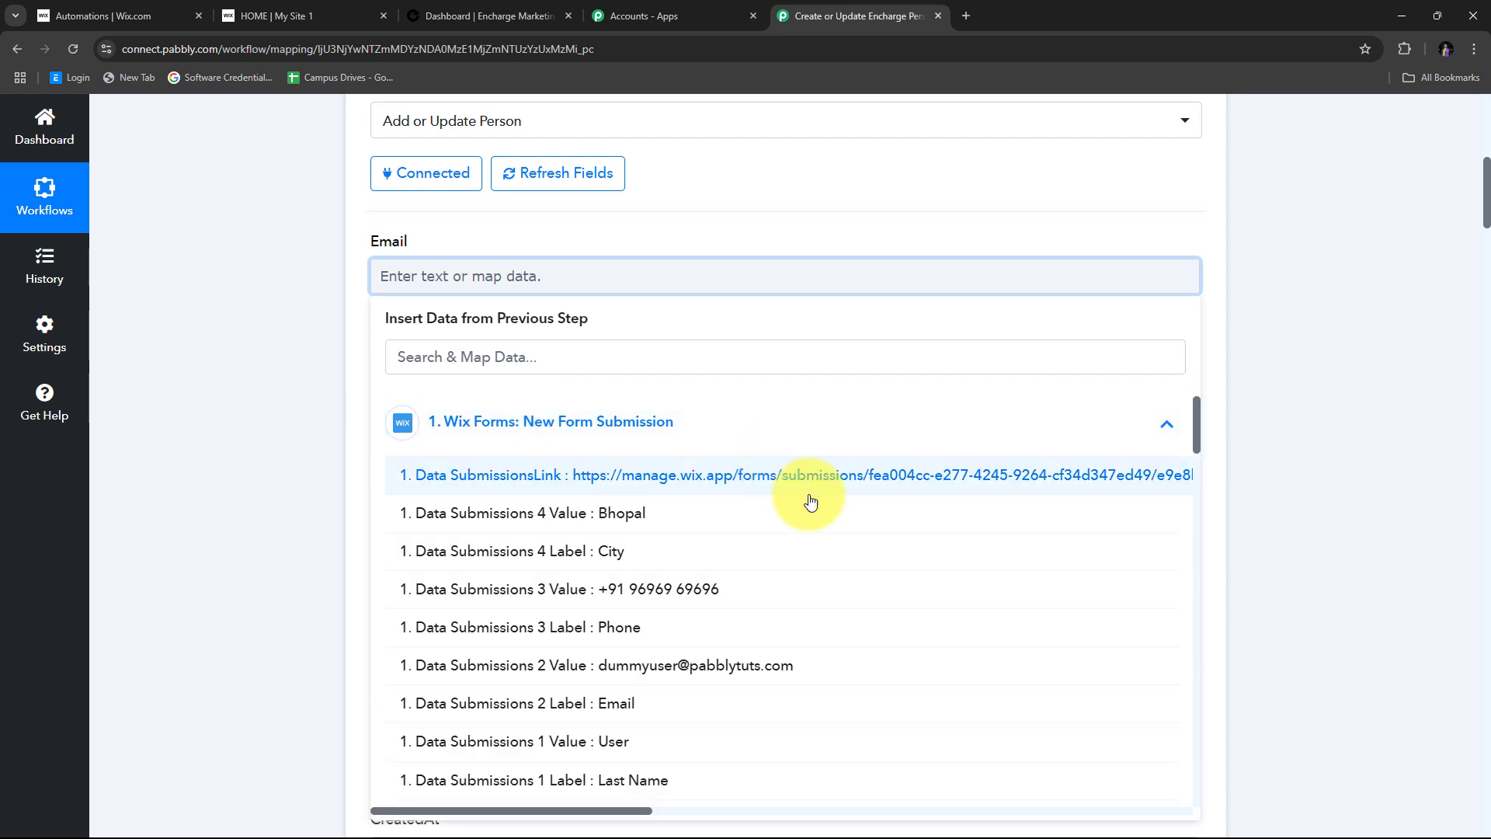
left_click(633, 666)
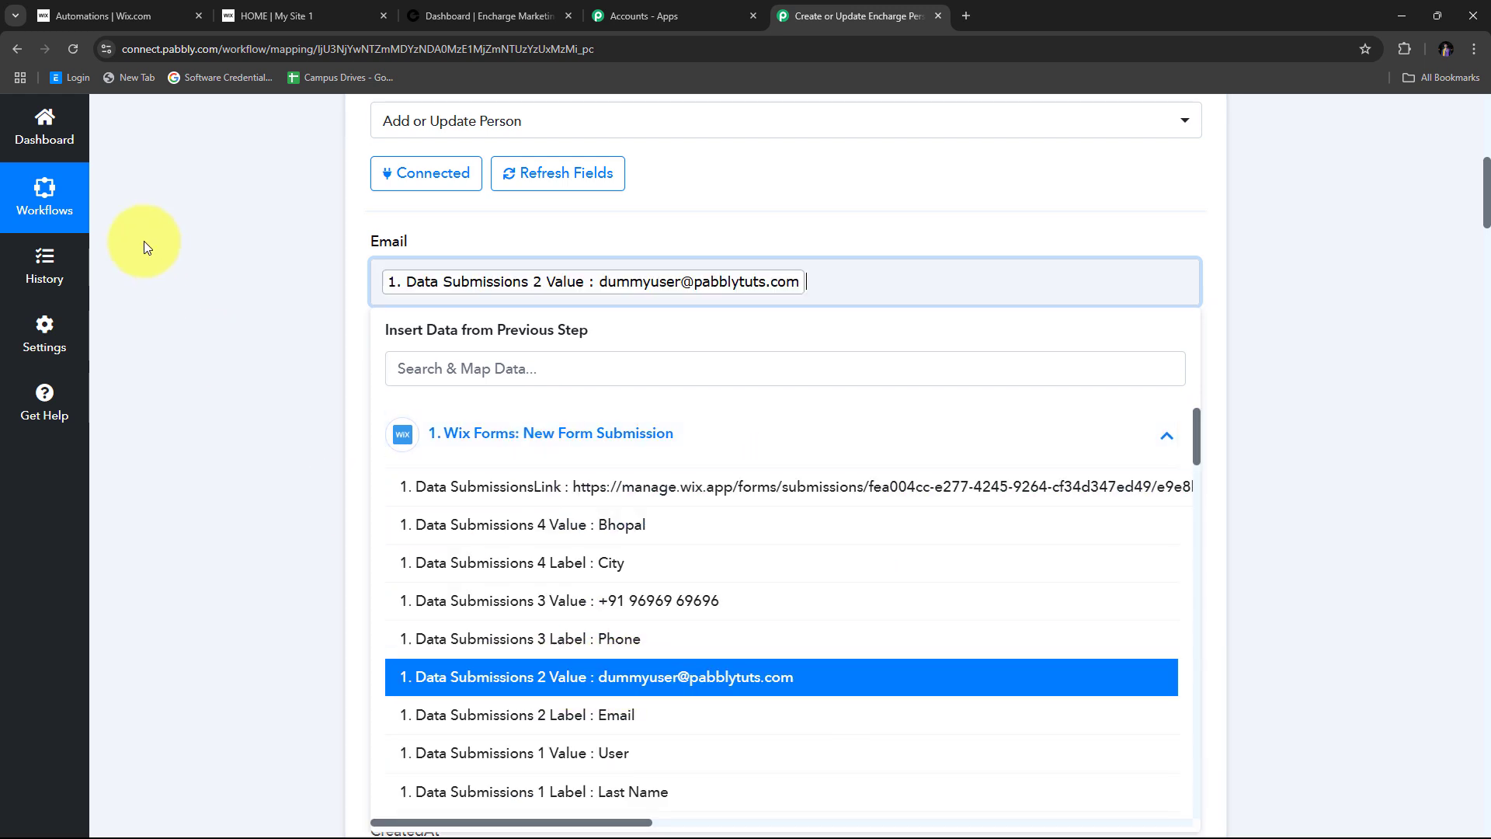
left_click(146, 239)
scroll(489, 365, "down", 2)
left_click(452, 250)
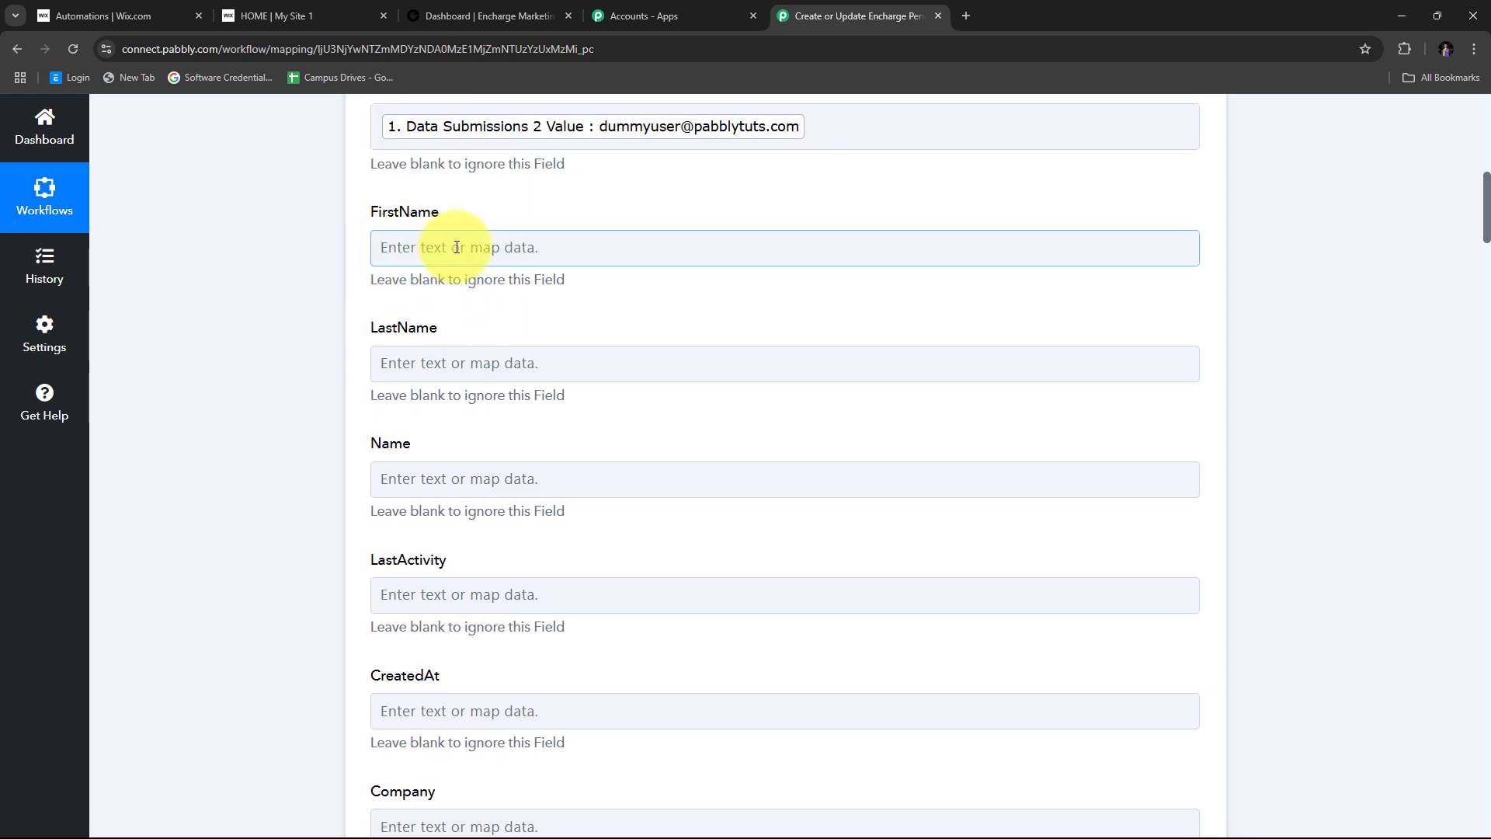
left_click(456, 393)
scroll(634, 592, "down", 2)
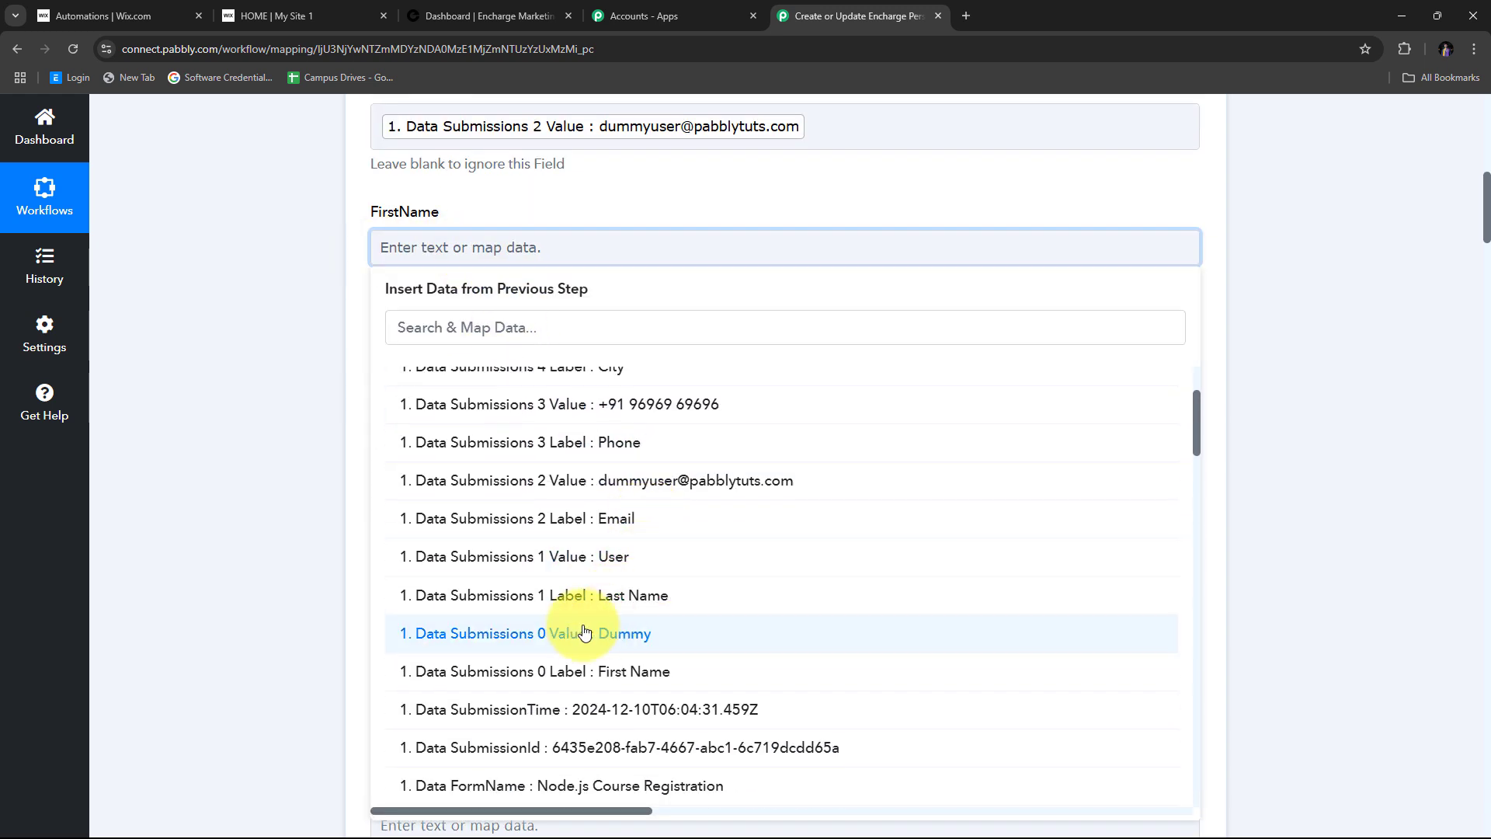
left_click(631, 637)
left_click(261, 338)
scroll(515, 293, "down", 1)
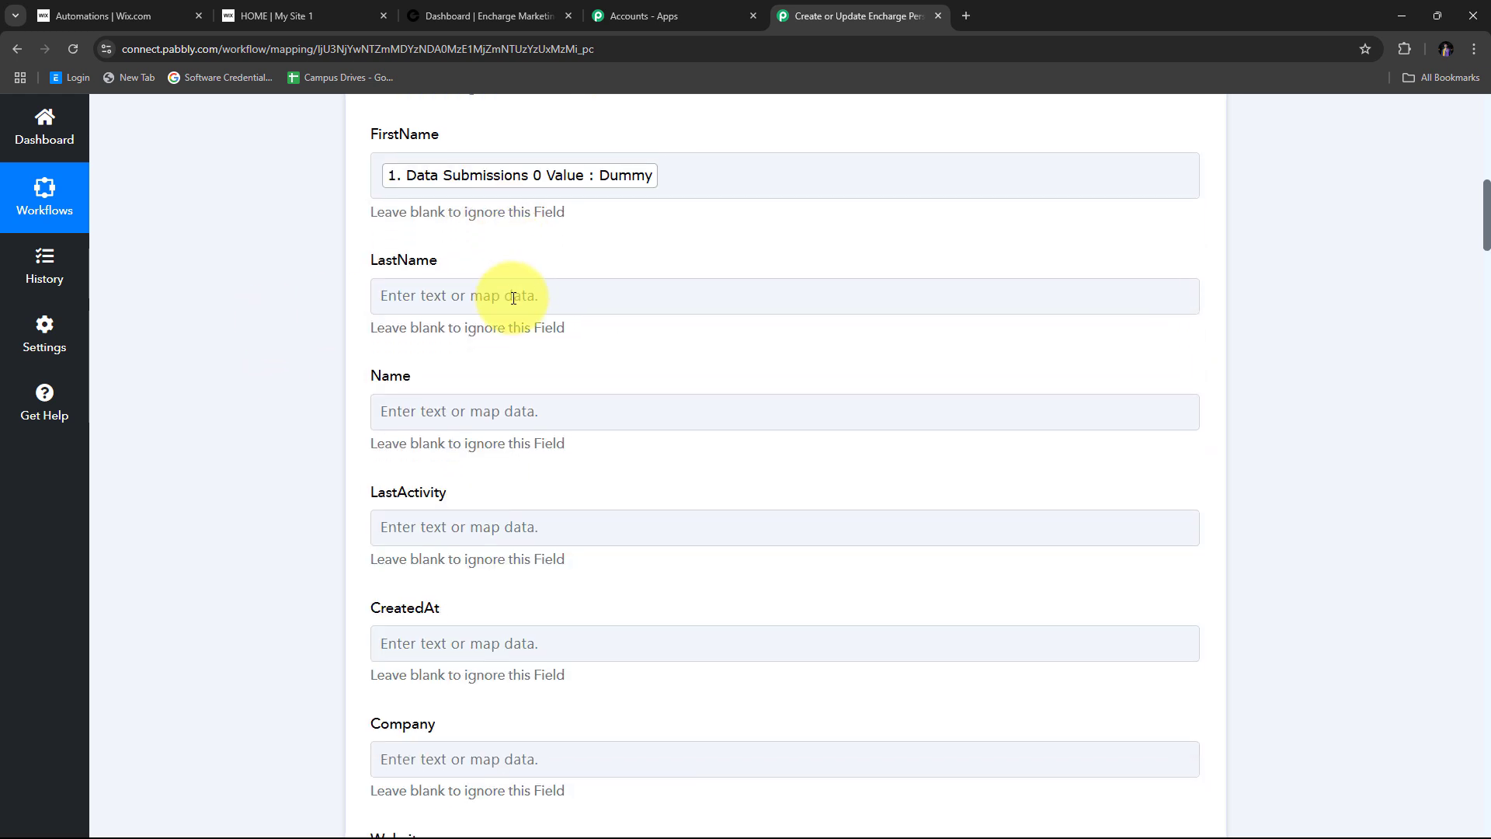
- Map User into LastName and Dummy plus User into the Name field
left_click(439, 299)
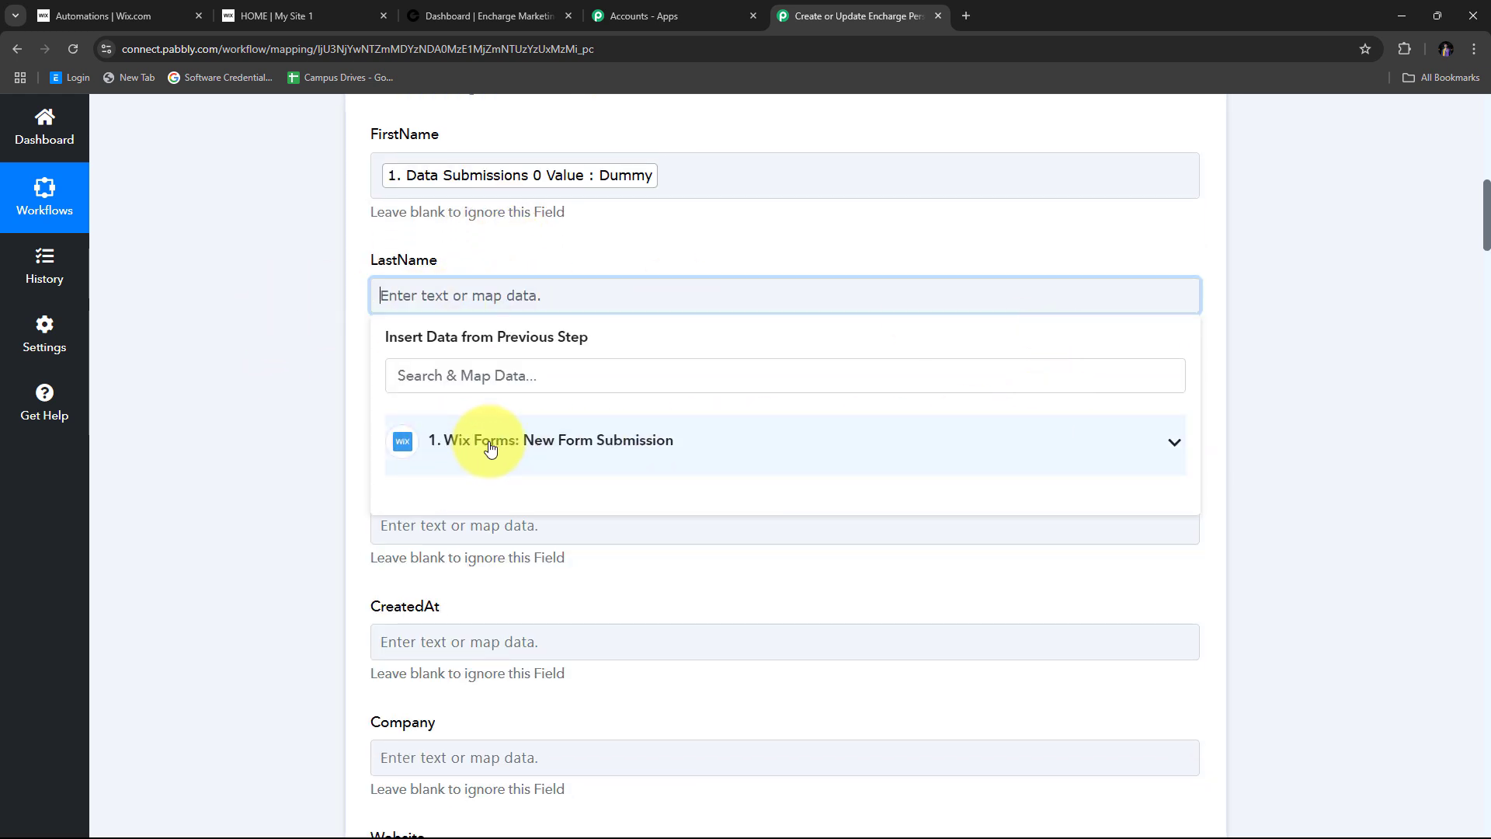
left_click(584, 444)
scroll(759, 483, "down", 4)
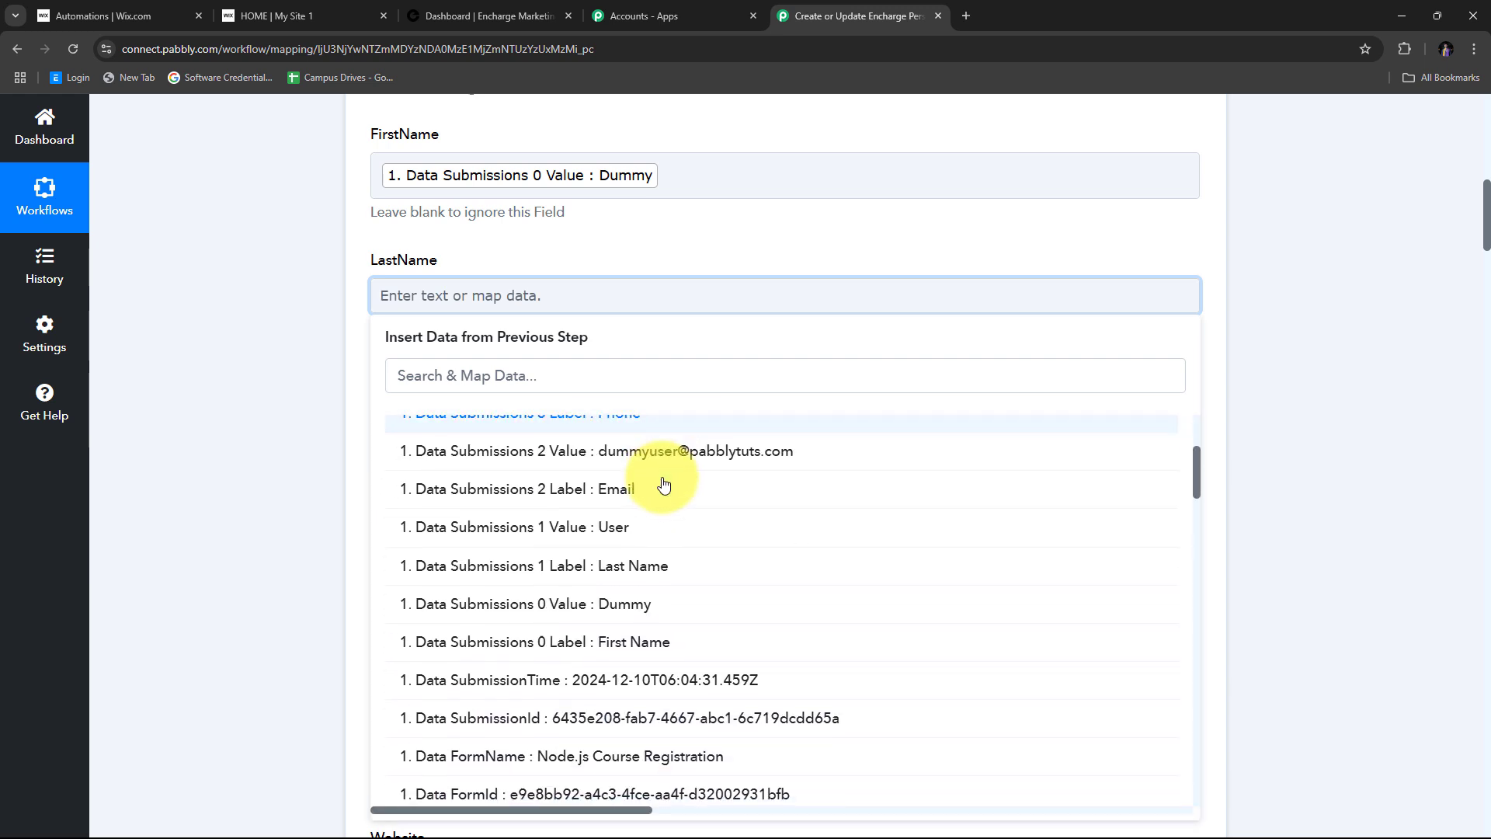
left_click(619, 536)
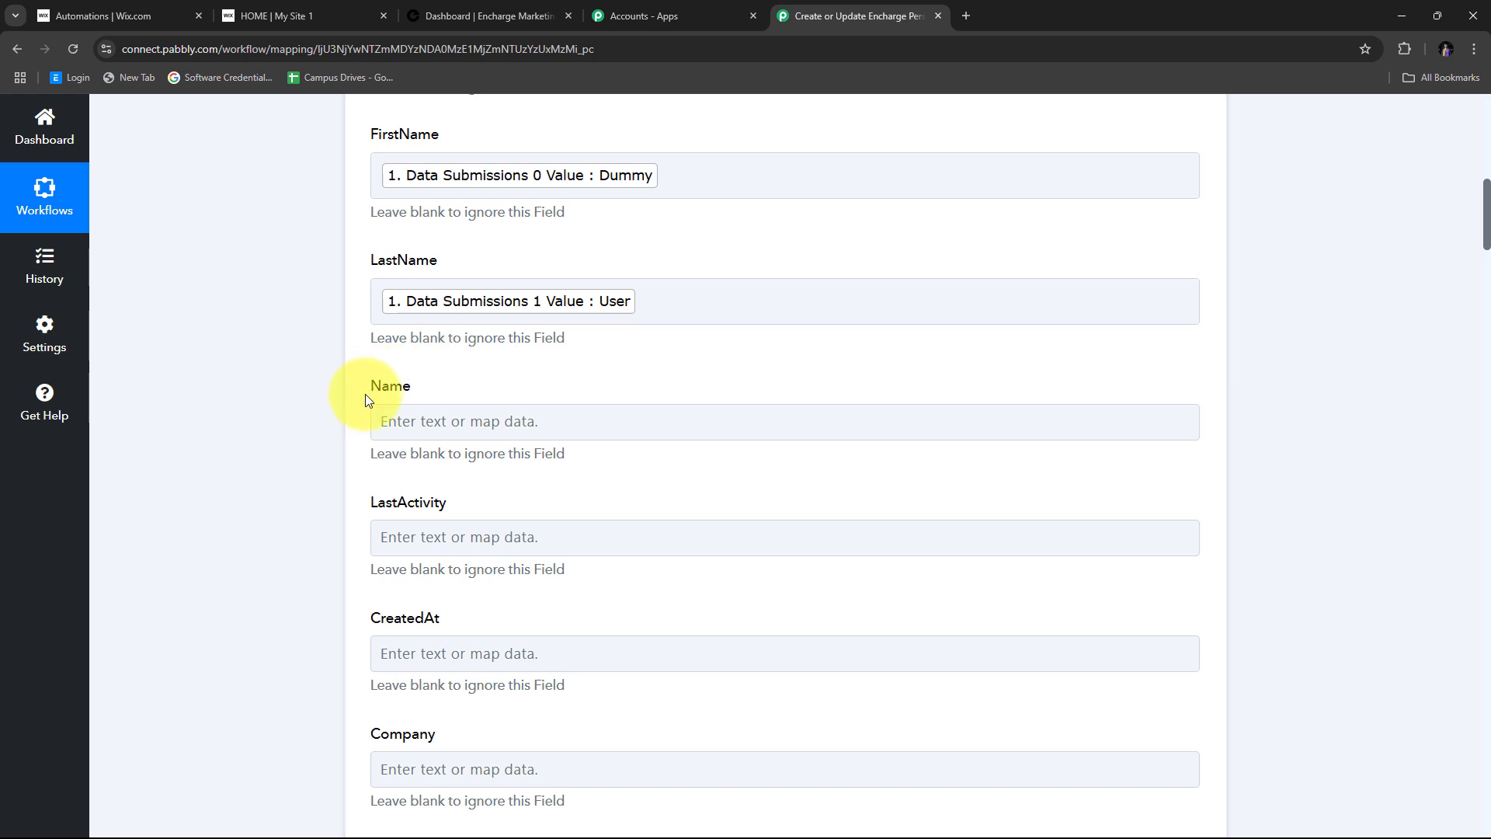
left_click(436, 421)
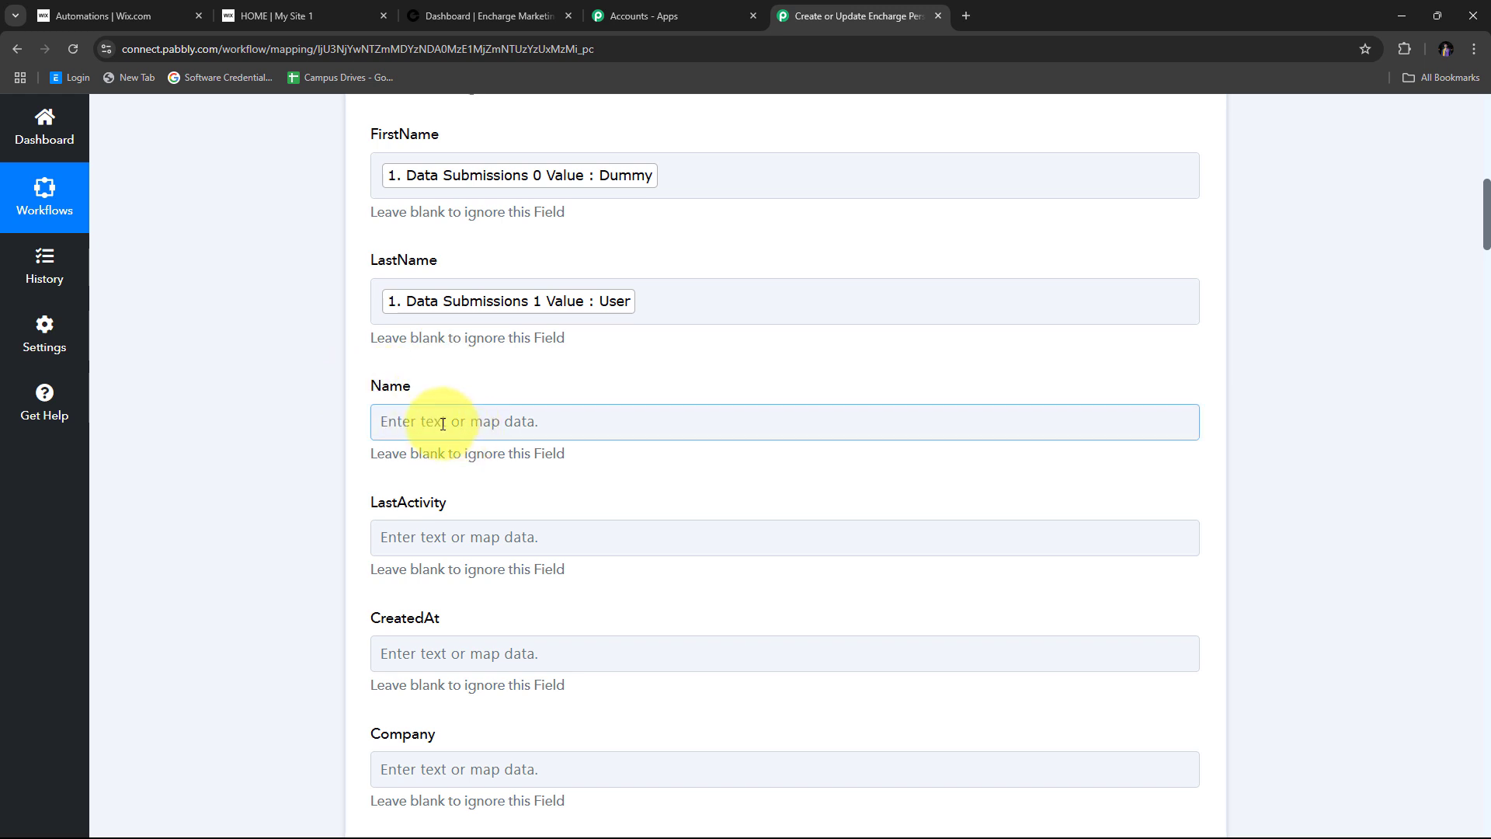
left_click(443, 424)
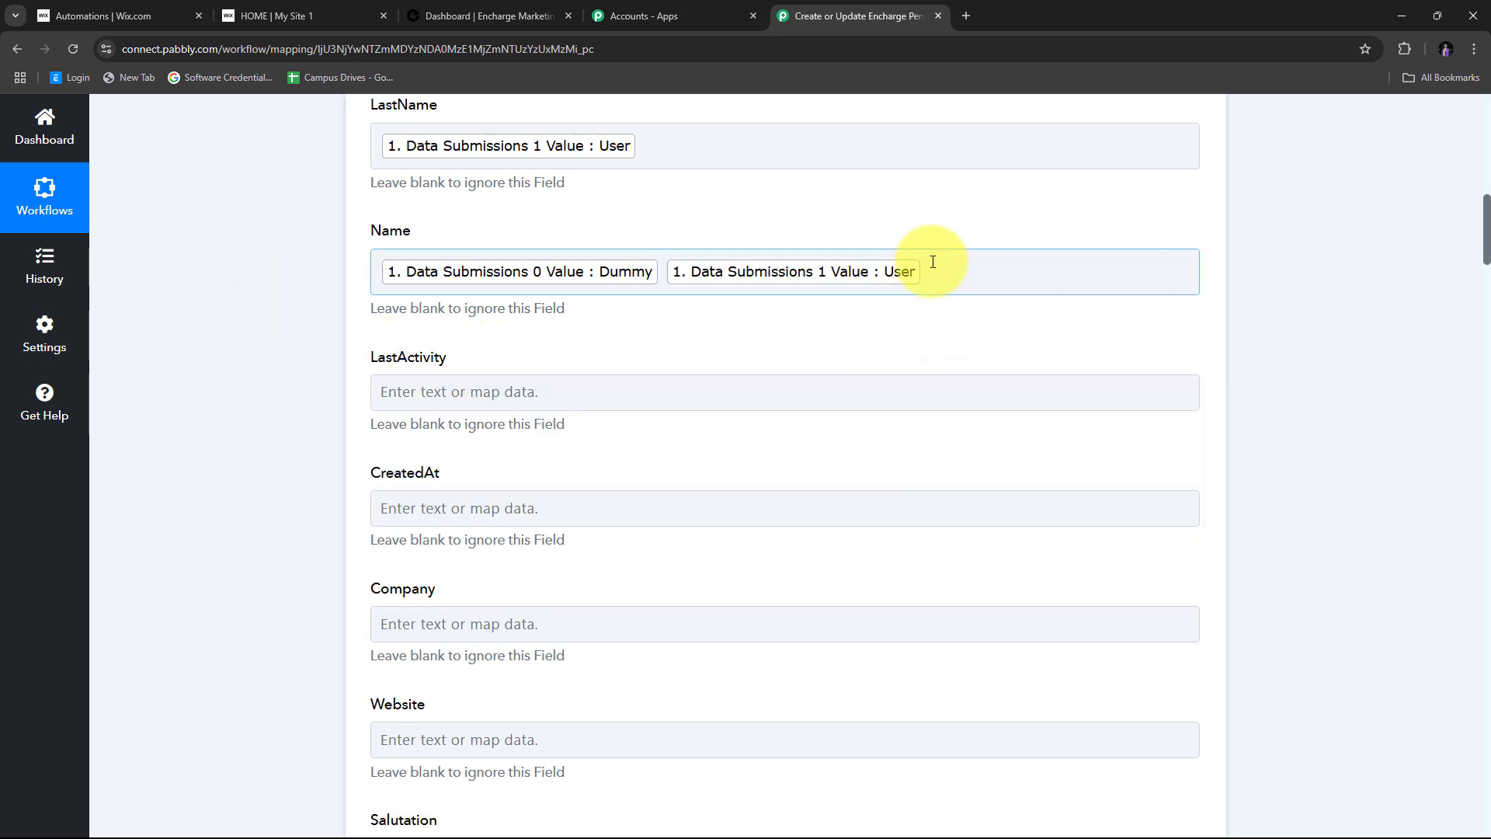
- Open the Phone field's data choices and review the mapped fields down to the Save buttons
scroll(652, 266, "down", 6)
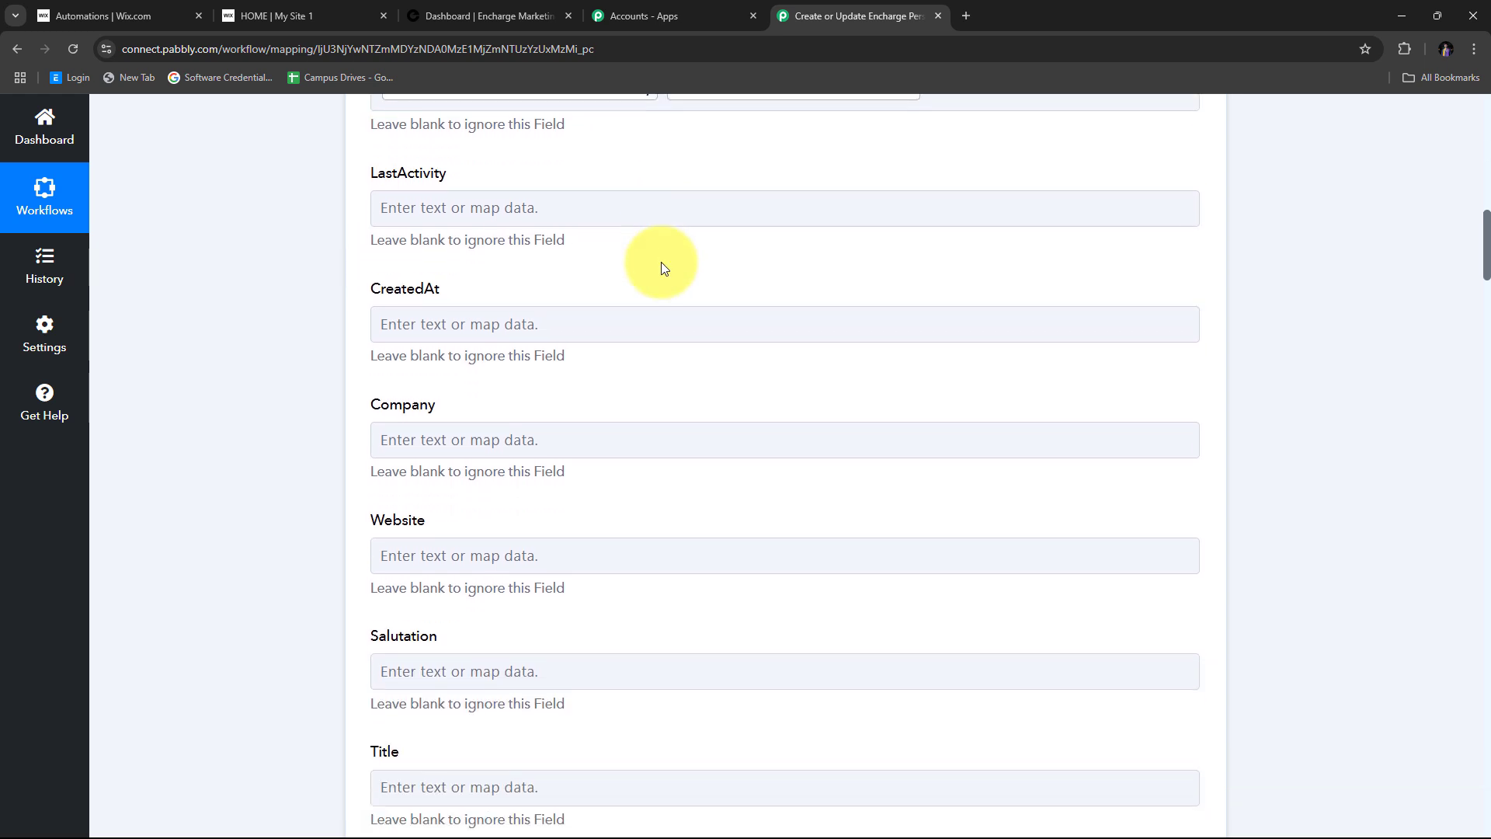
scroll(664, 268, "down", 10)
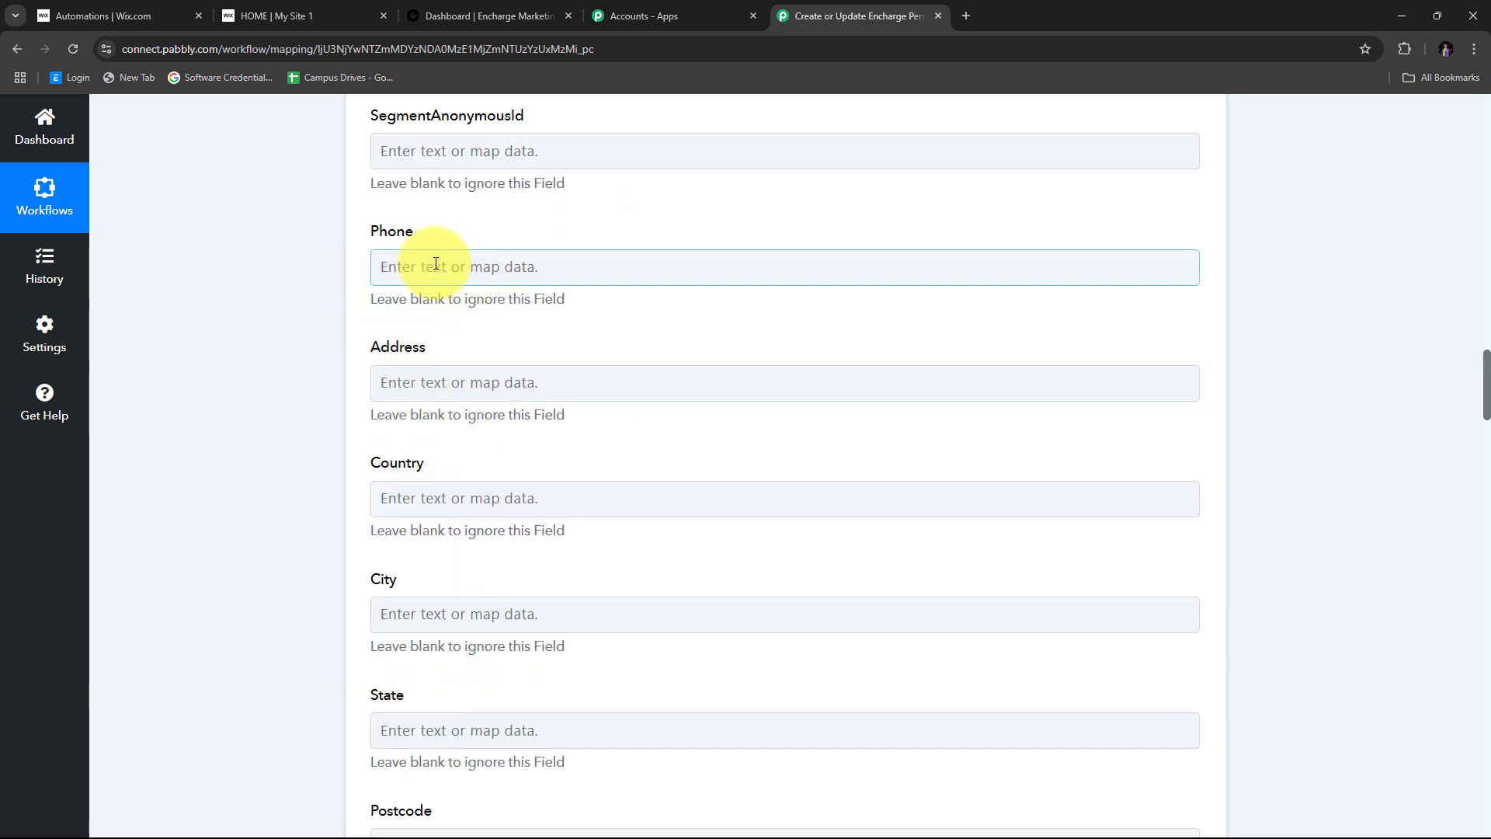
left_click(406, 266)
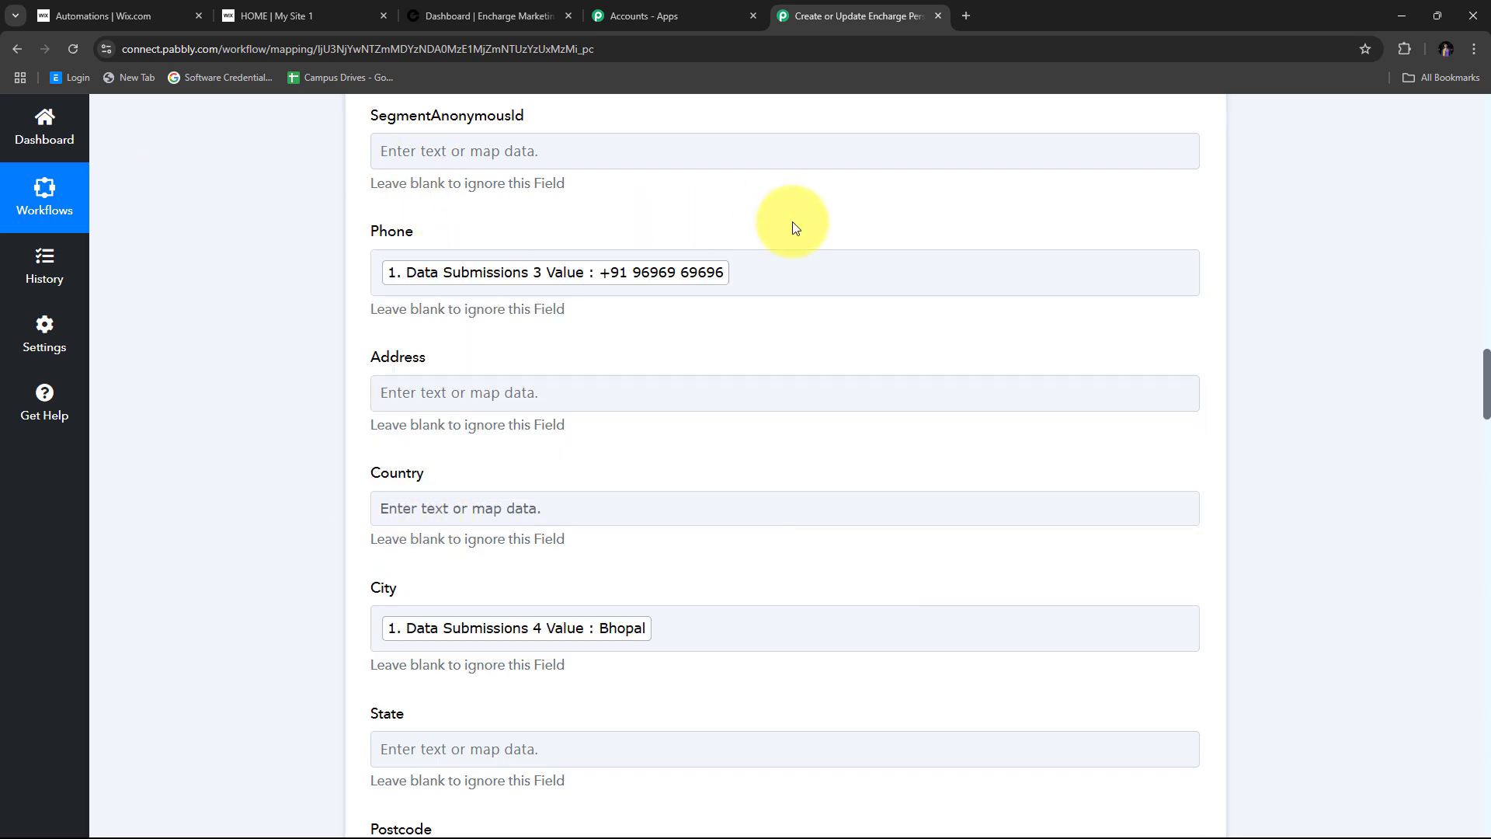
scroll(800, 233, "up", 7)
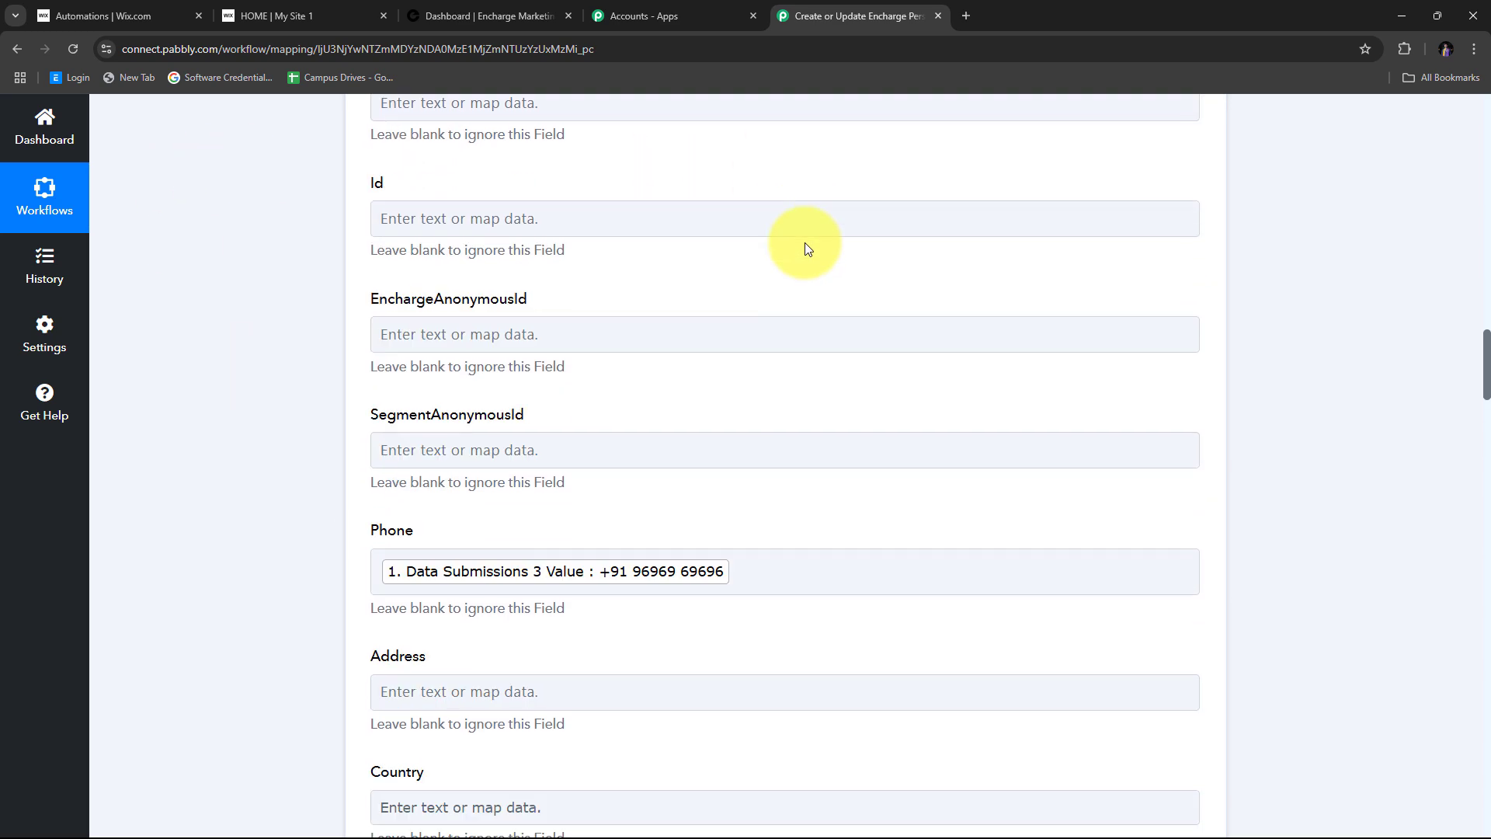
scroll(739, 263, "up", 15)
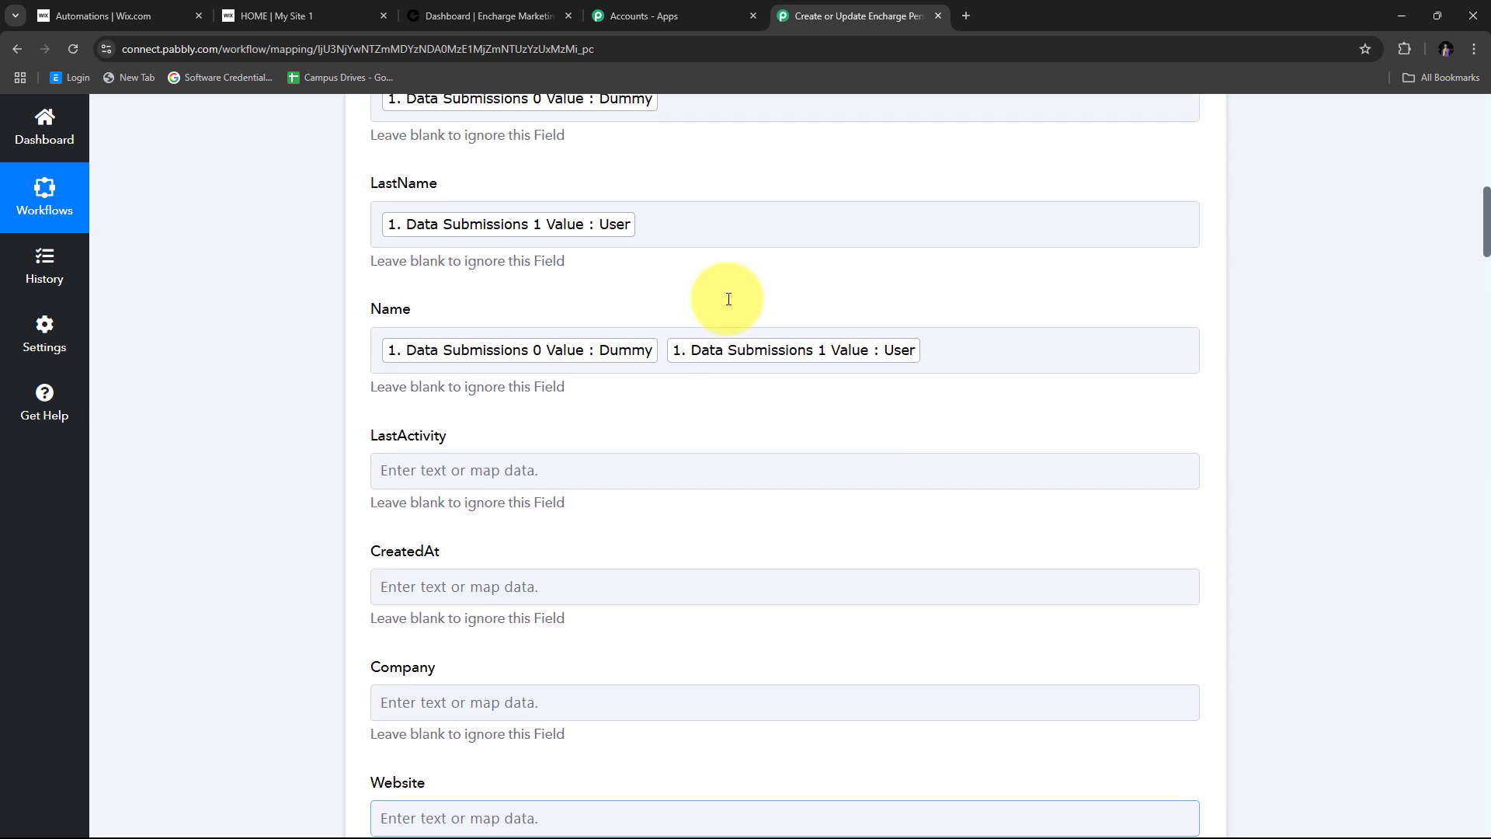
scroll(733, 297, "up", 1)
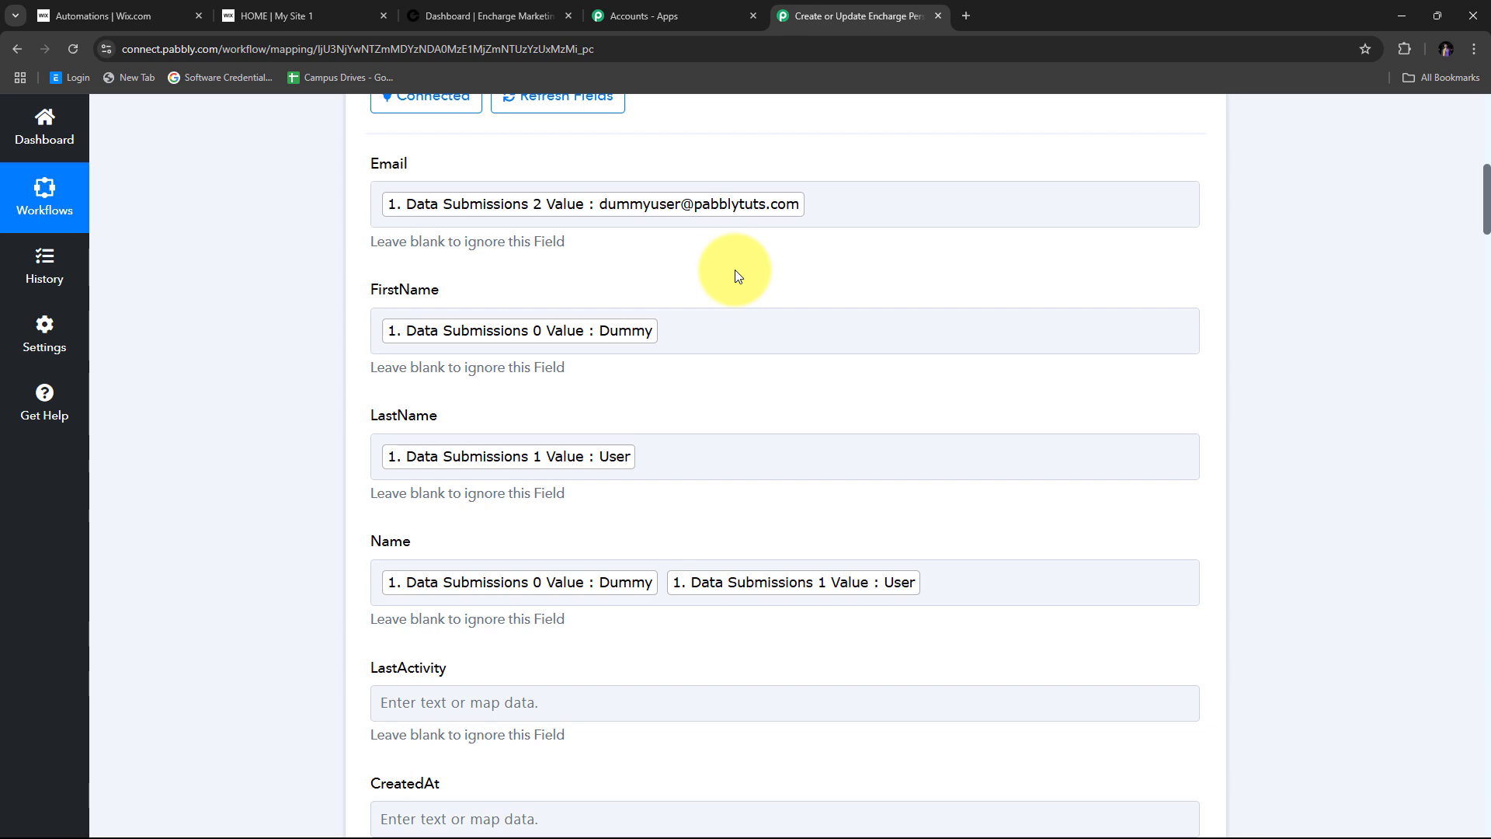
scroll(752, 269, "down", 10)
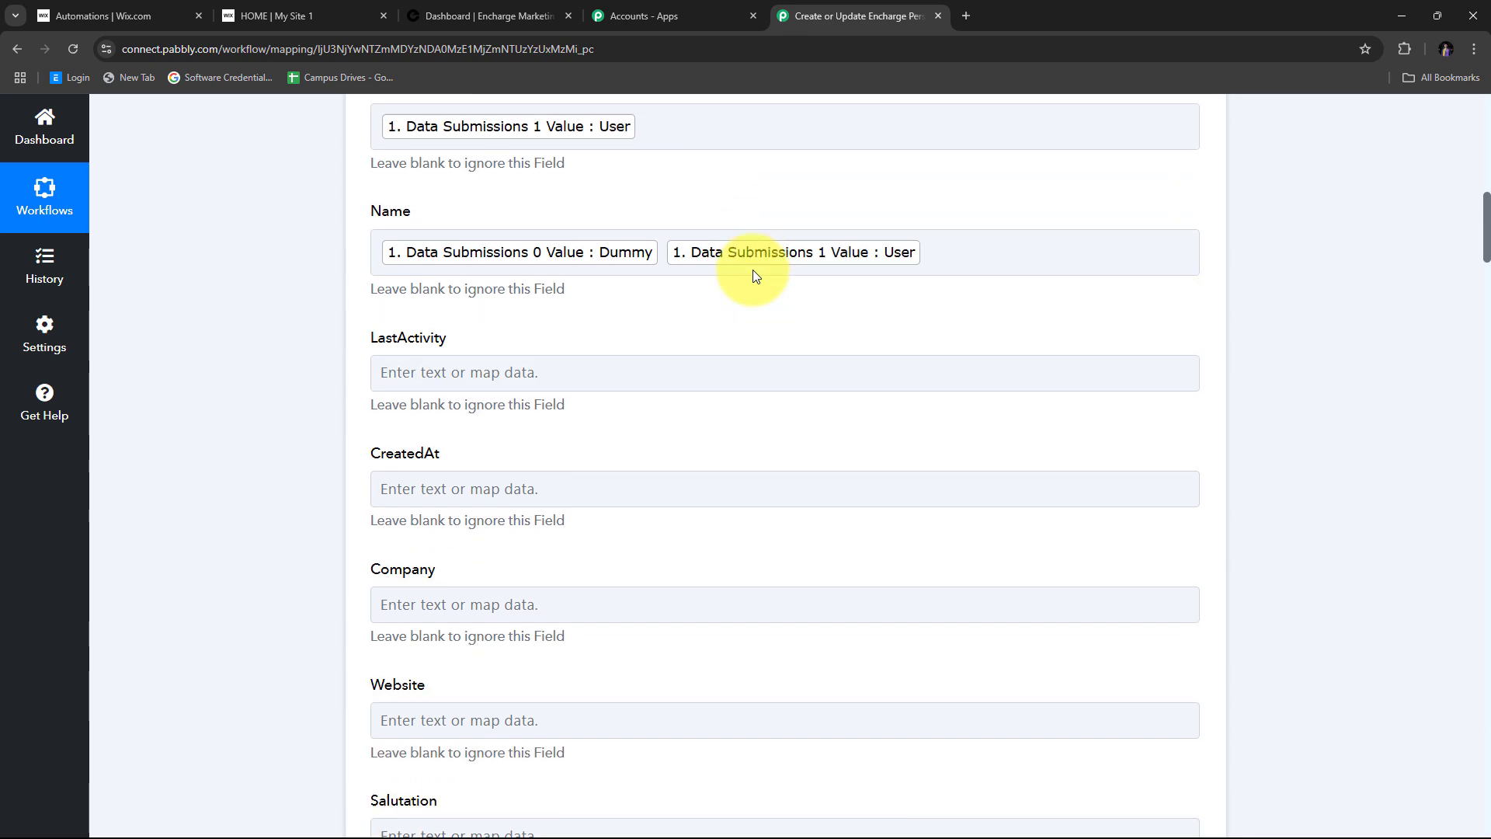
scroll(752, 268, "down", 15)
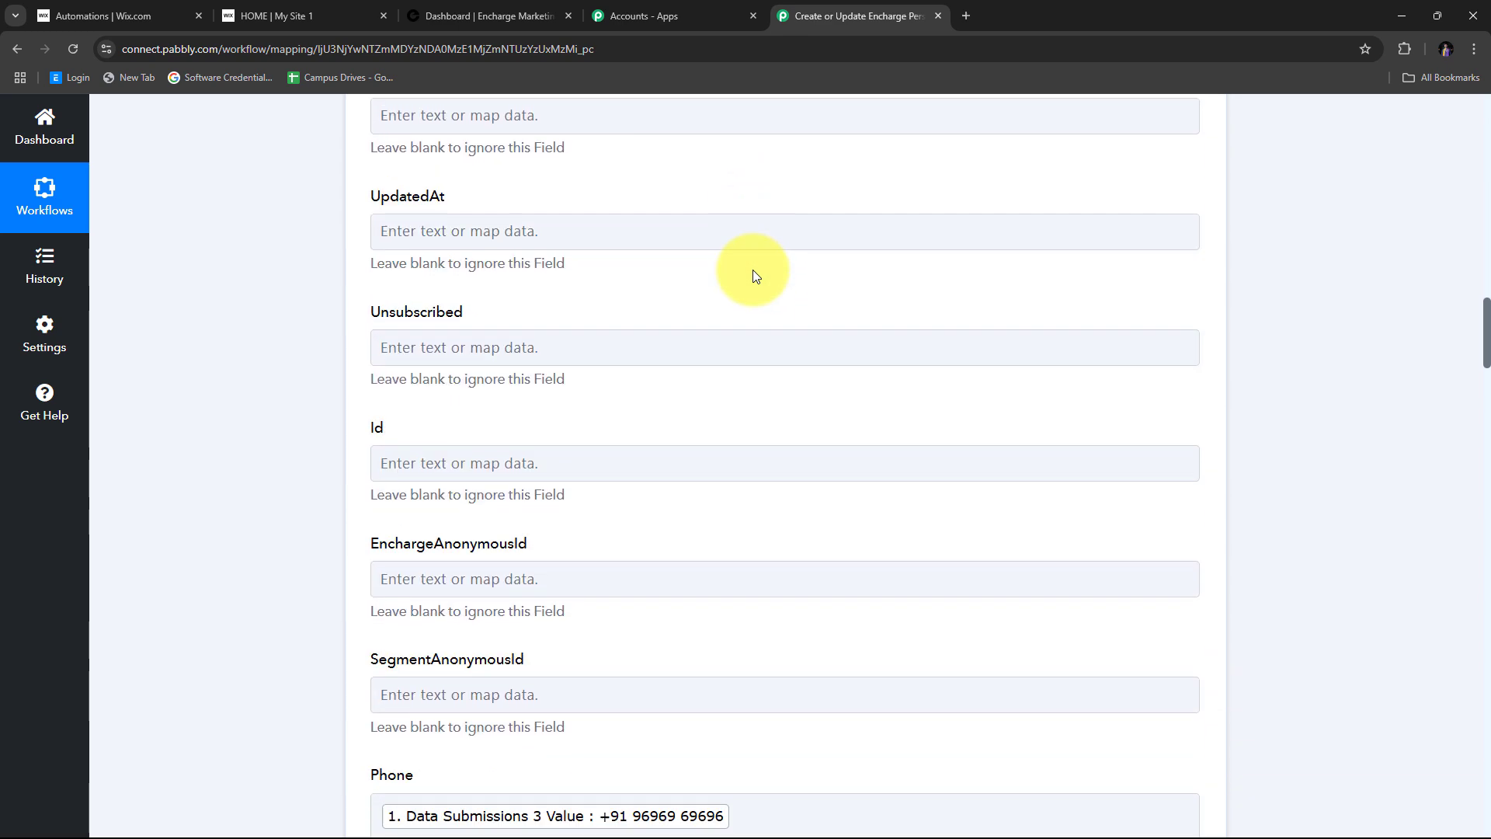
scroll(753, 269, "down", 6)
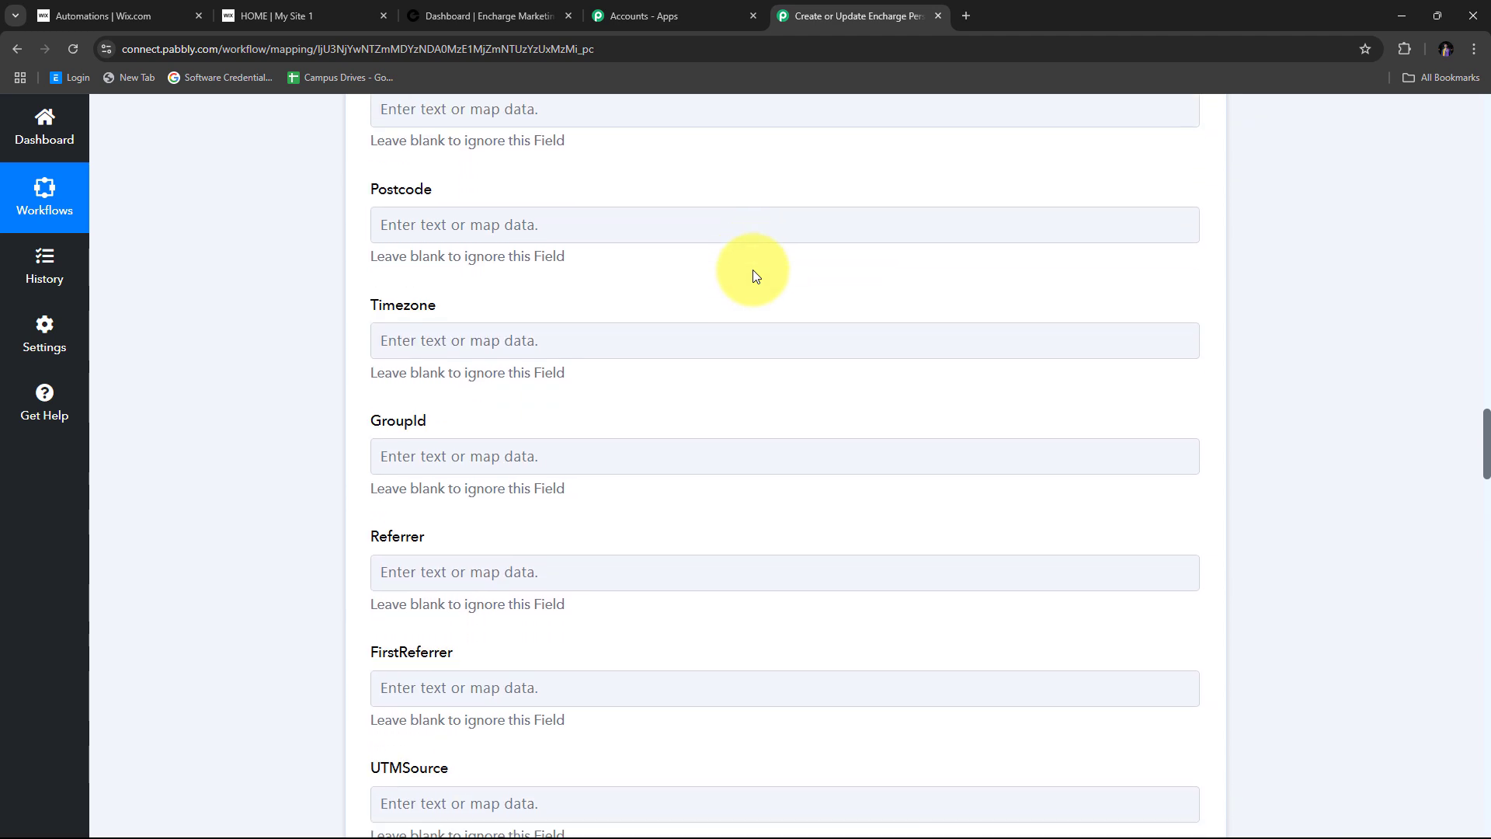
scroll(752, 269, "up", 6)
scroll(753, 269, "up", 20)
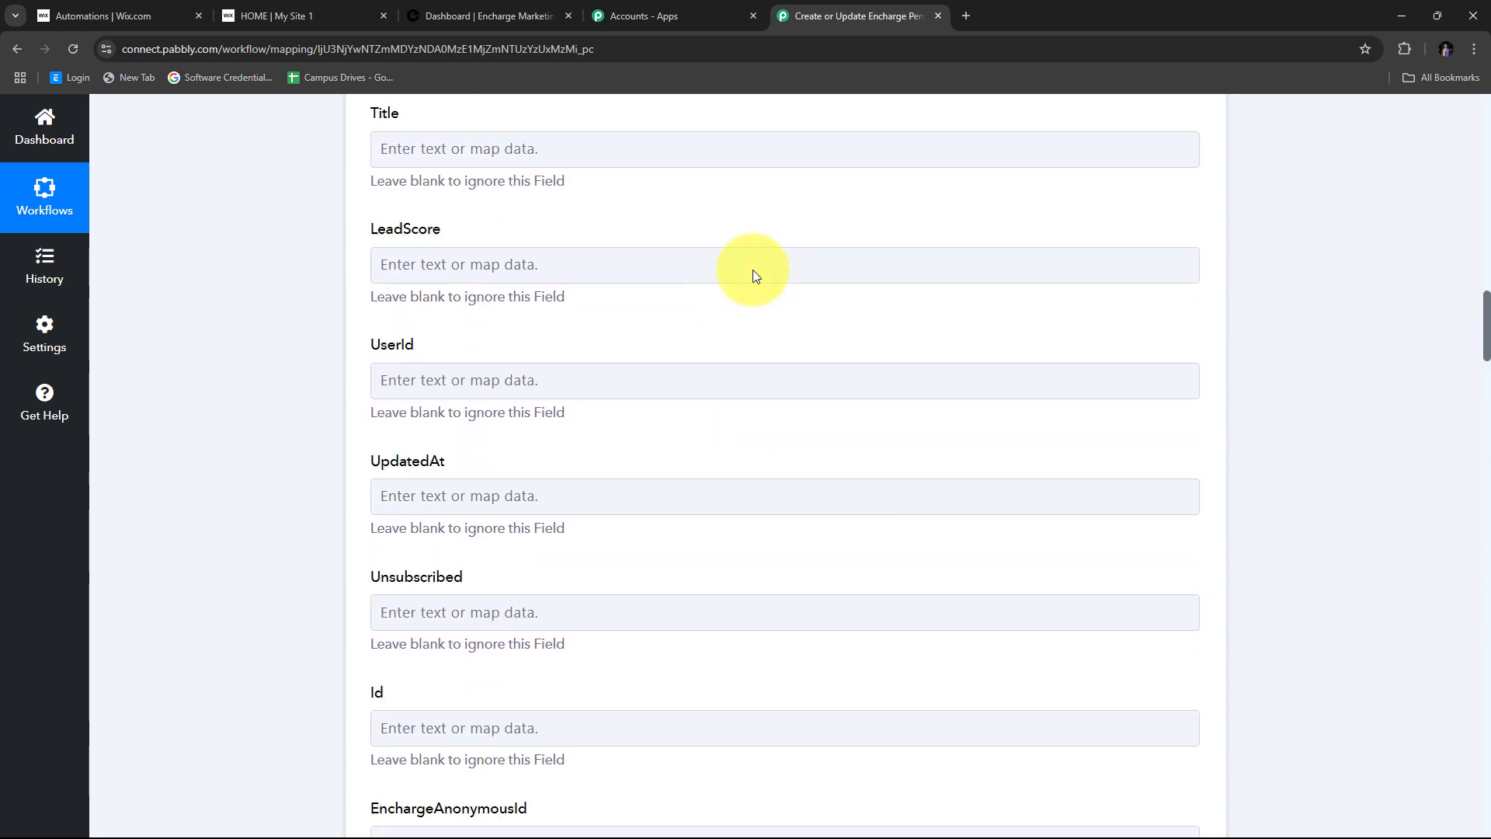
scroll(753, 273, "up", 4)
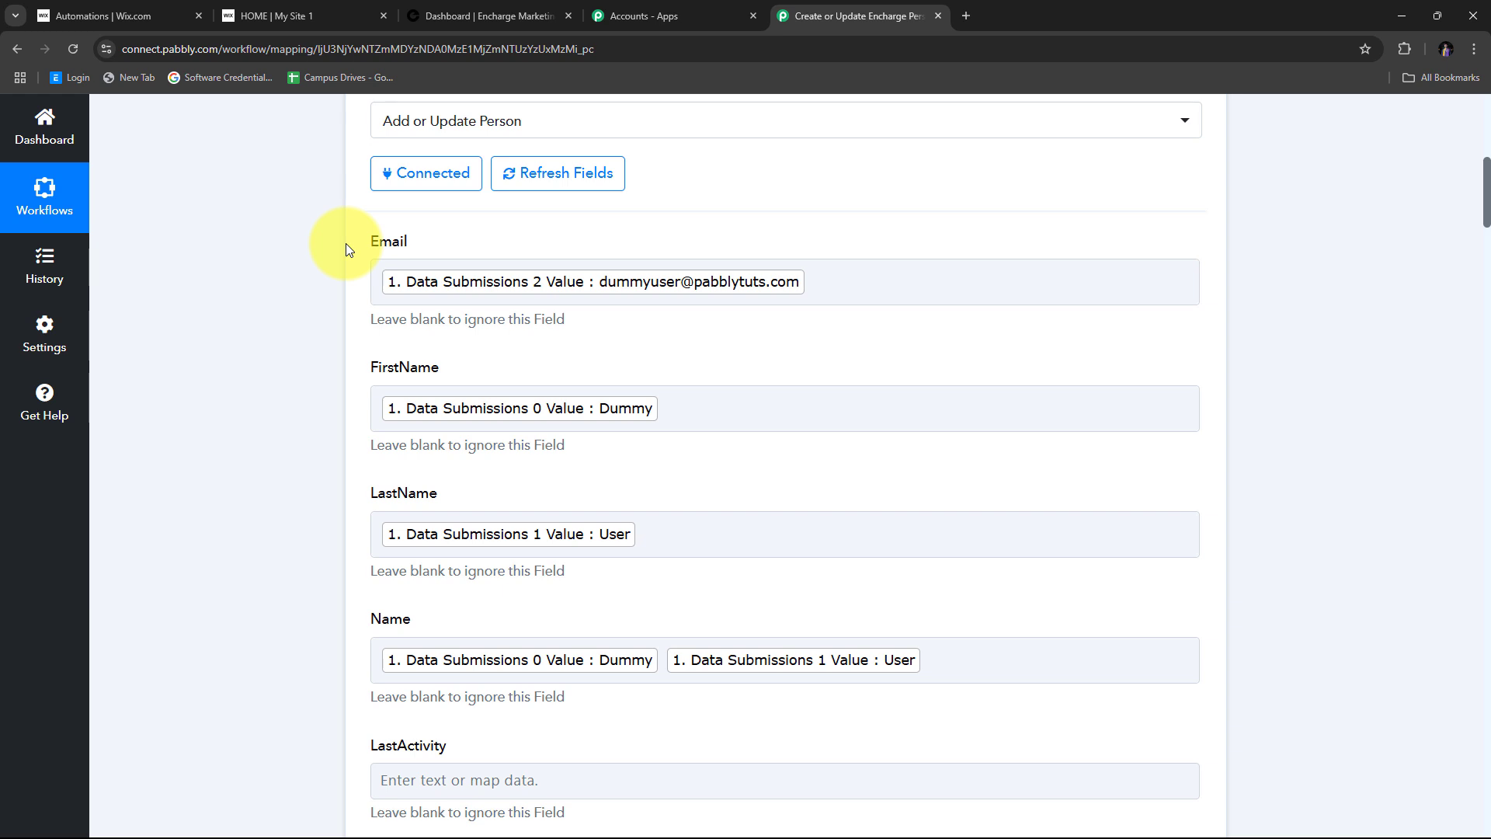
scroll(351, 379, "down", 2)
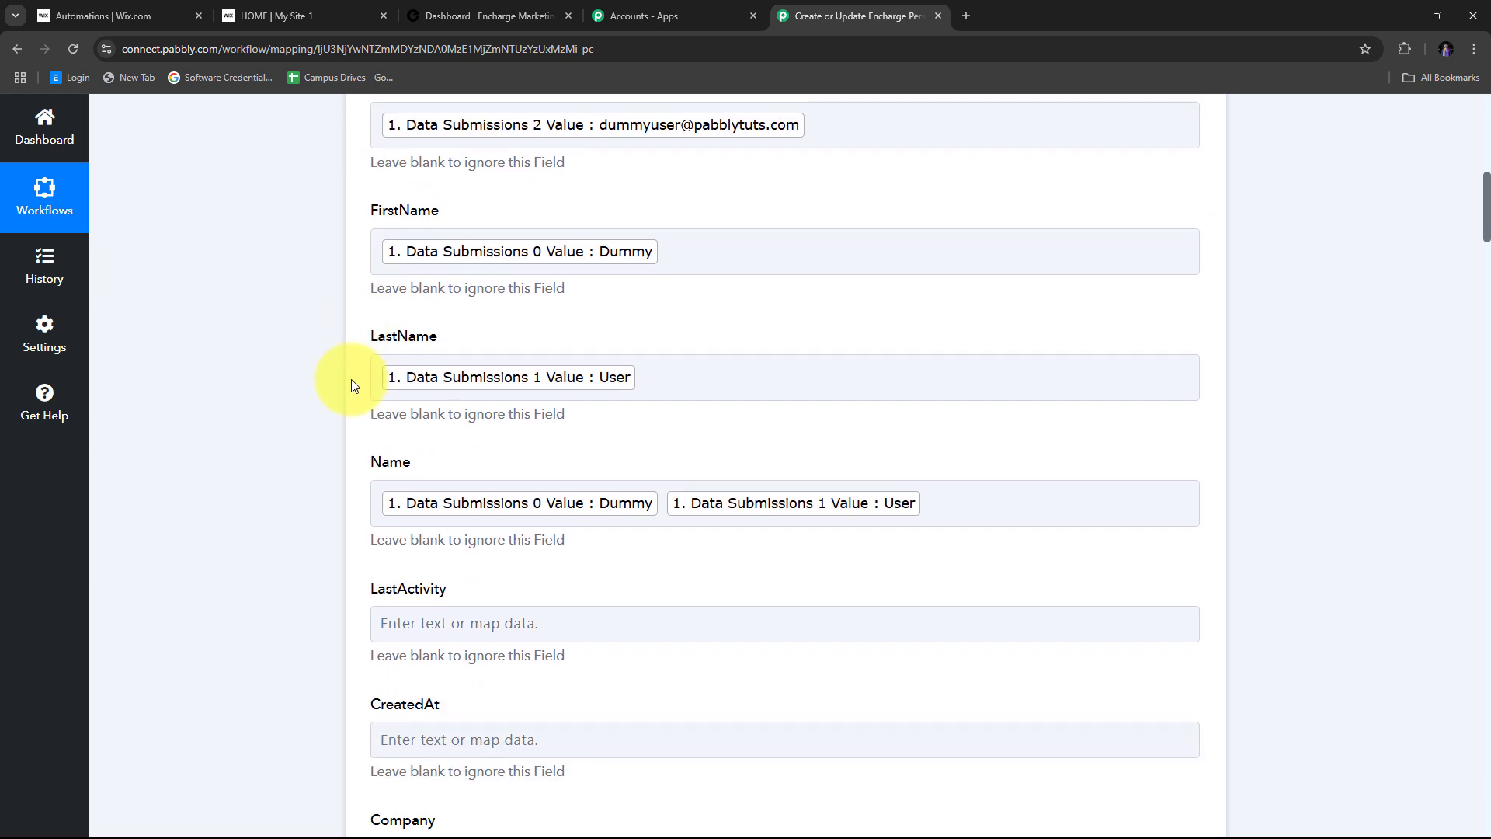
scroll(351, 379, "up", 2)
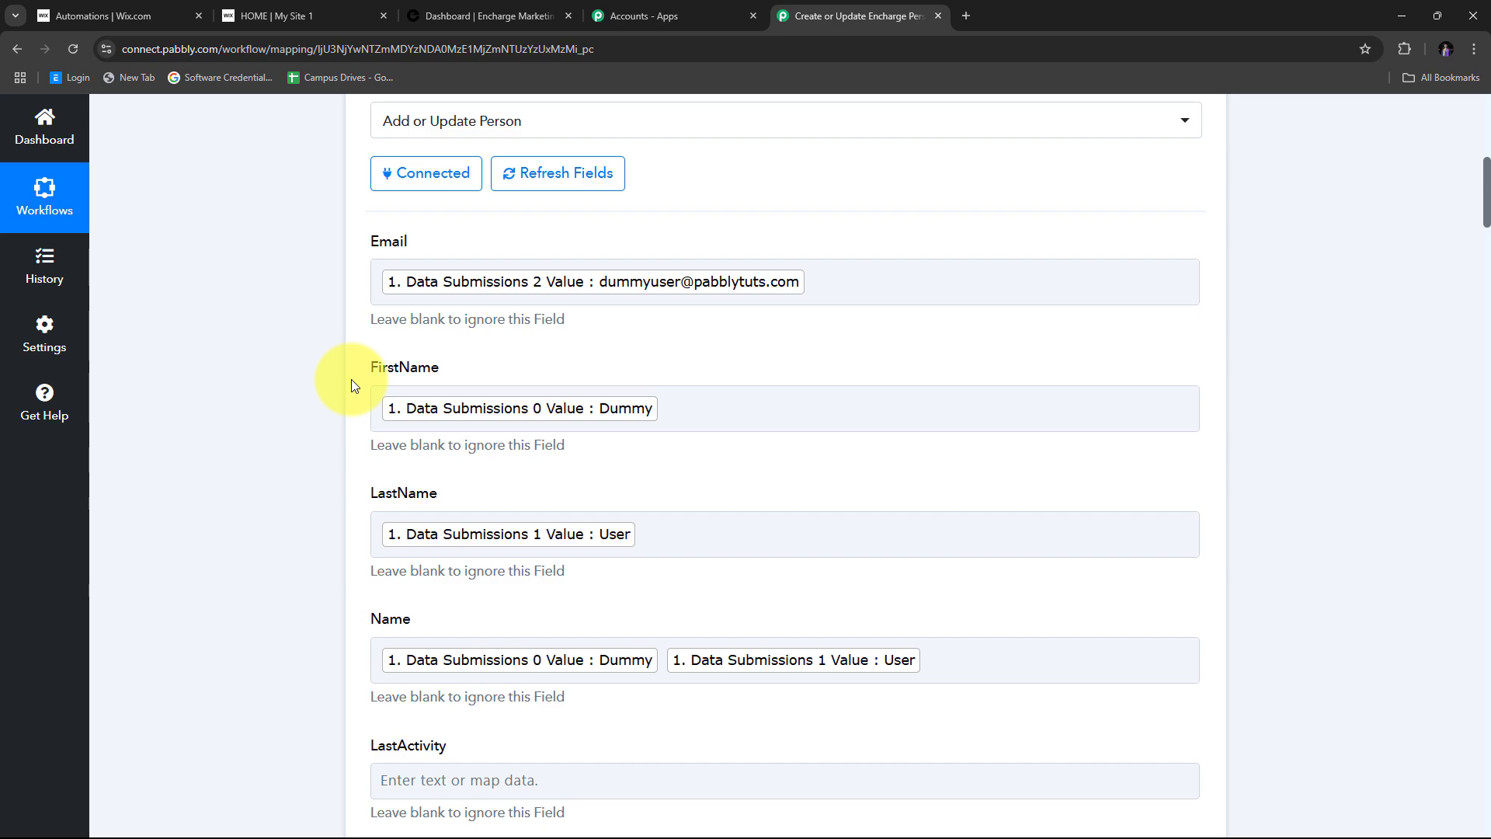
scroll(790, 333, "down", 10)
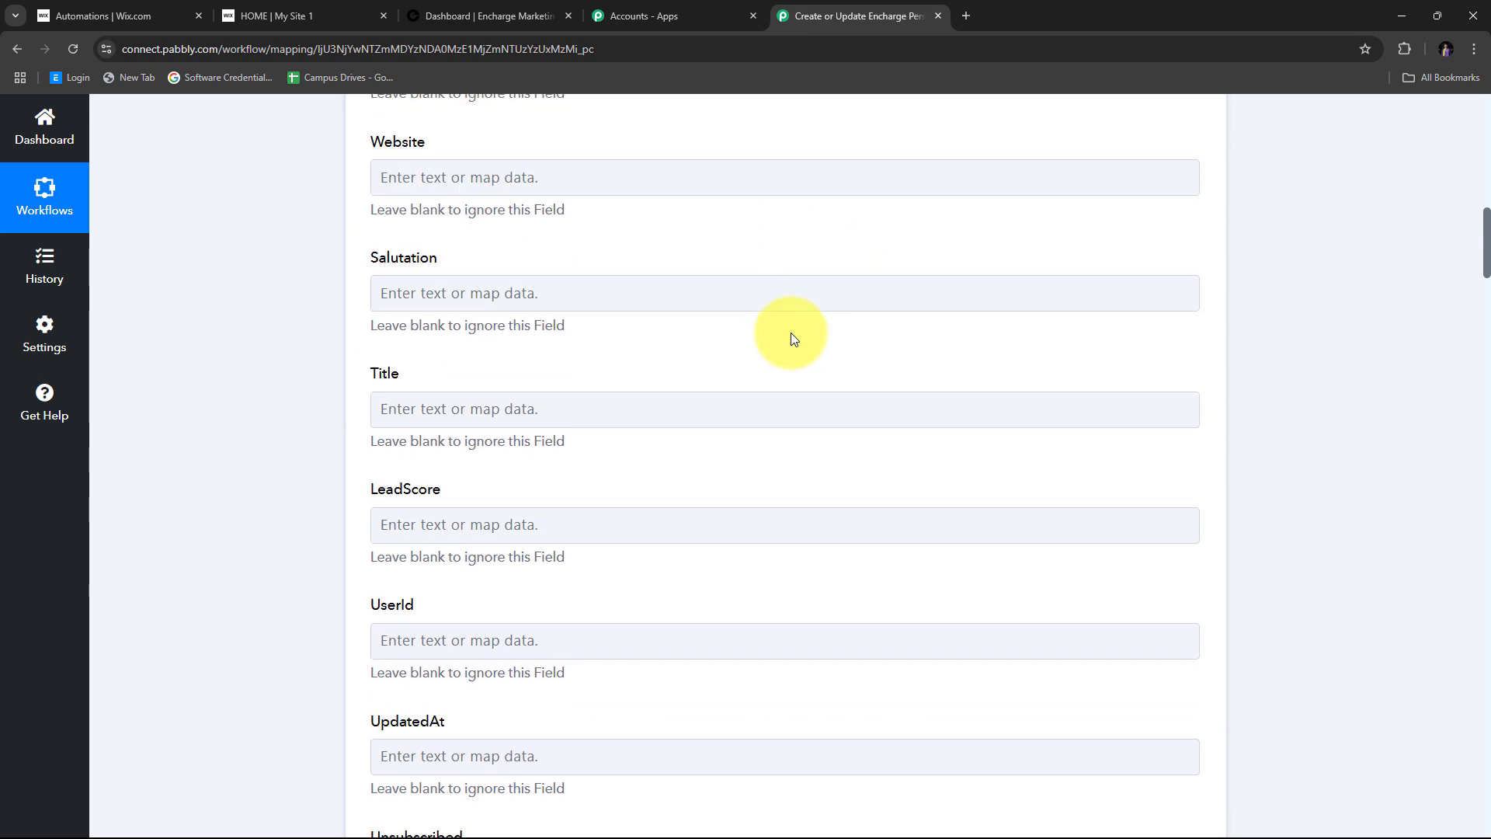
scroll(791, 334, "down", 20)
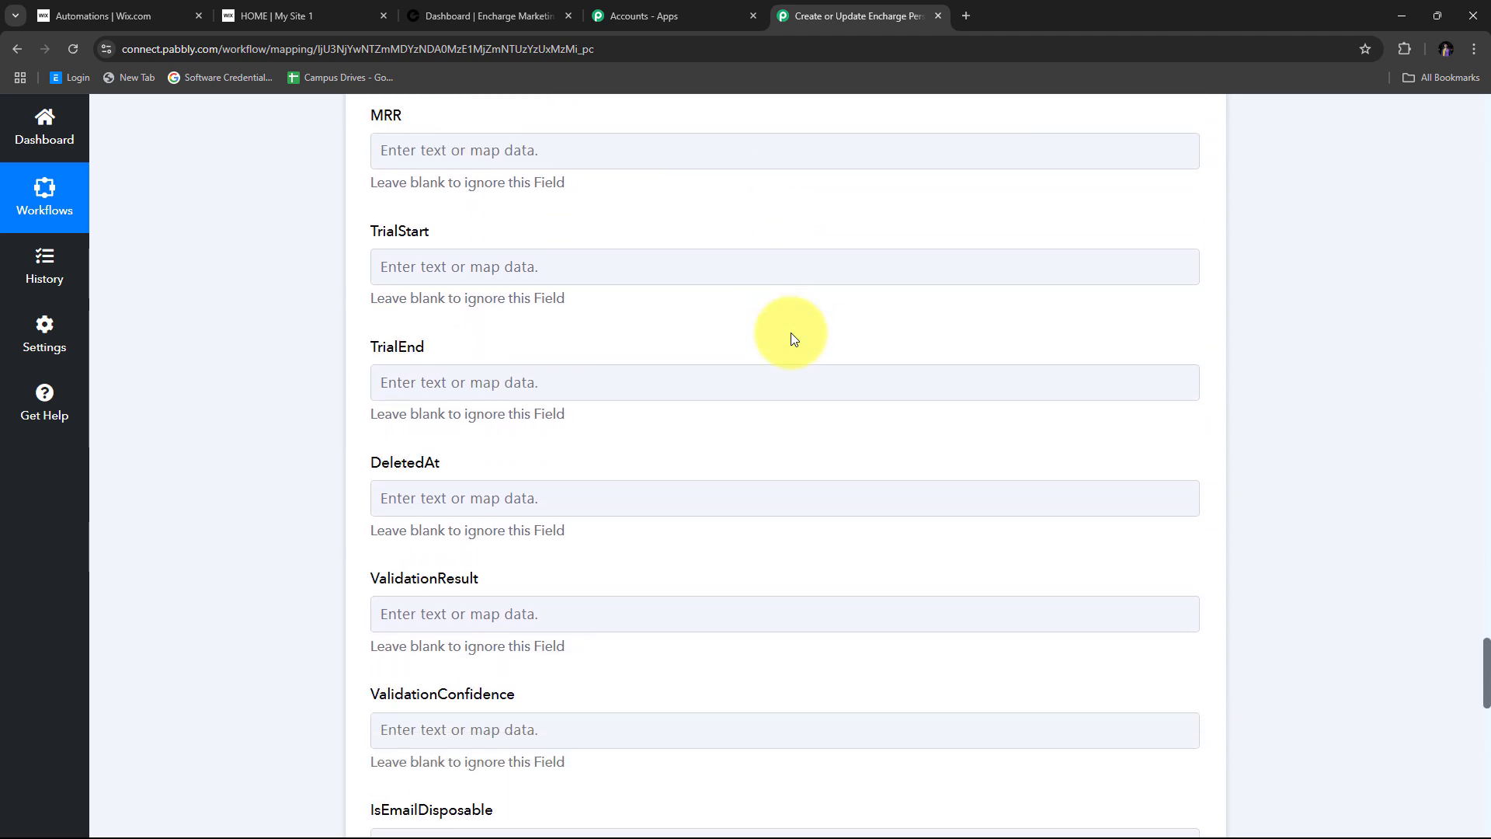
scroll(791, 333, "down", 15)
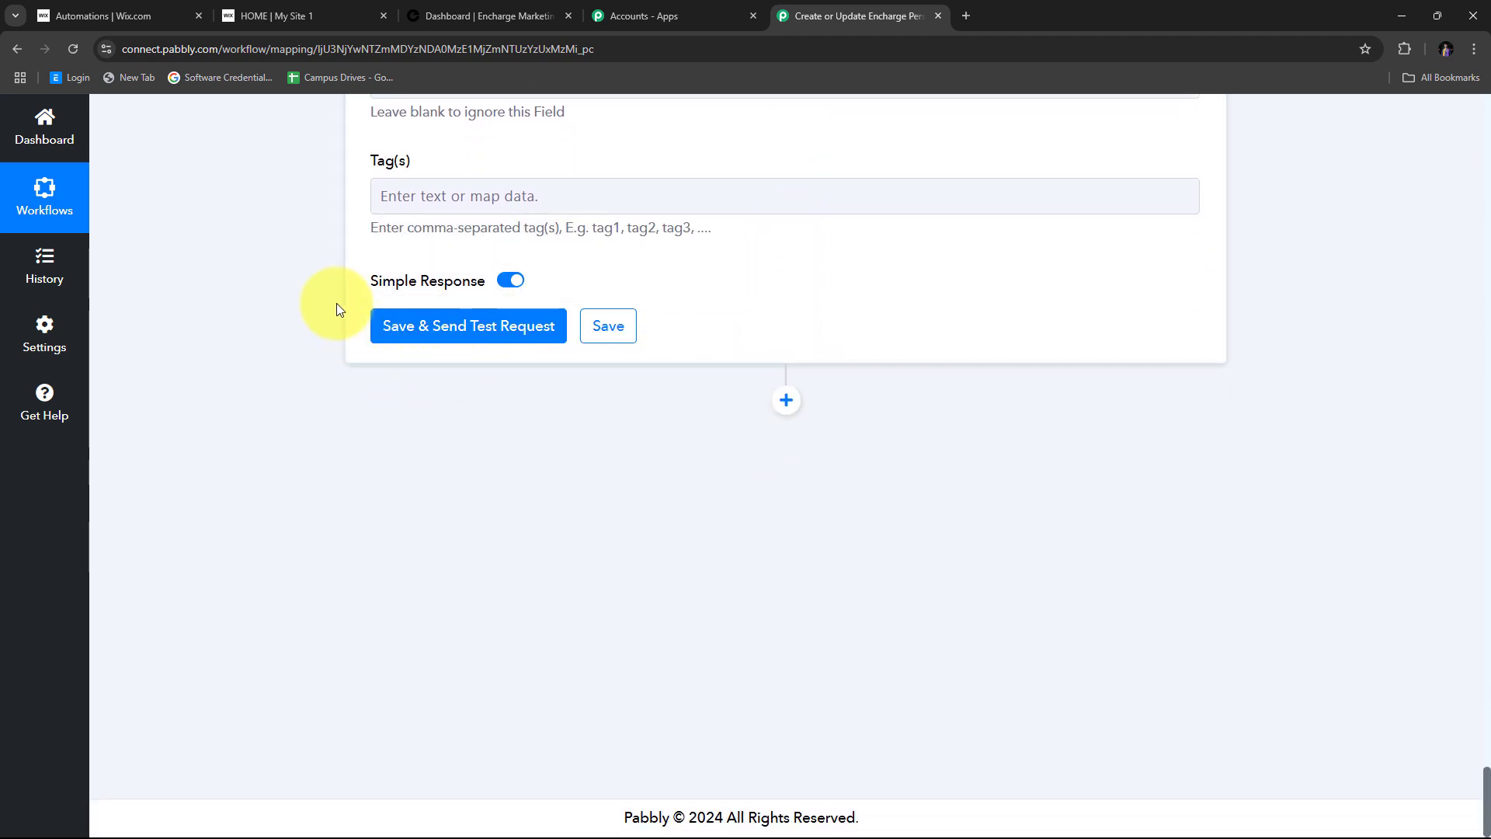
- Save the Encharge step, send a test request and review the returned Dummy User details
left_click(503, 328)
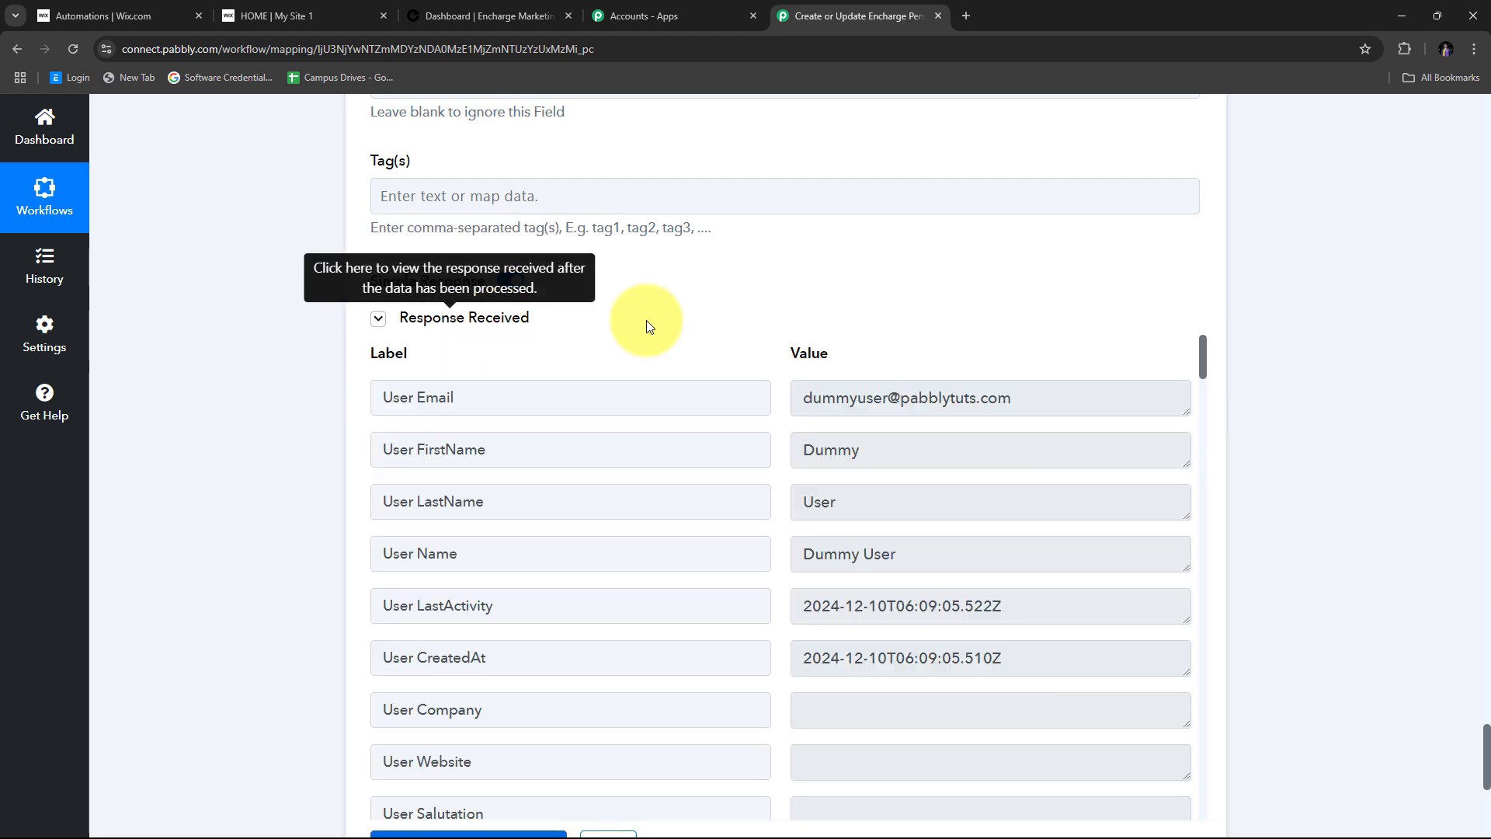
scroll(650, 389, "down", 5)
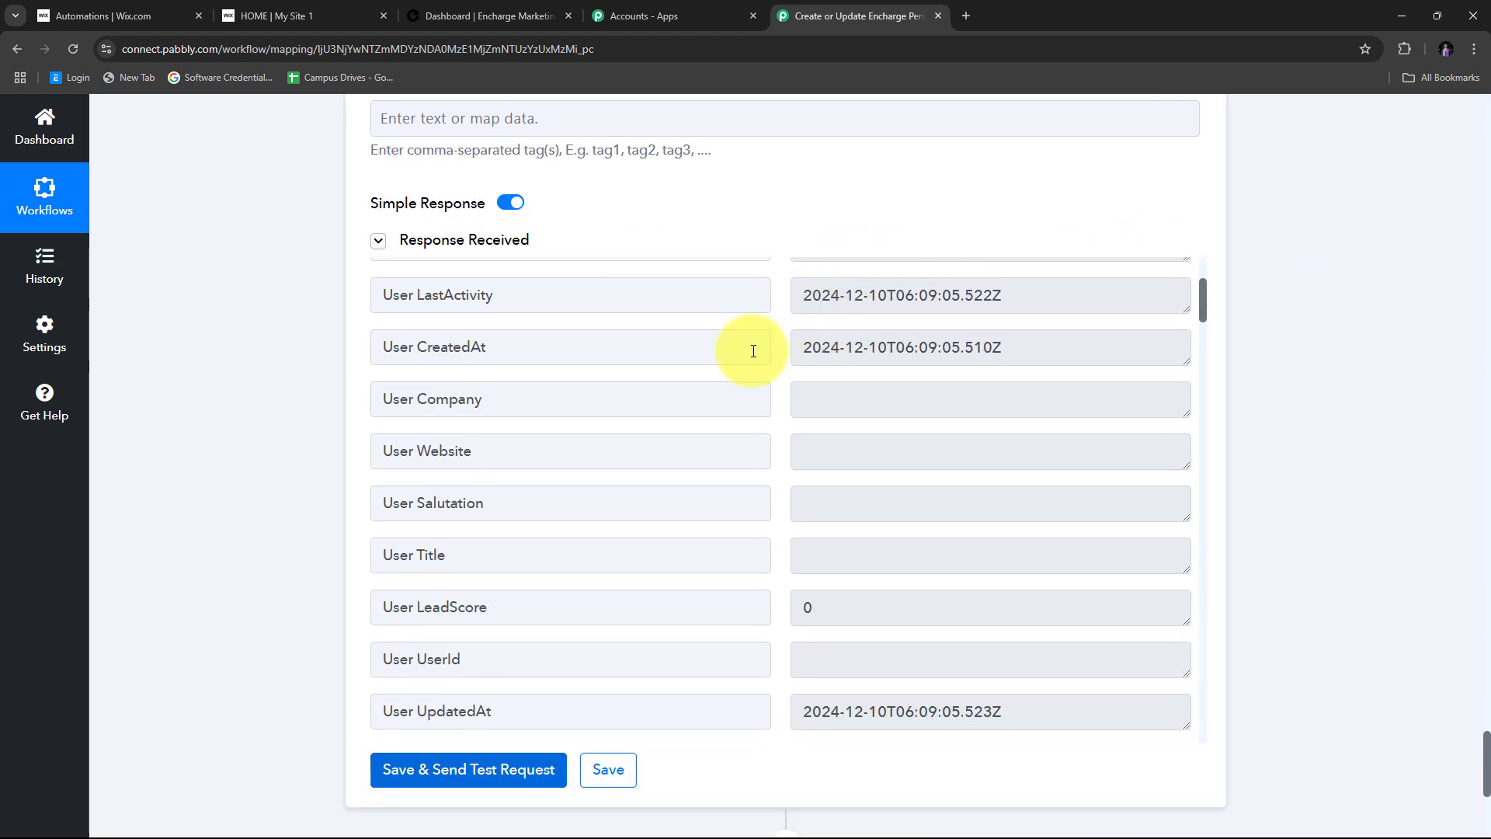
scroll(757, 353, "up", 3)
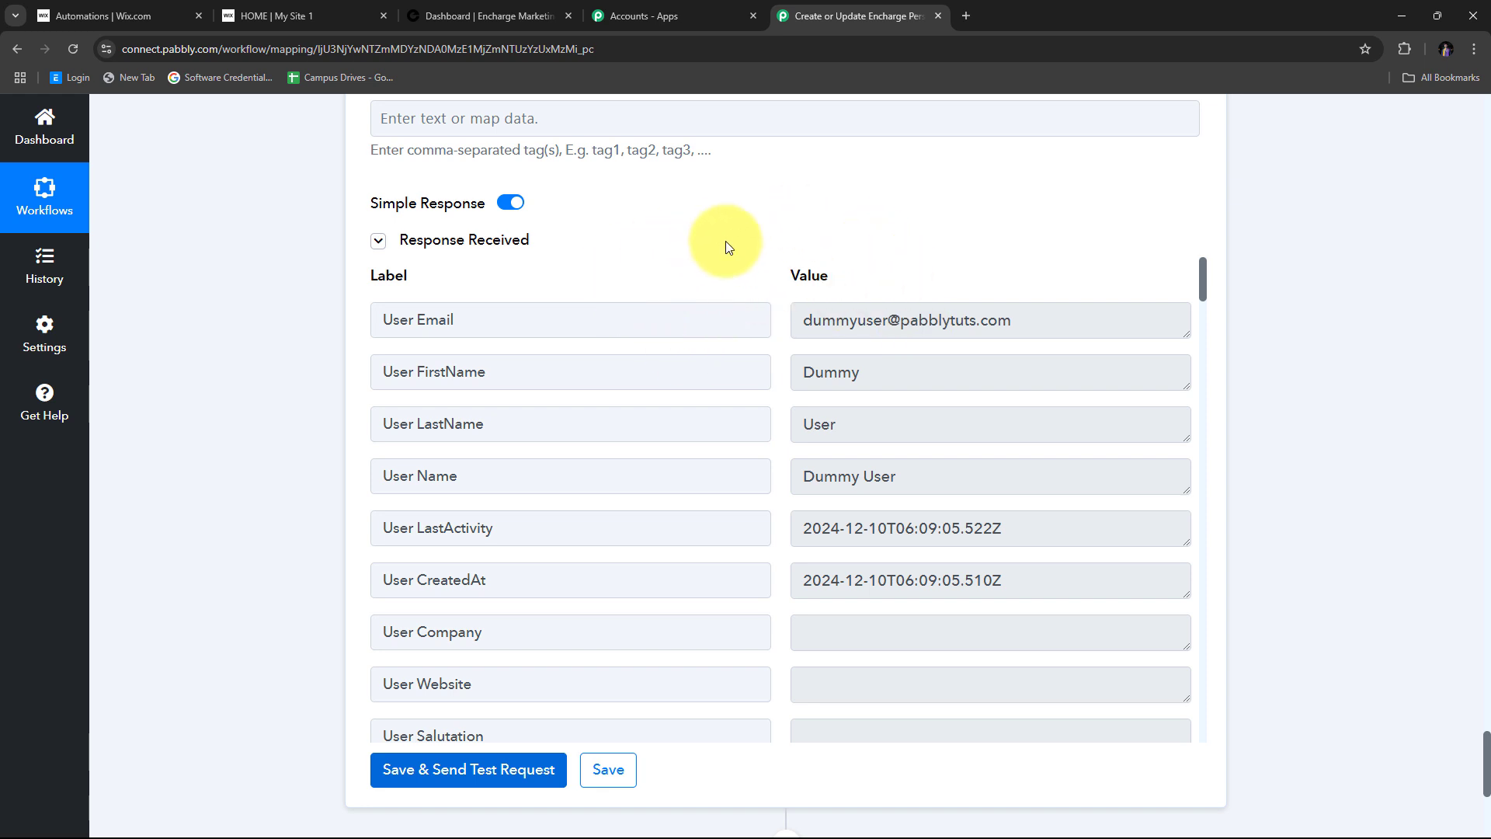
- Switch to Encharge and open All People, listing Dummy User among 3 people
left_click(467, 18)
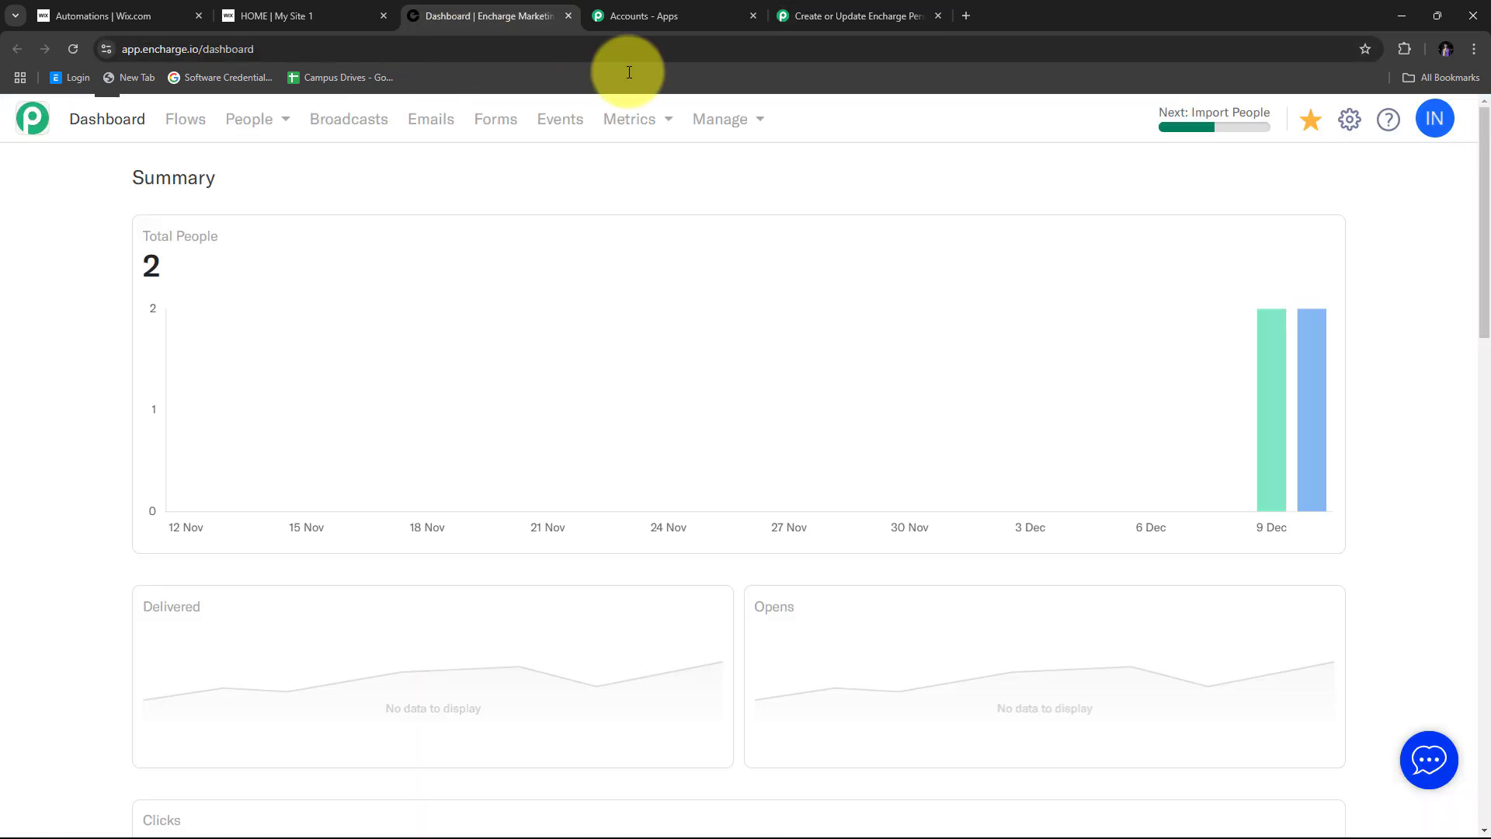
left_click(260, 120)
left_click(273, 160)
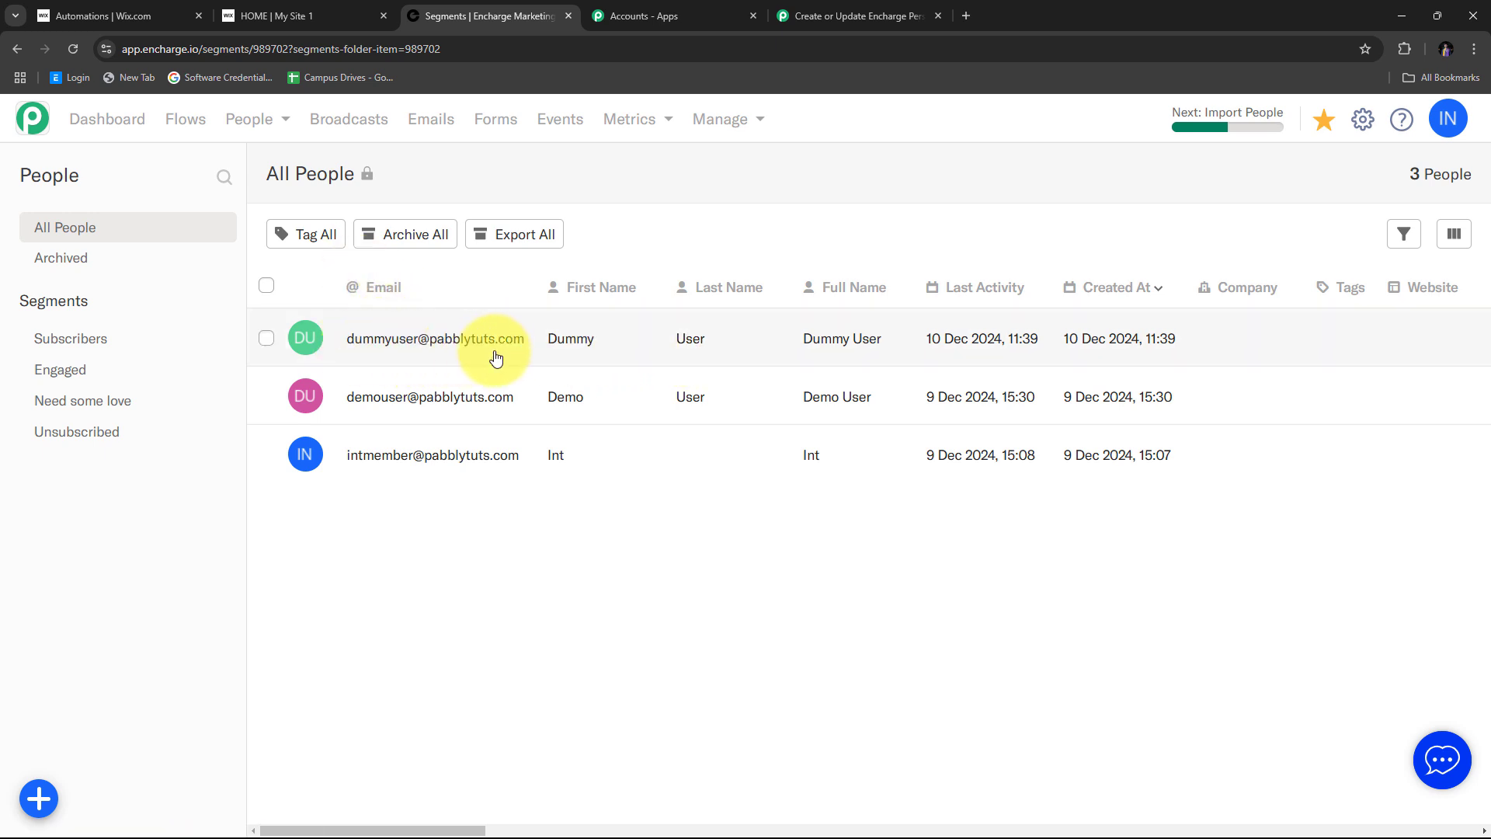
- Open the Dummy User profile and highlight its phone number and city Bhopal
left_click(404, 339)
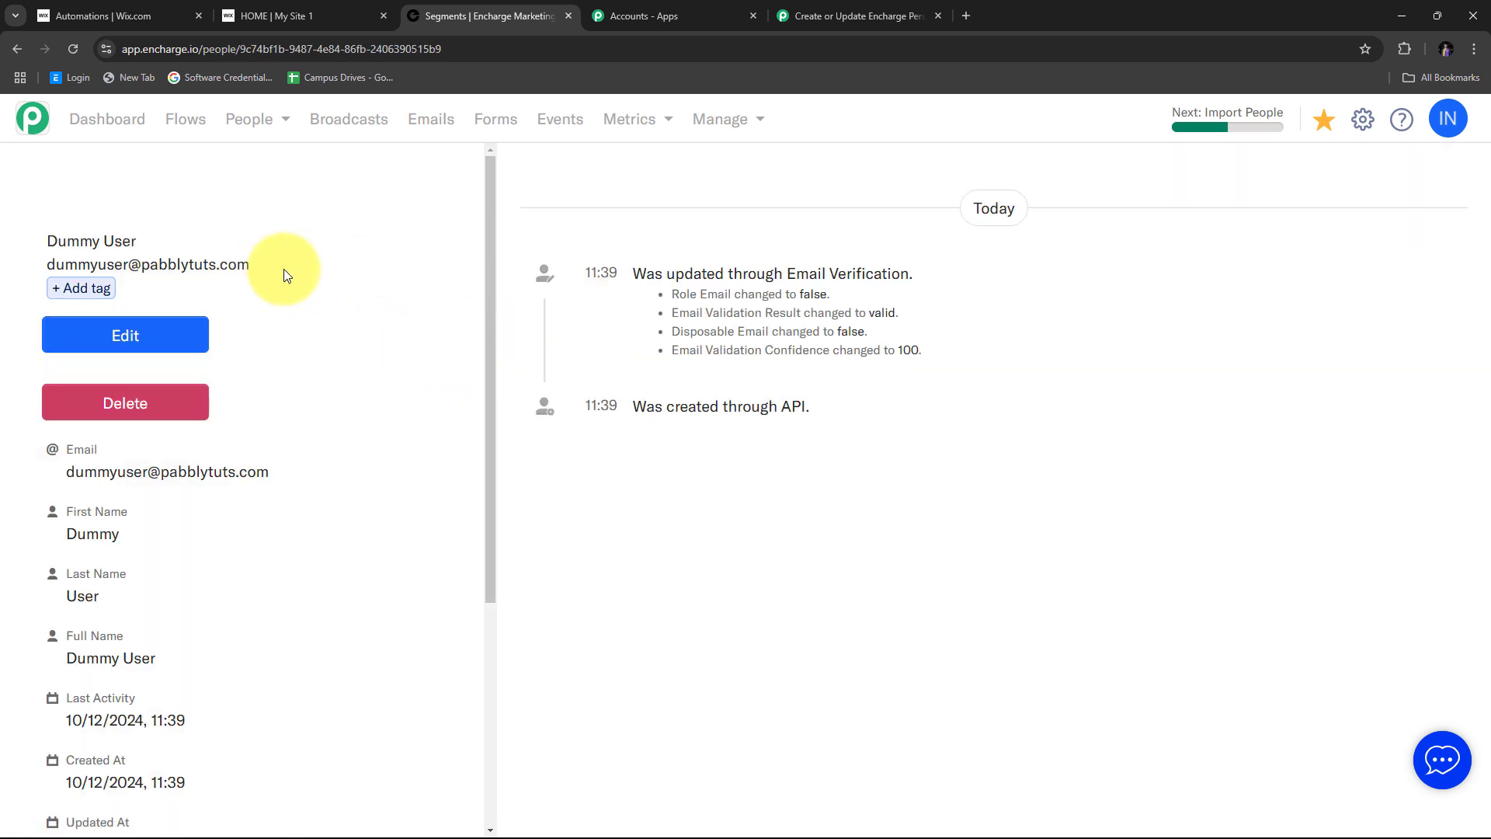
scroll(341, 268, "down", 3)
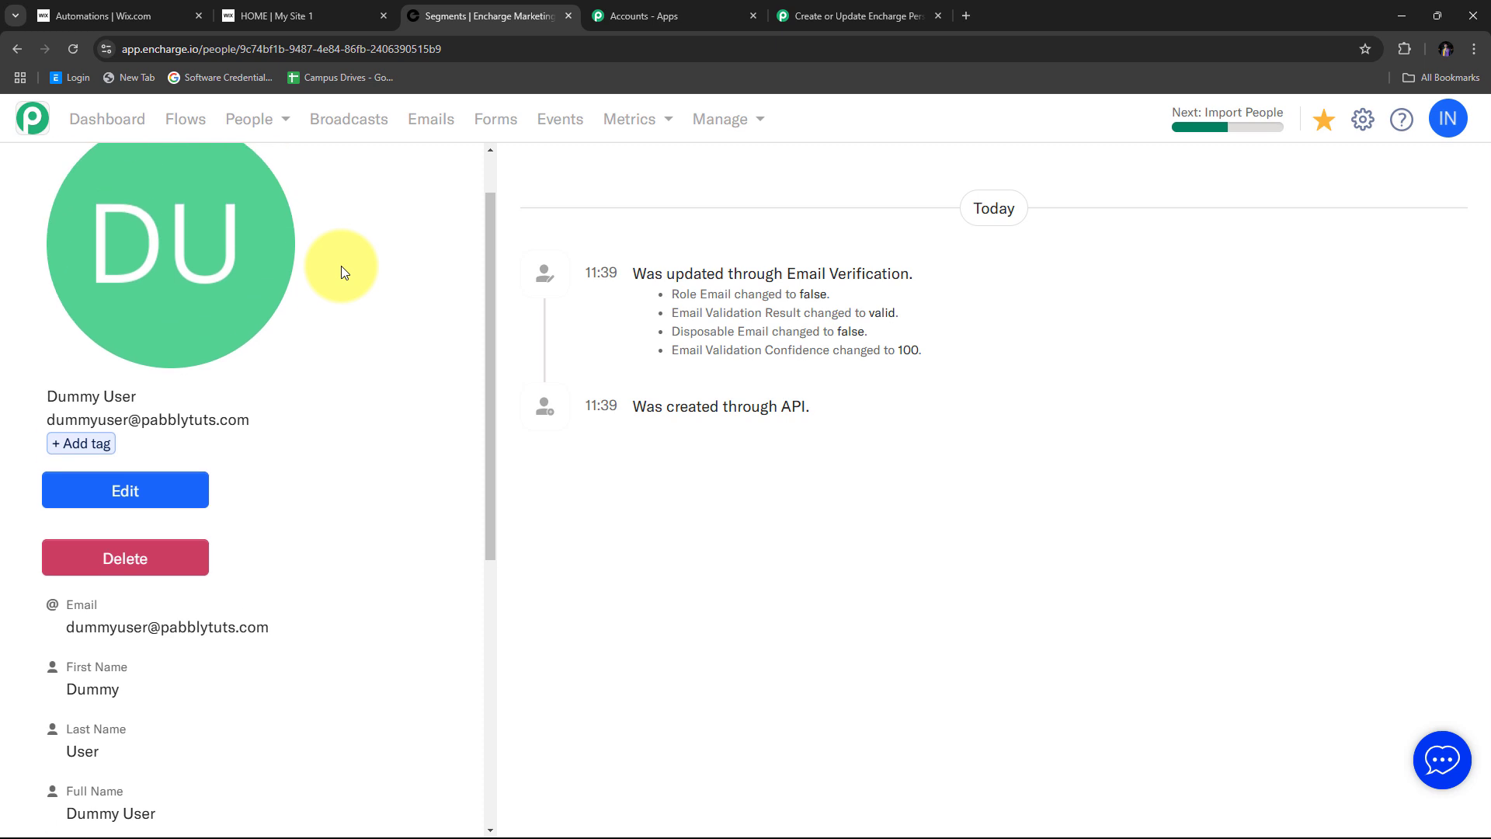
scroll(342, 272, "down", 5)
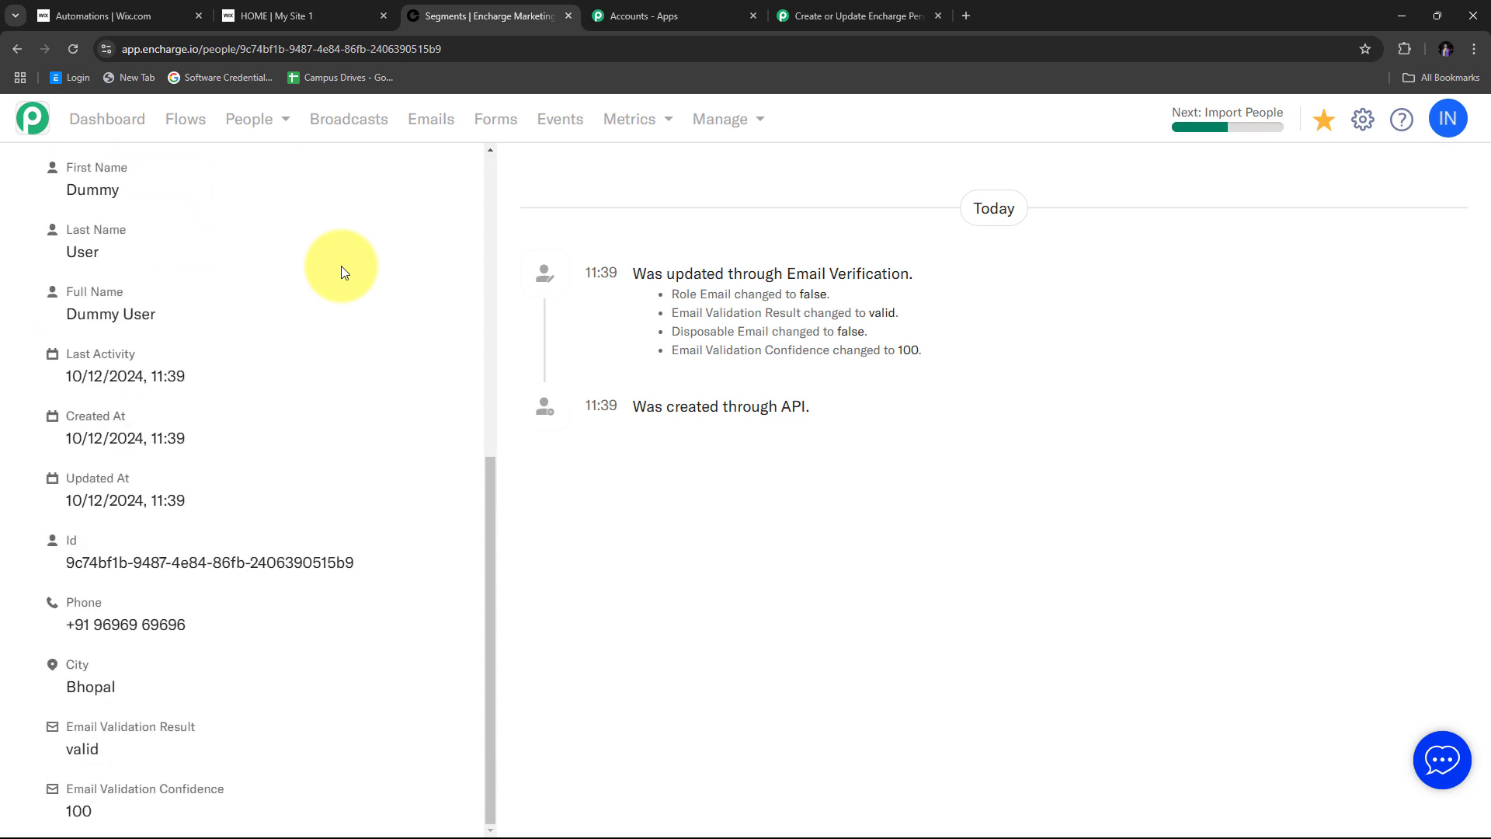
left_click_drag(196, 632, 64, 626)
left_click_drag(119, 688, 56, 683)
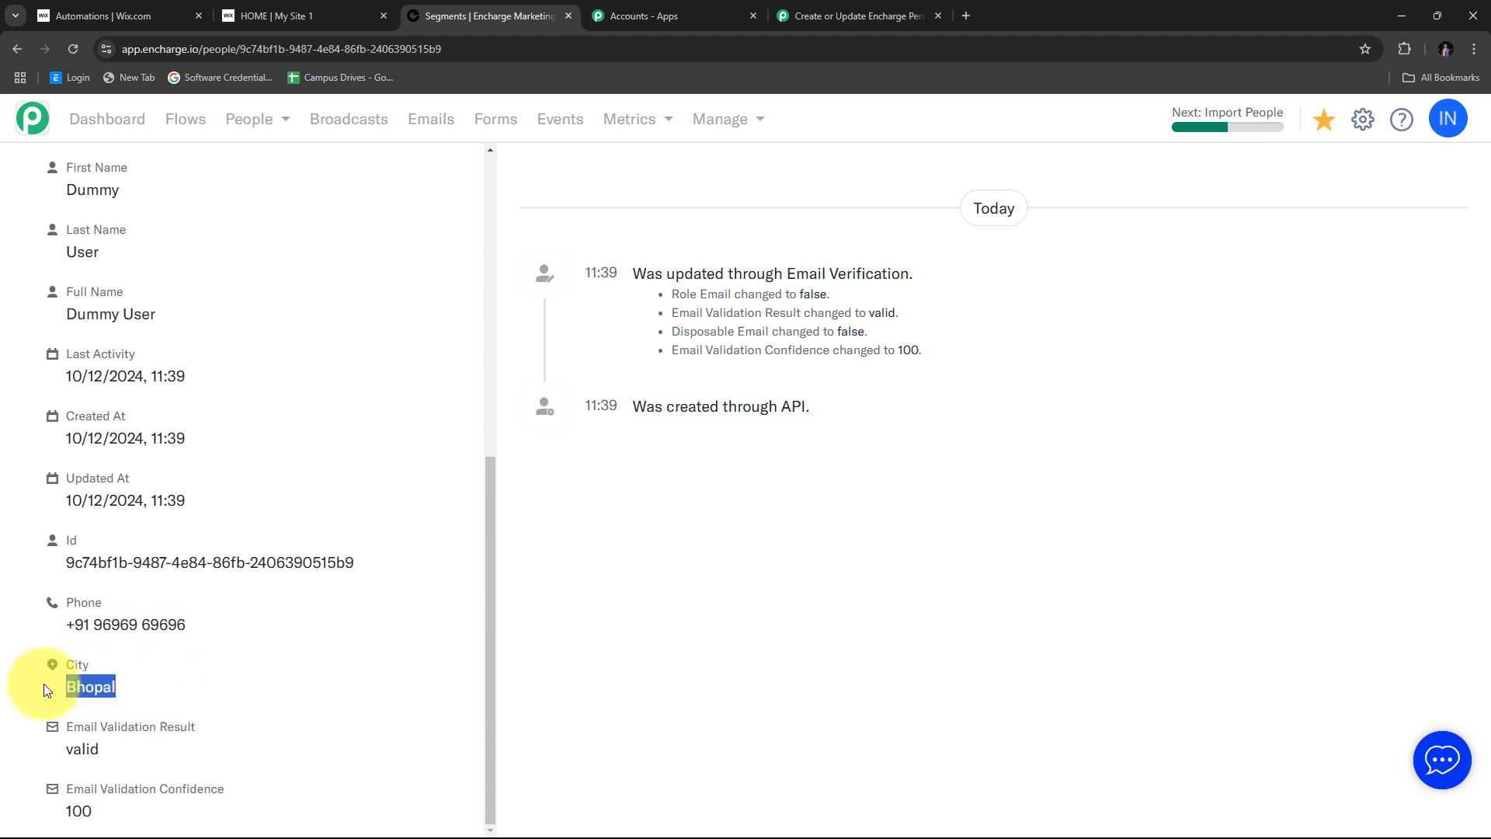
- Scroll through the rest of the profile details, then return to the Pabbly Connect workflow
scroll(301, 604, "up", 7)
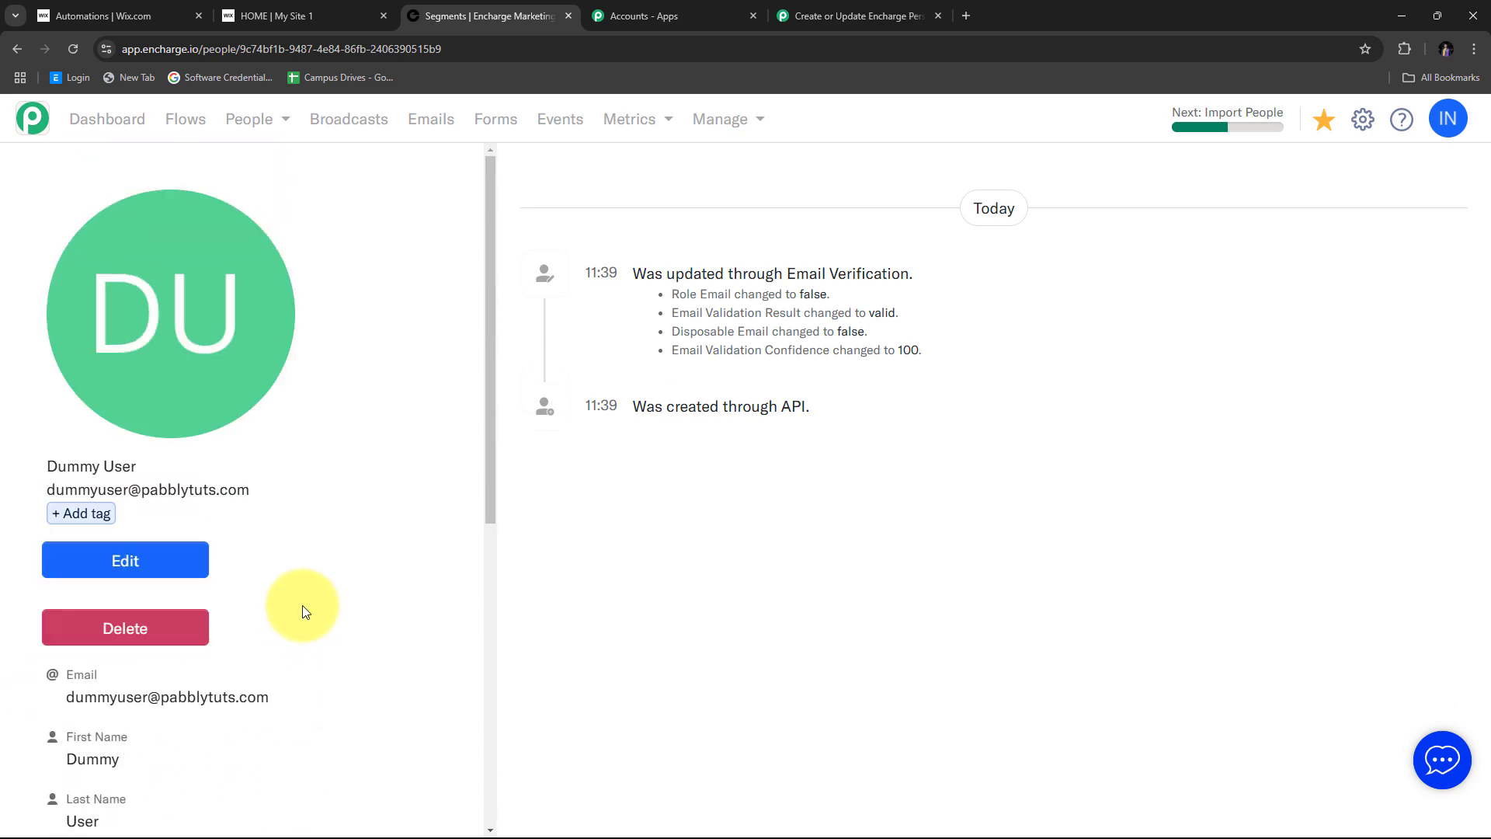
scroll(302, 604, "down", 7)
scroll(301, 605, "up", 7)
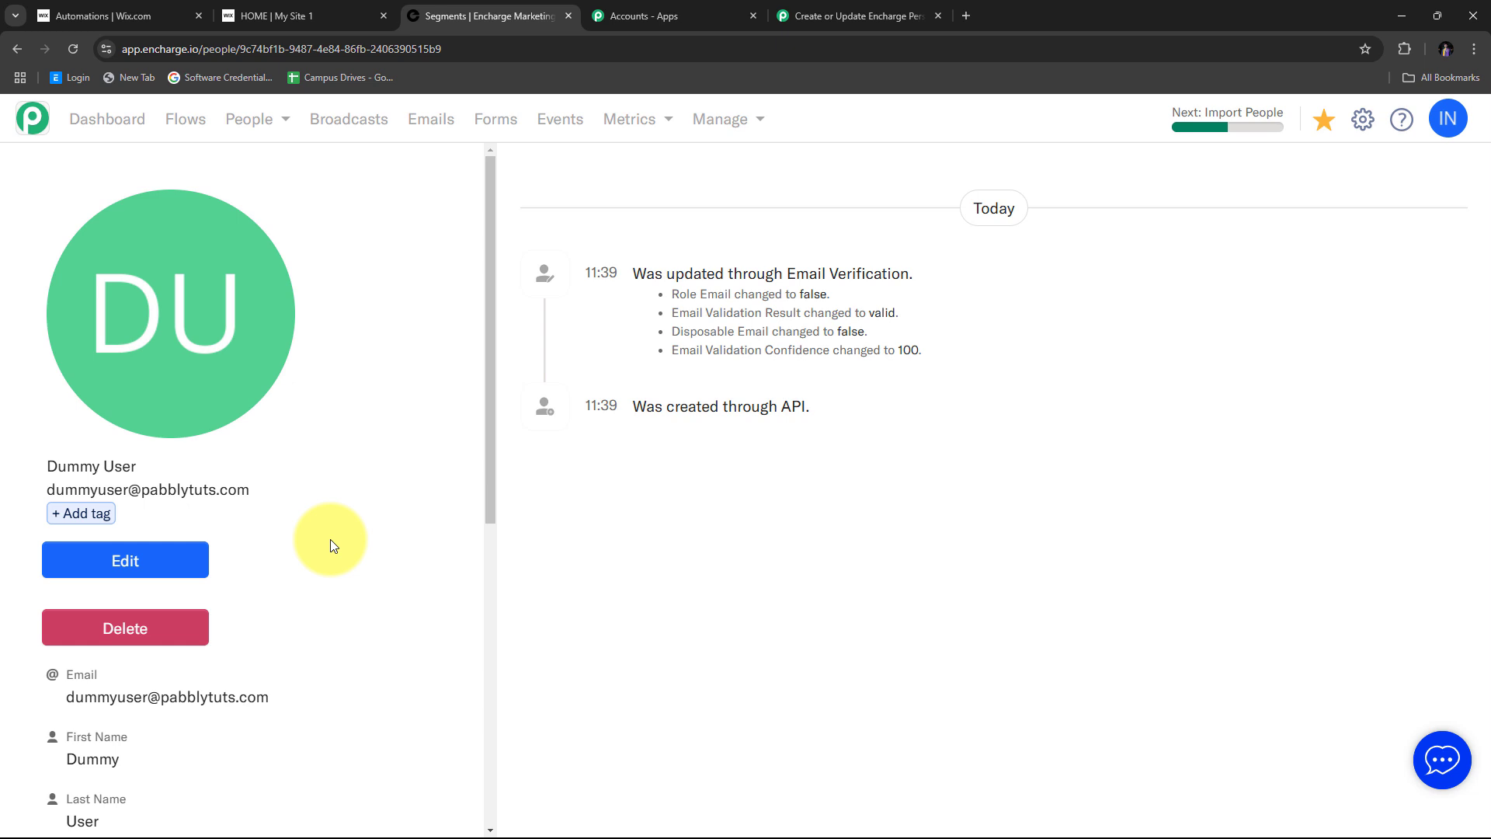
scroll(331, 505, "down", 6)
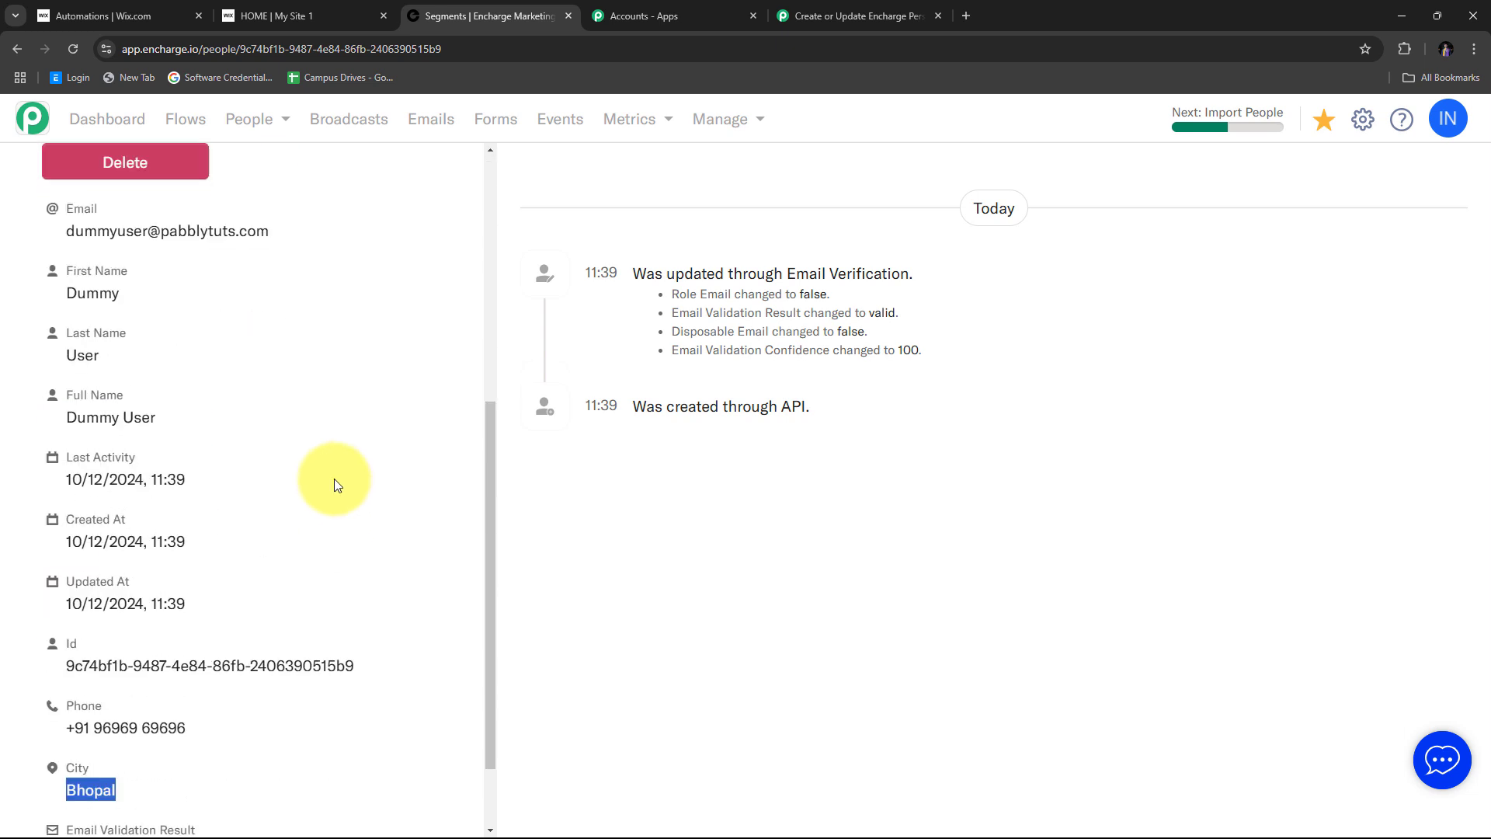
scroll(261, 384, "up", 2)
scroll(359, 454, "down", 3)
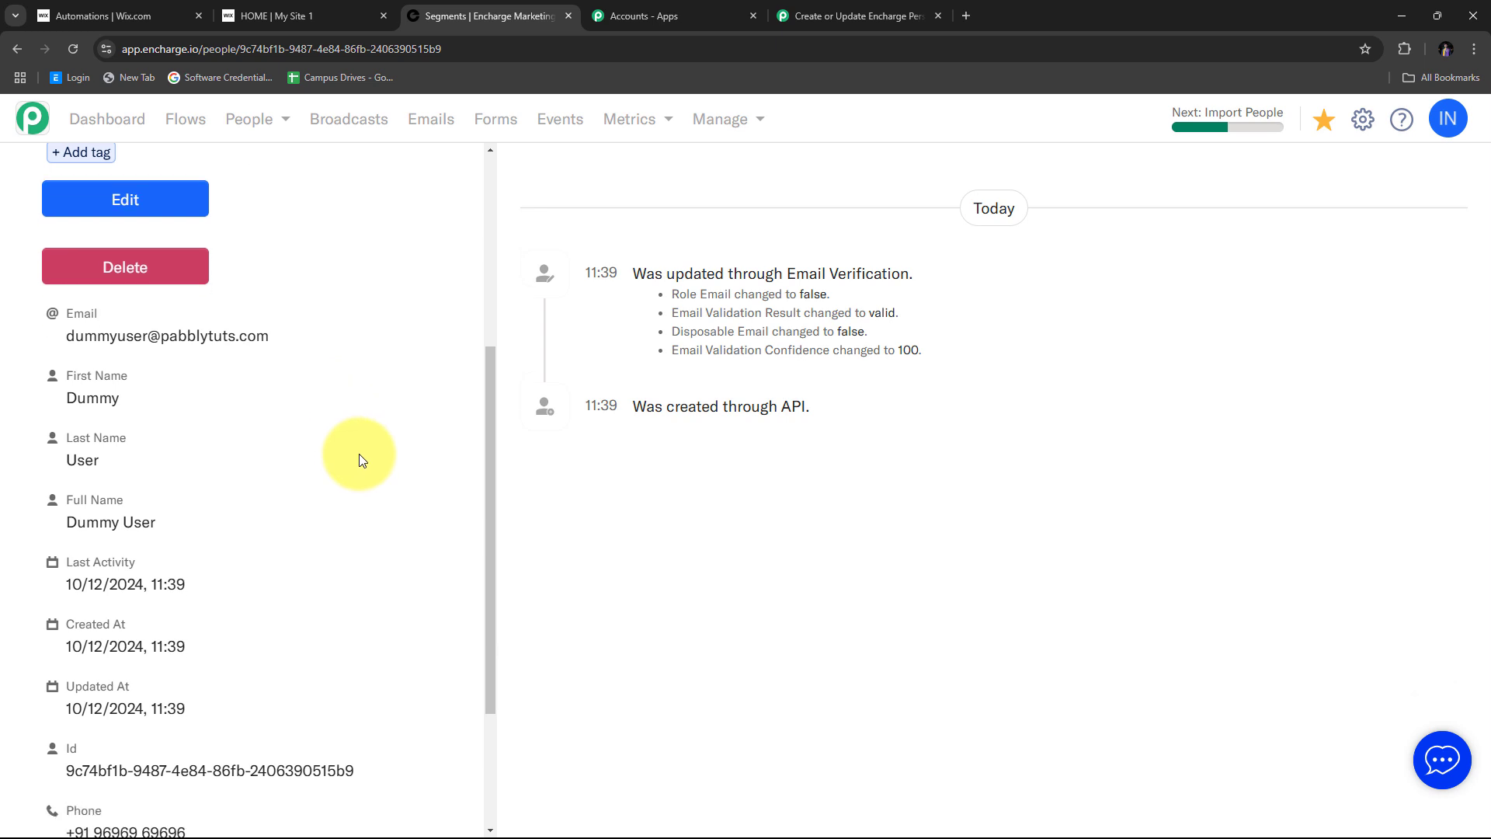
scroll(305, 487, "up", 2)
scroll(307, 488, "down", 2)
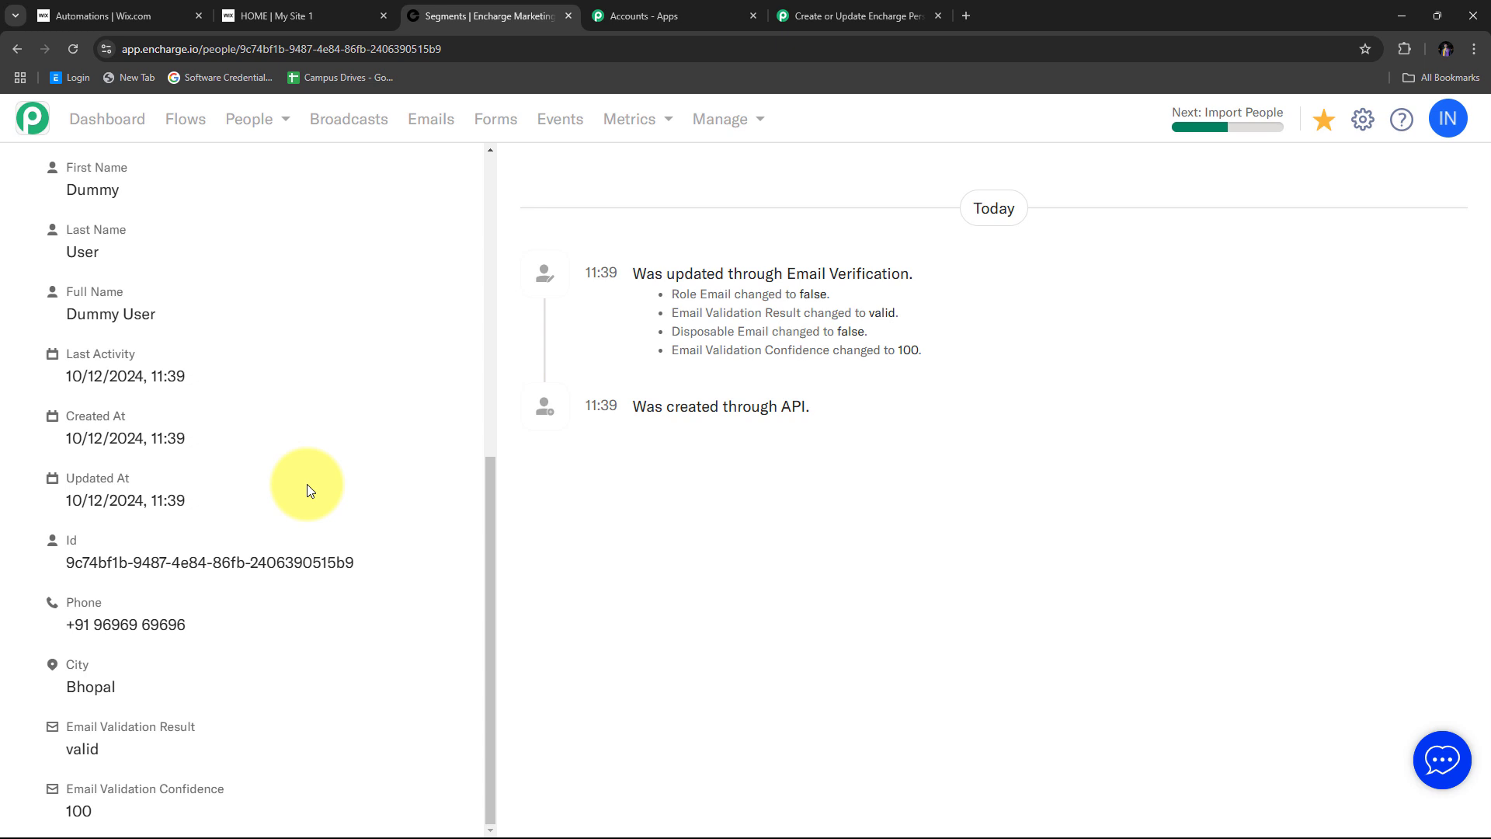
scroll(295, 393, "up", 6)
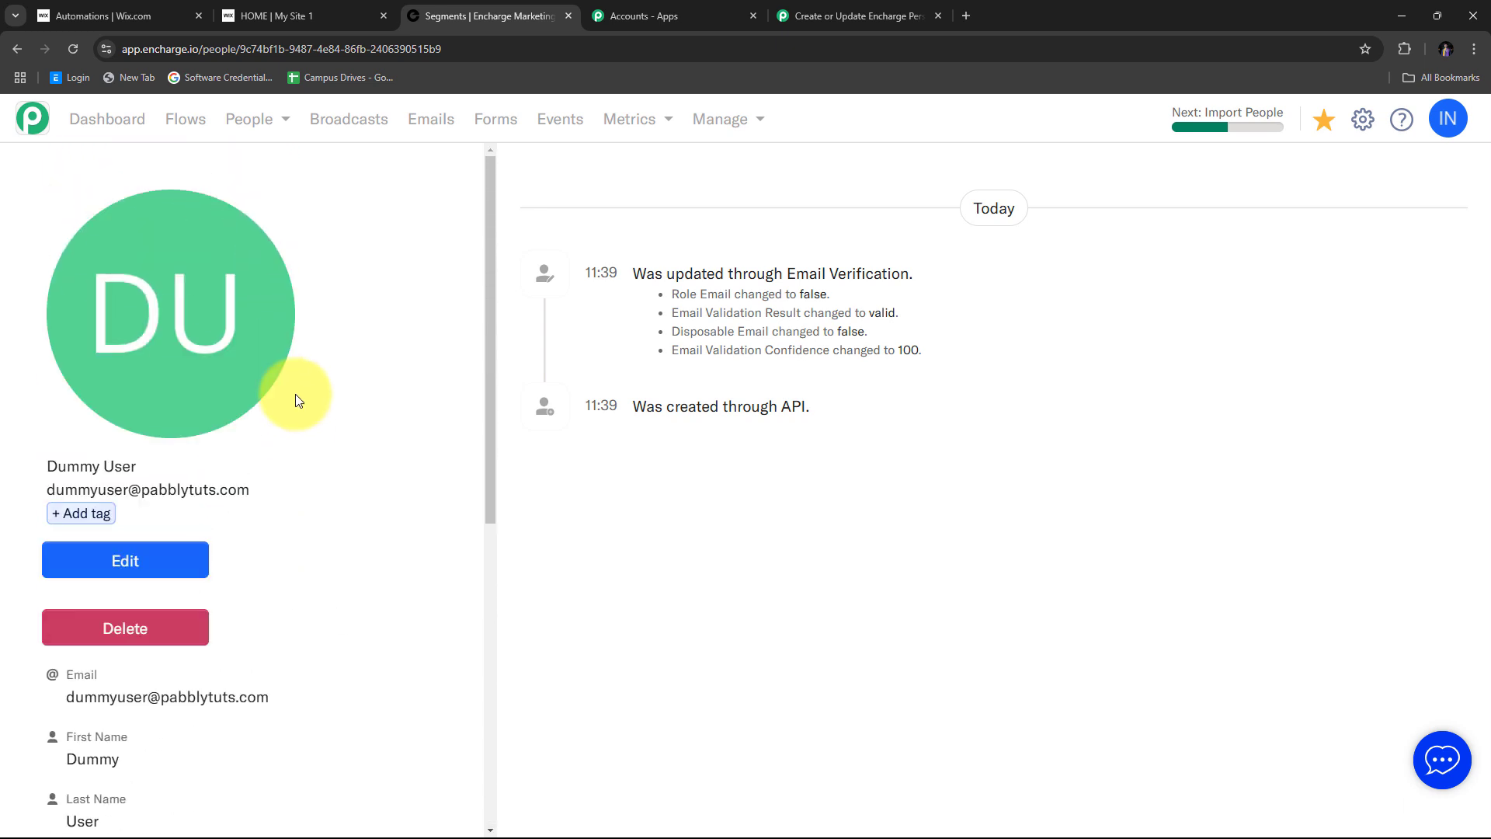
scroll(295, 394, "down", 6)
scroll(390, 469, "up", 6)
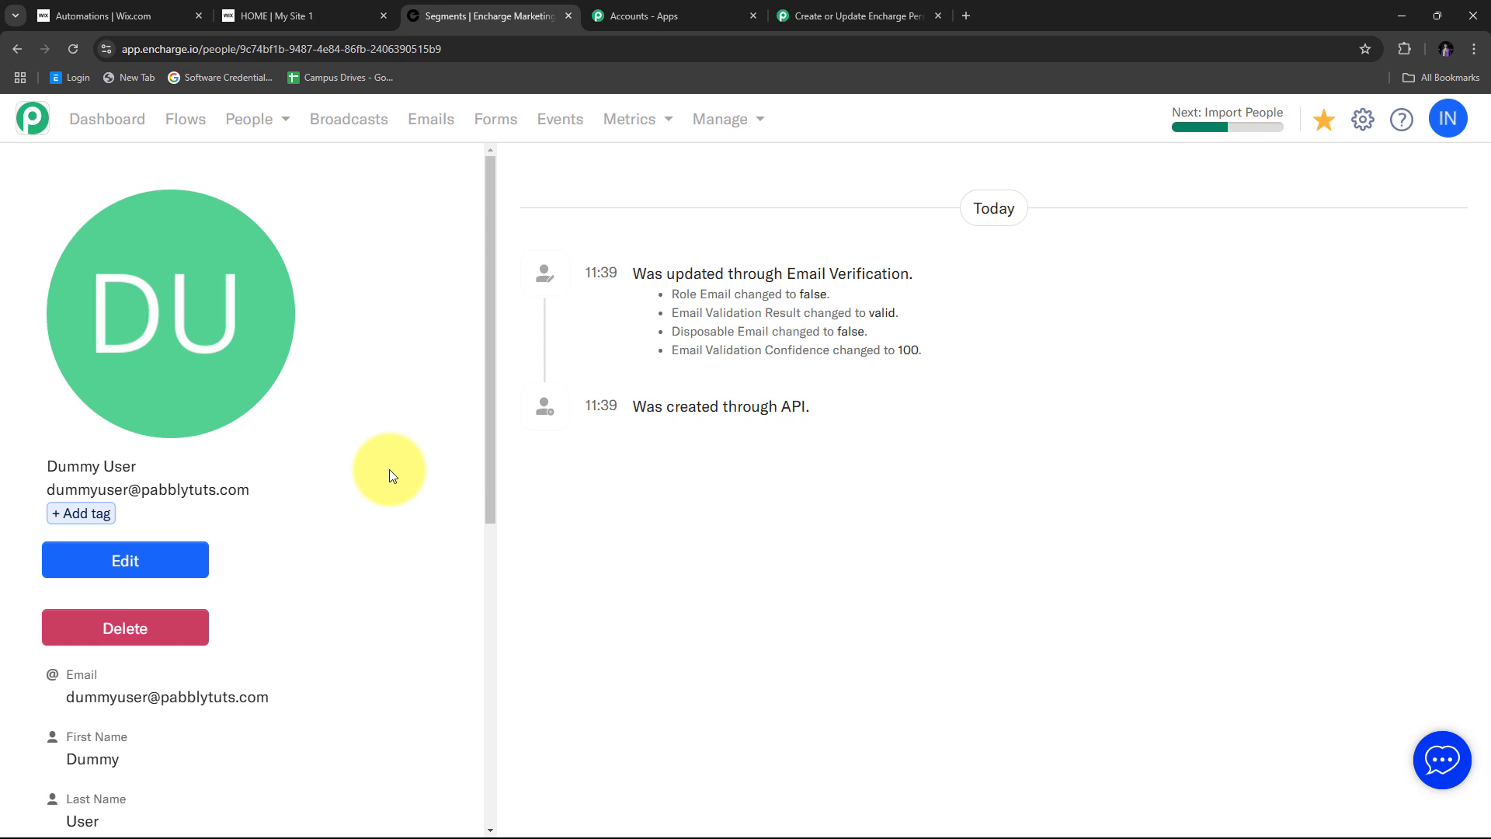
scroll(389, 469, "down", 2)
scroll(369, 428, "up", 2)
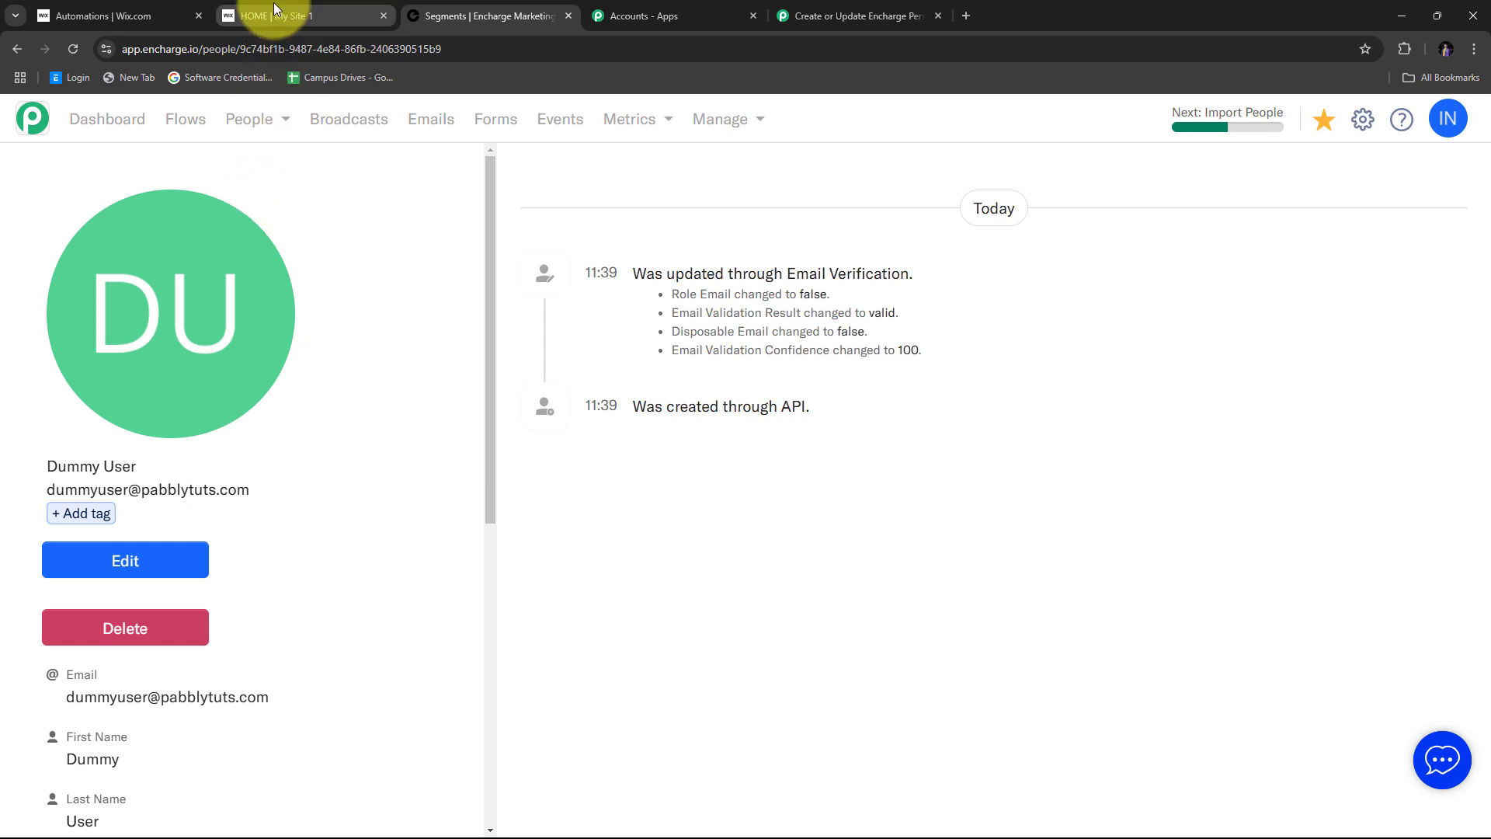
scroll(371, 305, "down", 4)
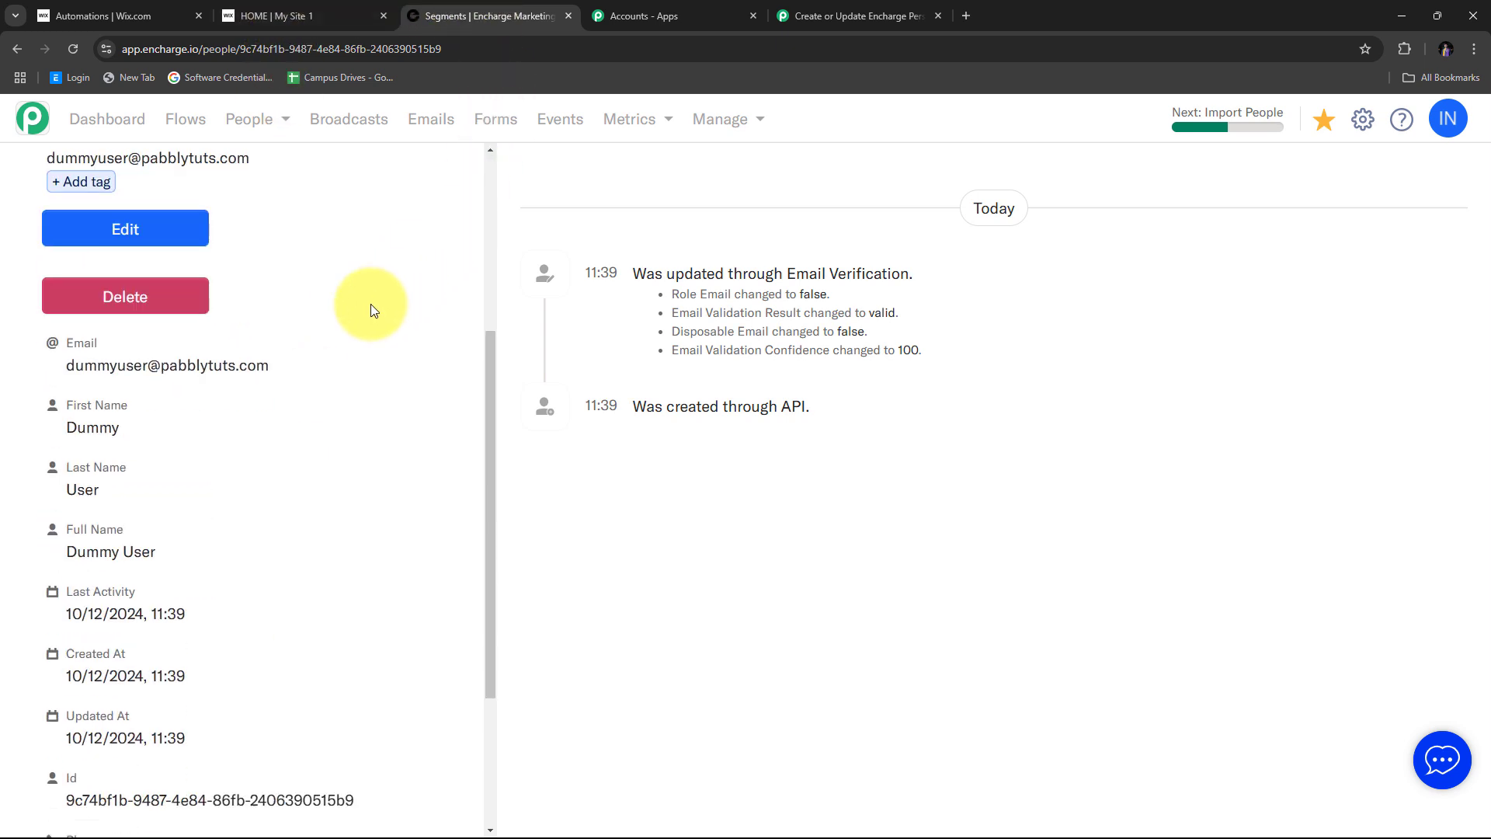
scroll(371, 304, "up", 4)
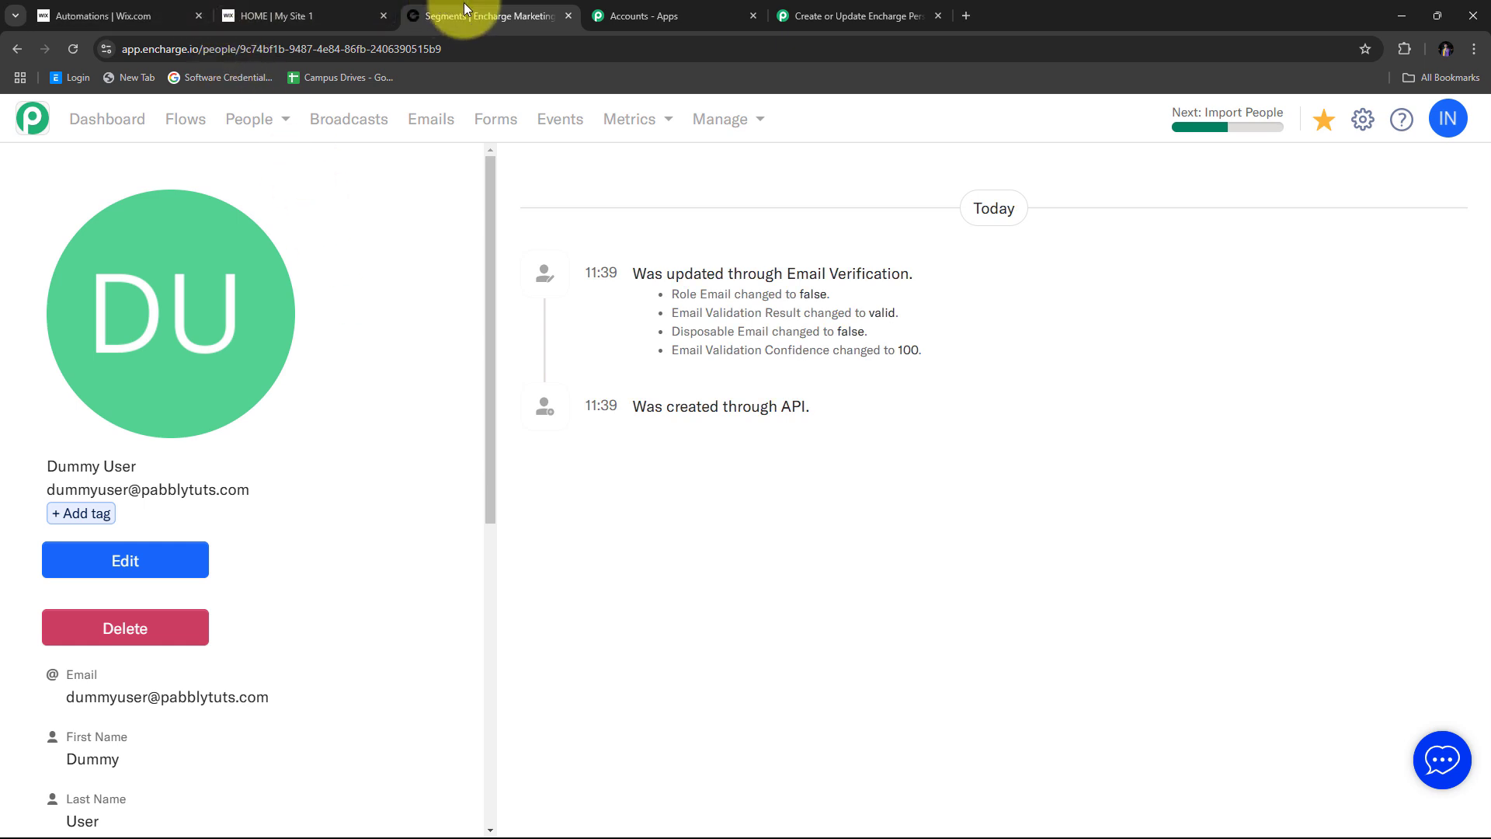
left_click(852, 14)
scroll(1118, 226, "down", 5)
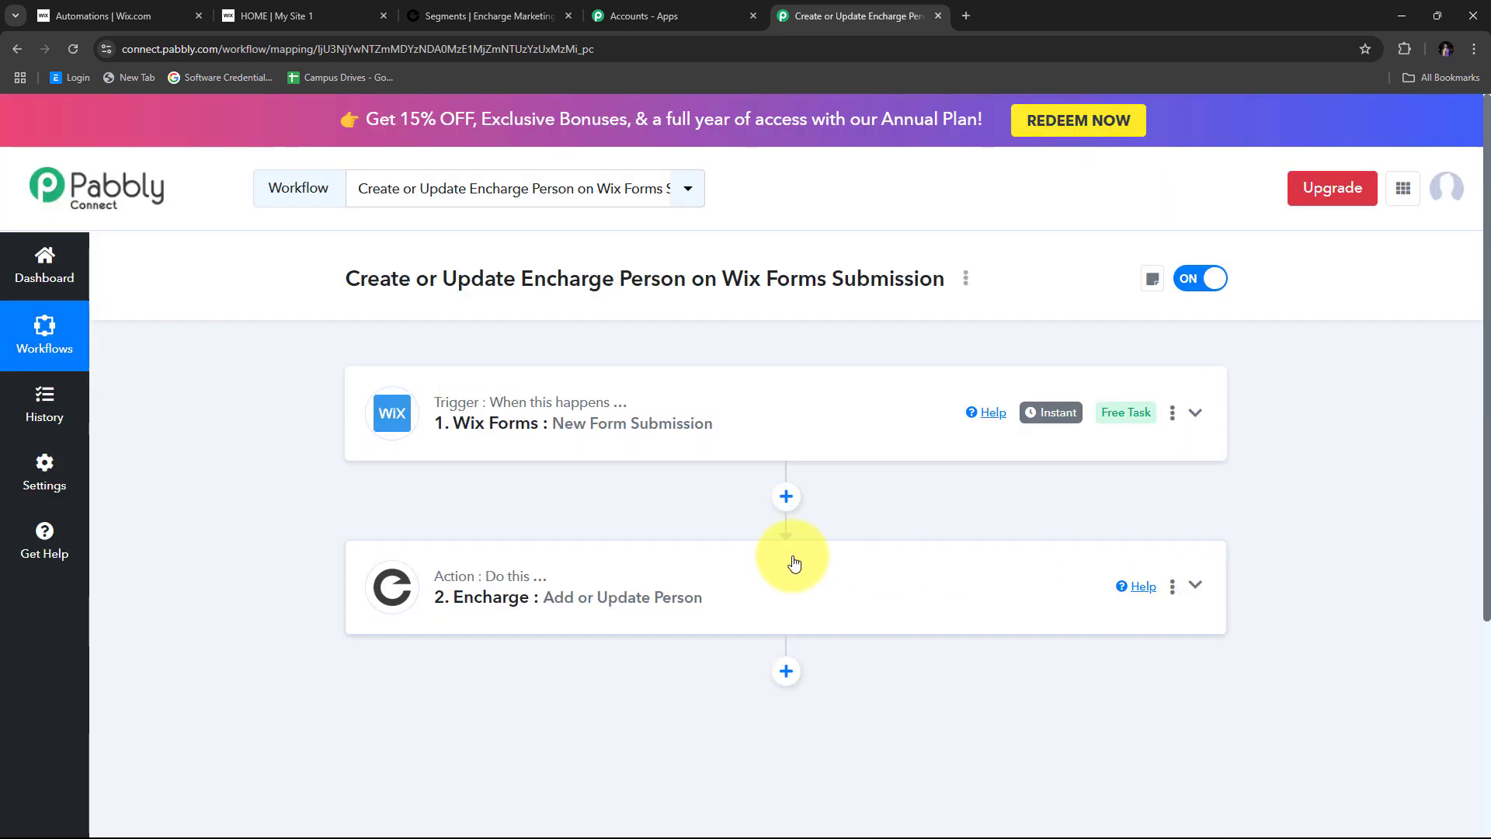